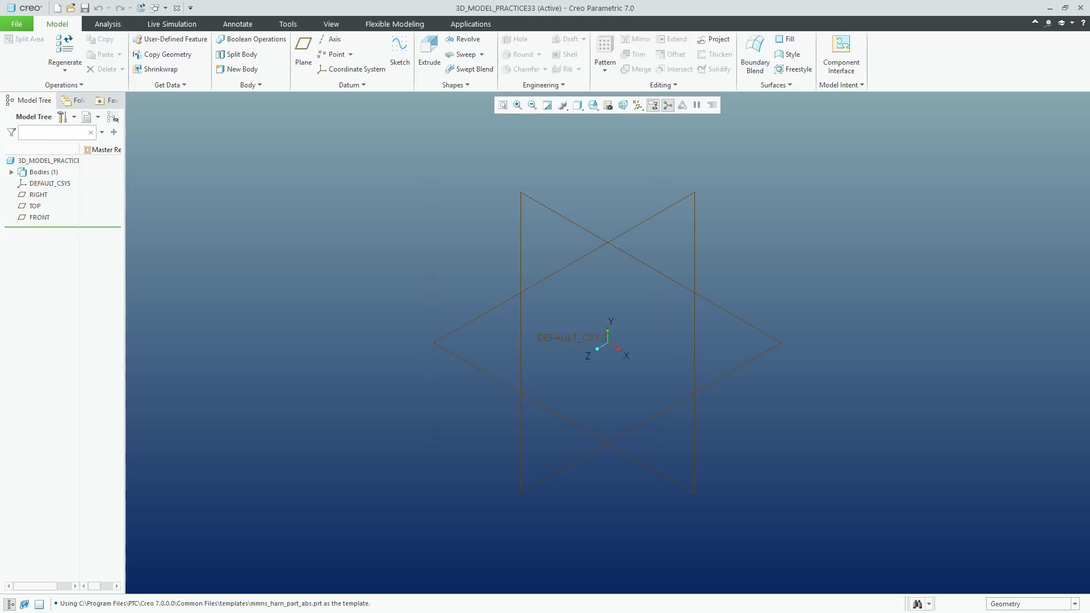
- Start an Extrude on the RIGHT plane and sketch a center rectangle about 43.6 by 22.3 mm at the origin
left_click(429, 55)
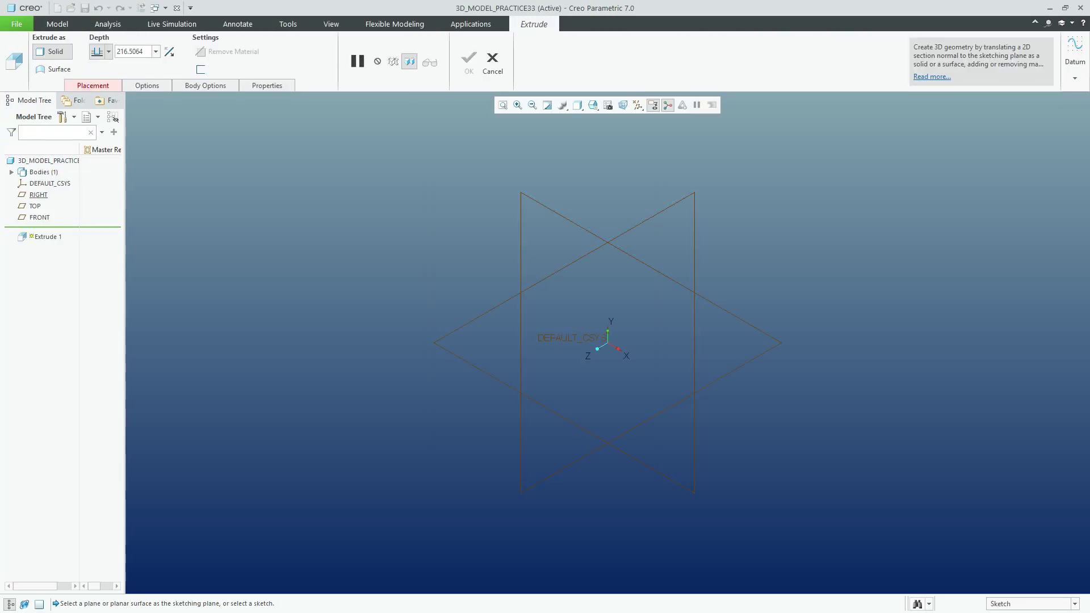
left_click(38, 195)
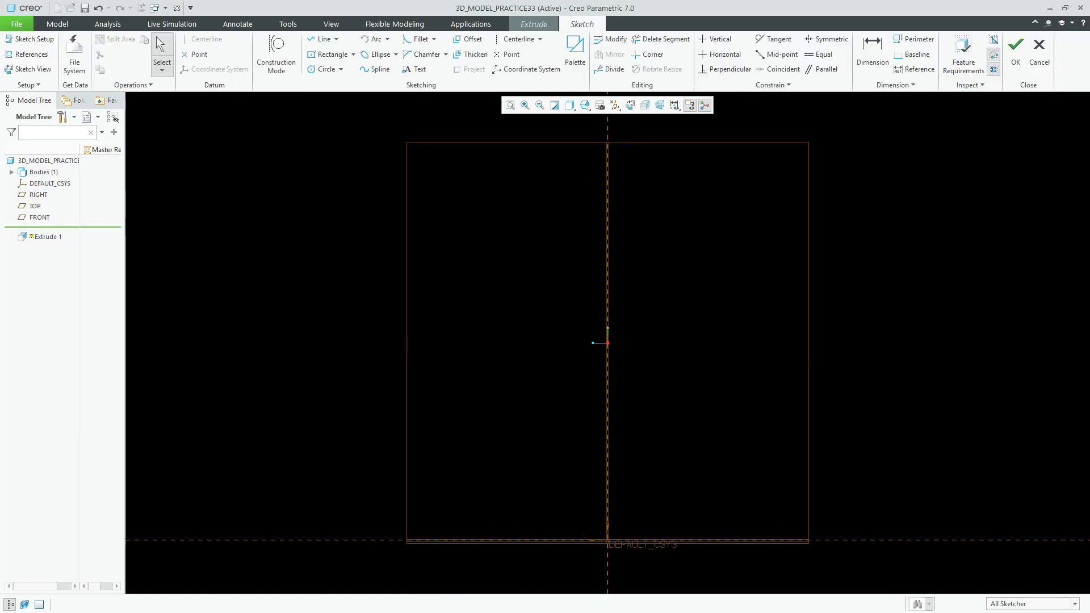
left_click(331, 54)
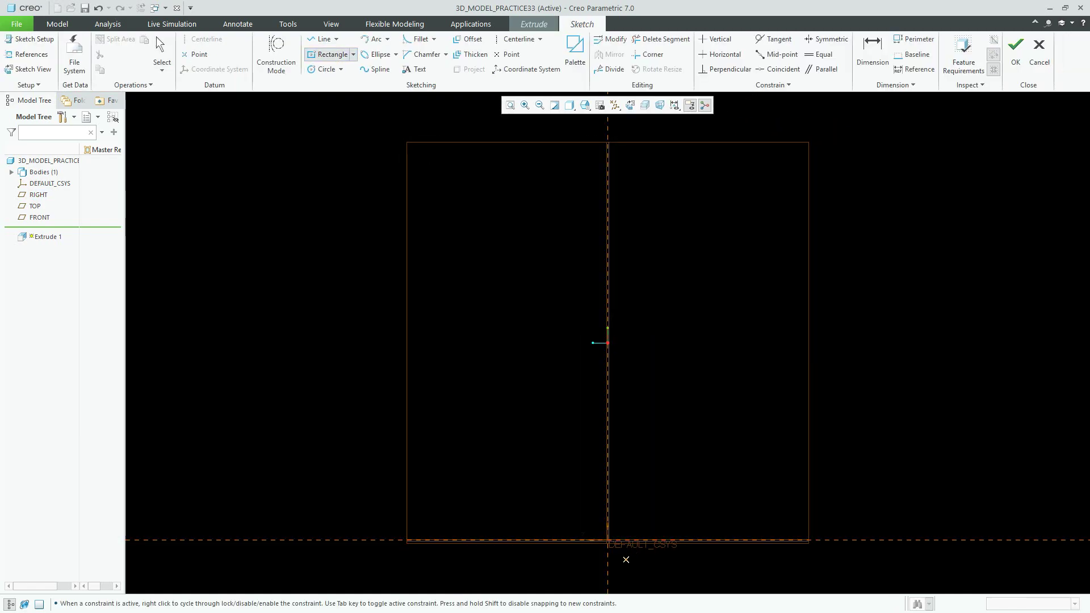
left_click(607, 540)
left_click(694, 496)
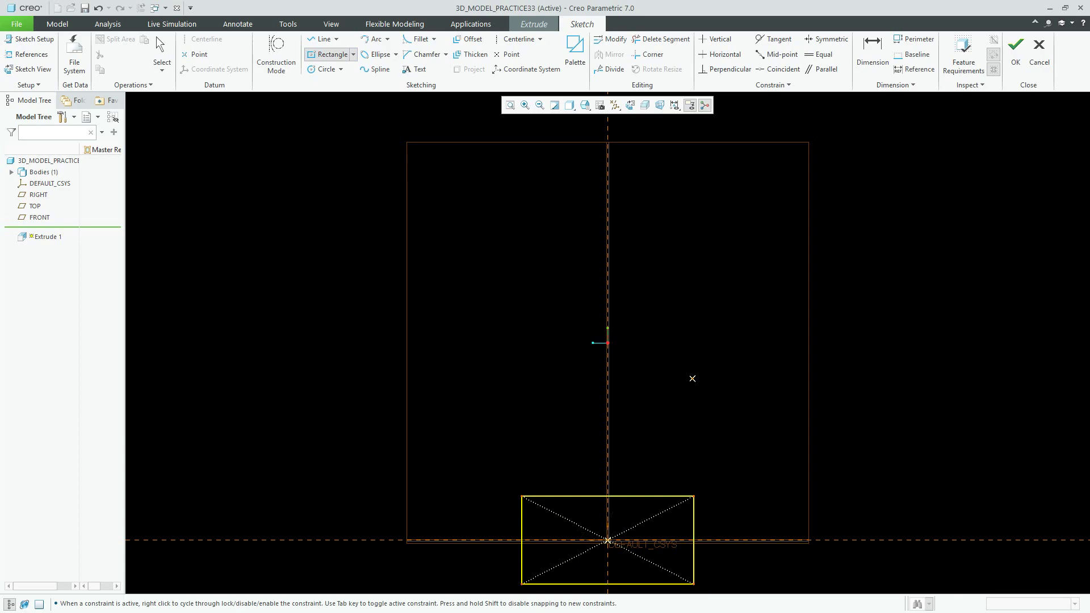
middle_click(693, 378)
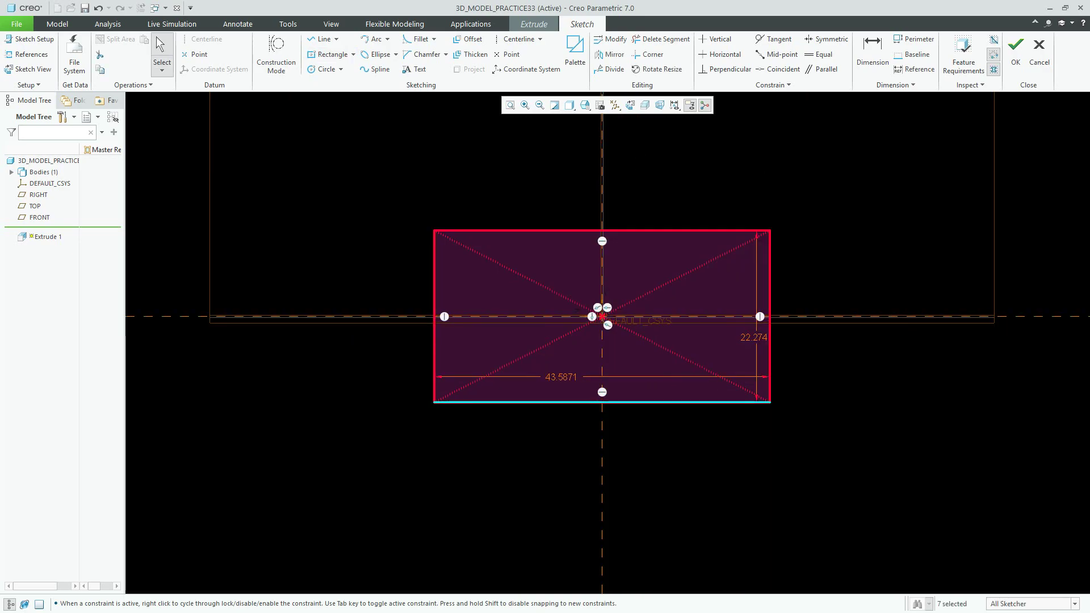
- Set the rectangle's width to 100 mm and its height to 30 mm
double_click(561, 377)
type("10")
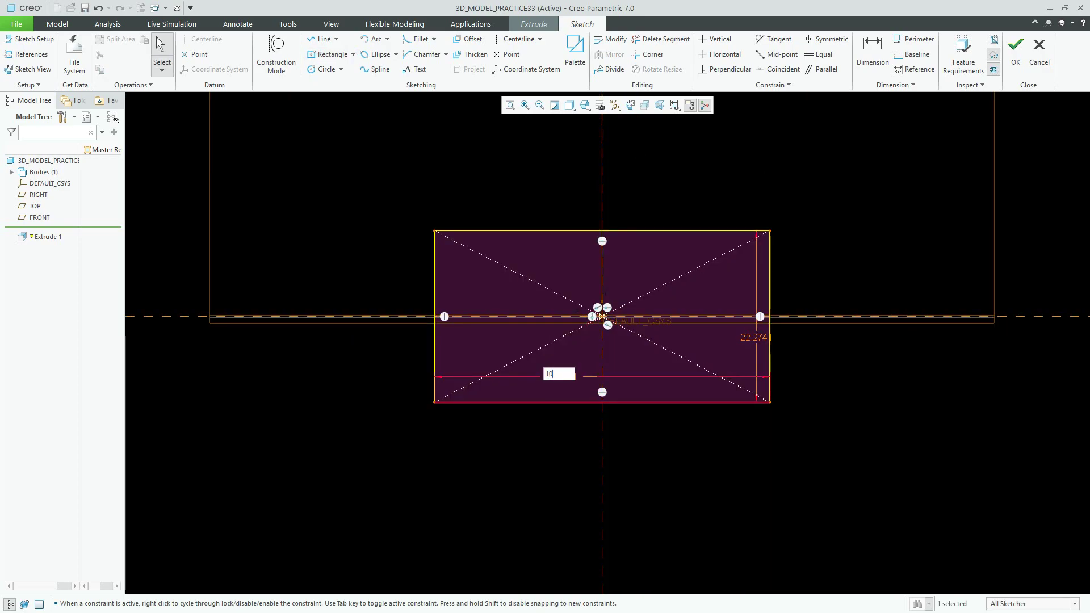
type("0")
key("Return")
double_click(982, 334)
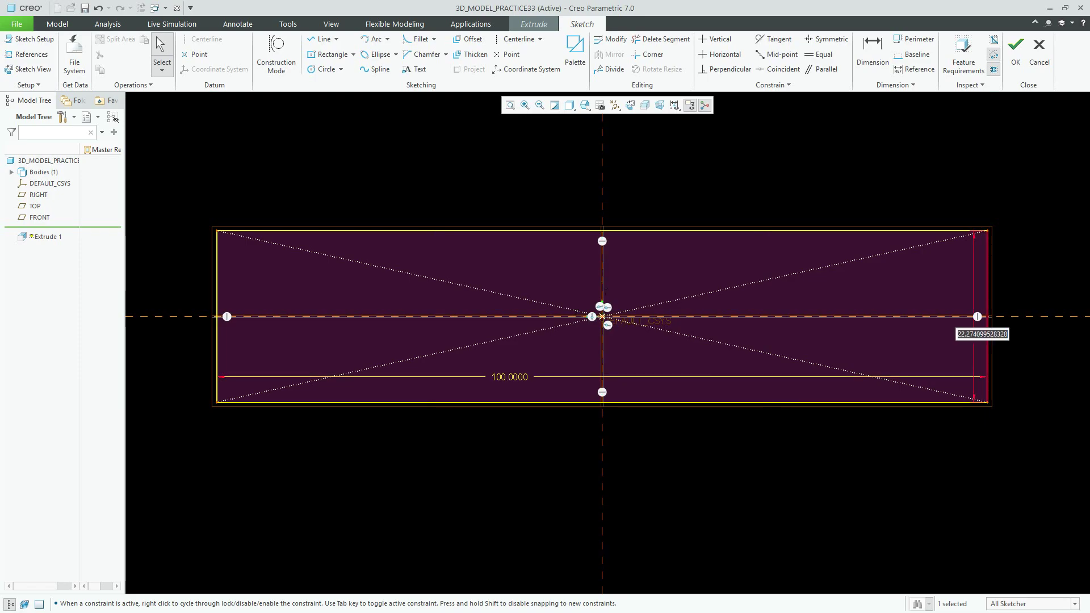
type("30")
key("Return")
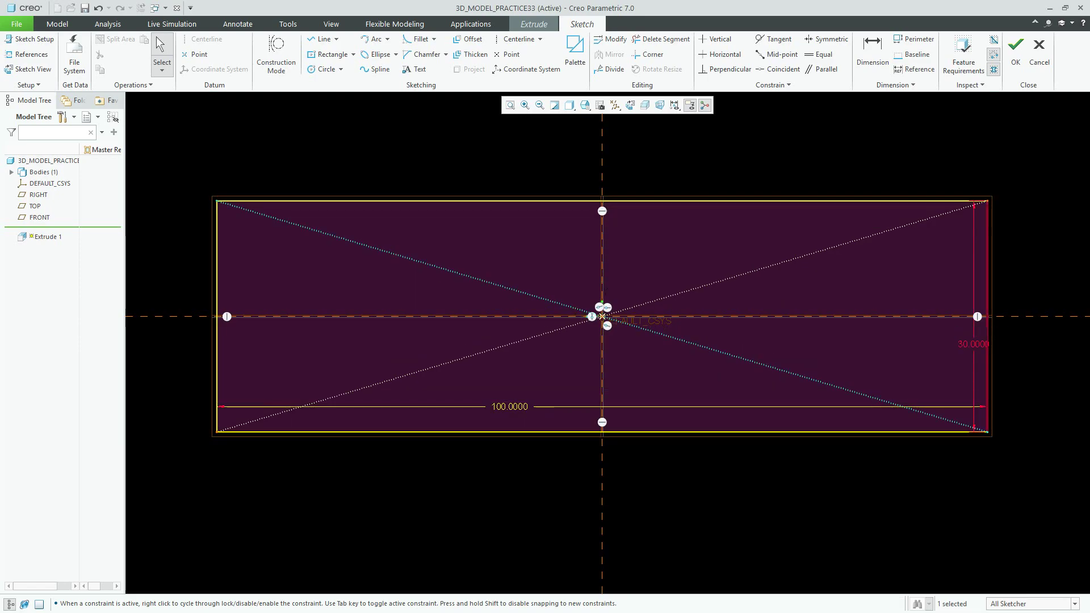
- Move the width and height dimensions outside the rectangle and finish the sketch
left_click_drag(509, 406, 515, 480)
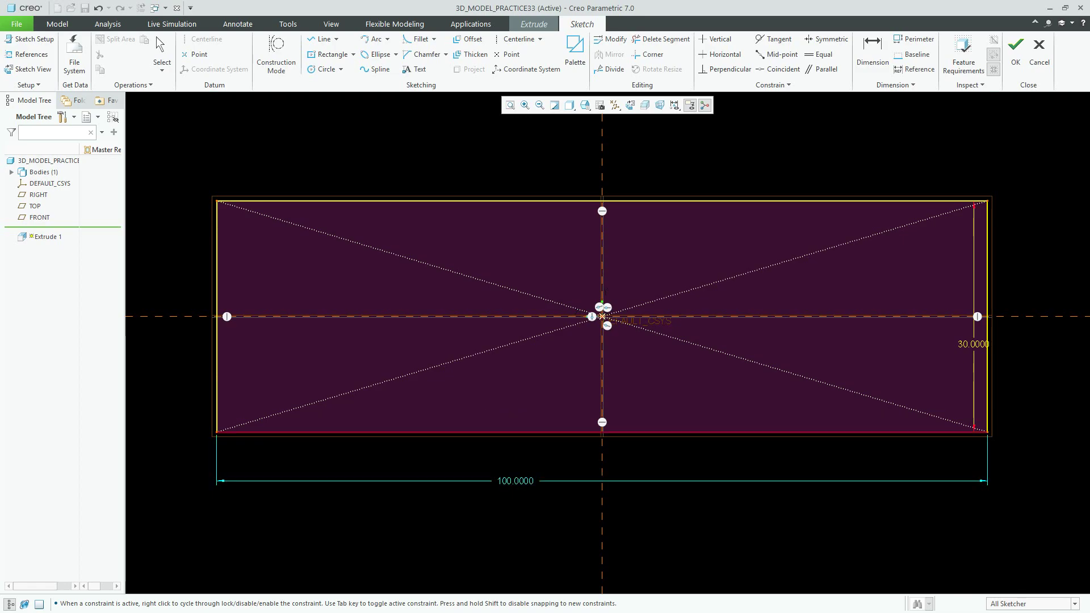
left_click_drag(973, 344, 1029, 344)
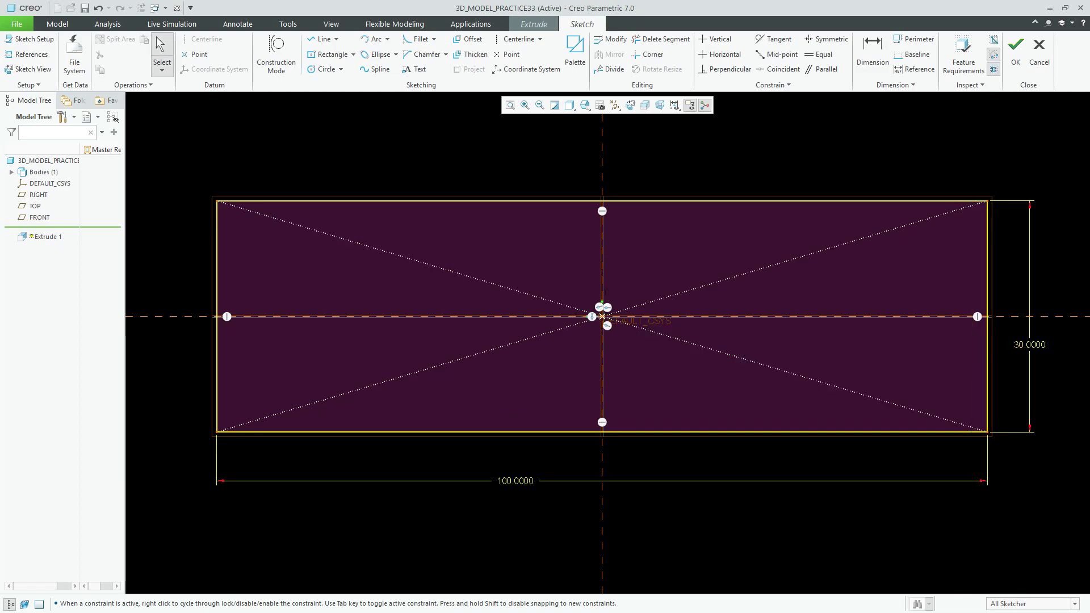
left_click(1015, 51)
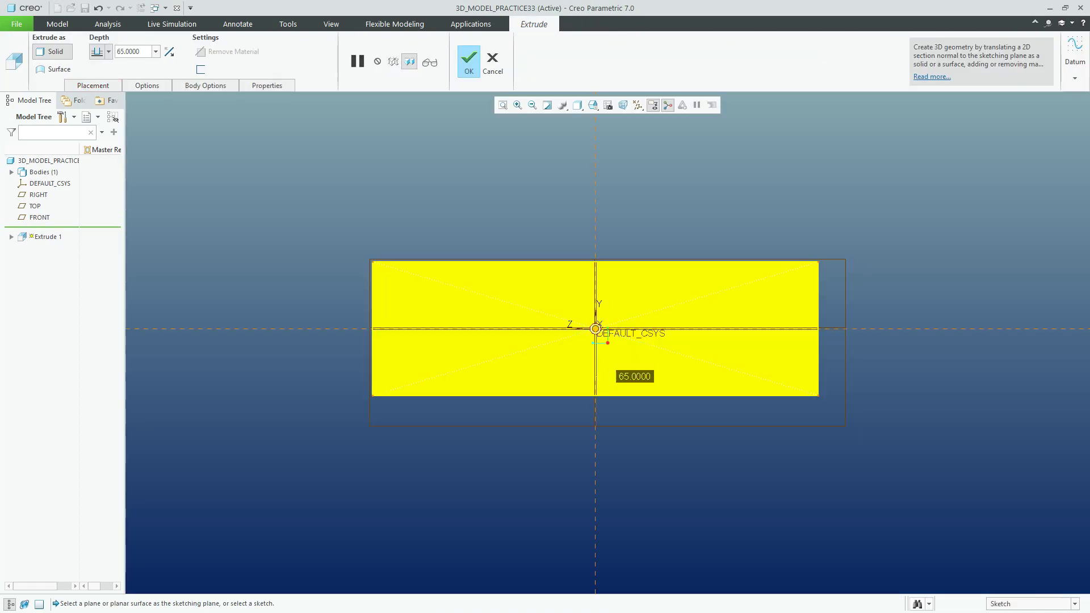
- Set the extrusion depth to 30 mm, symmetric about the sketch plane
left_click(133, 52)
type("30")
key("Return")
left_click(97, 85)
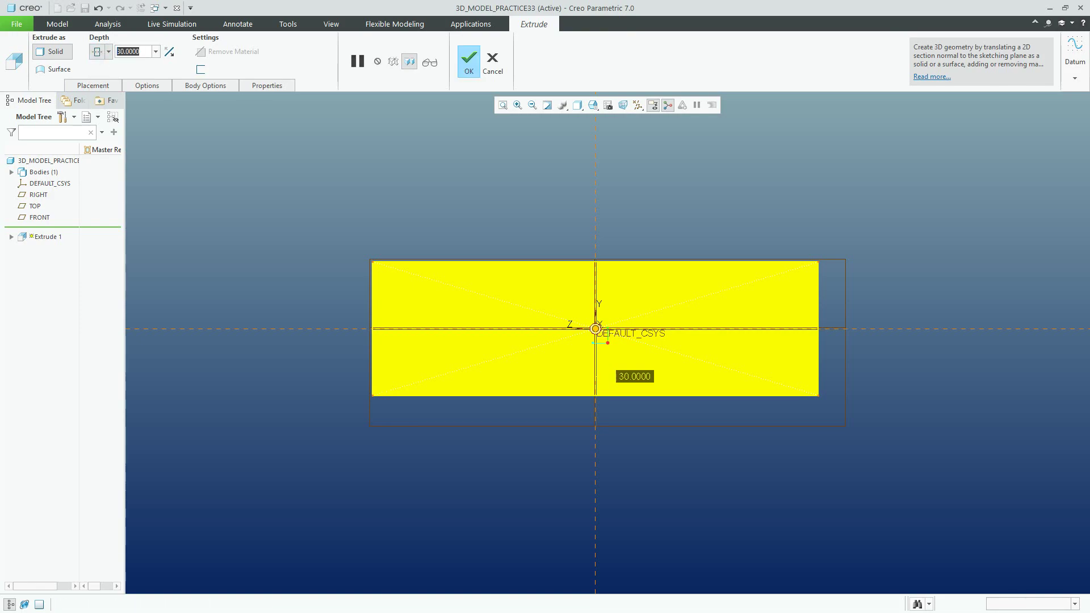
- Show the model in the isometric view, shaded with edges, and complete the extrusion
left_click(593, 104)
left_click(612, 116)
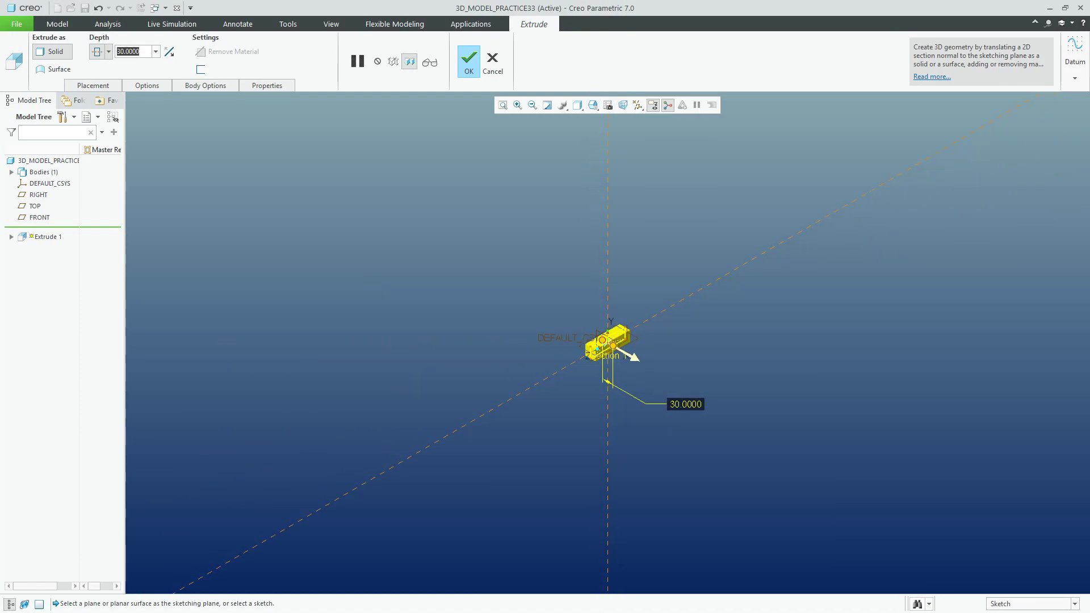
left_click(593, 104)
left_click(578, 105)
left_click(608, 132)
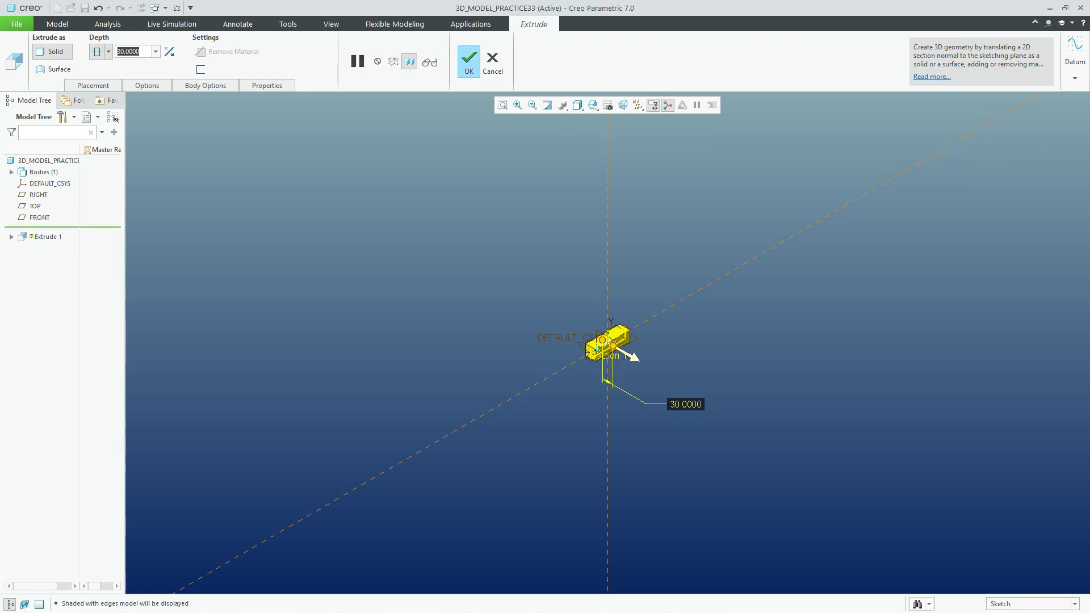
left_click(469, 62)
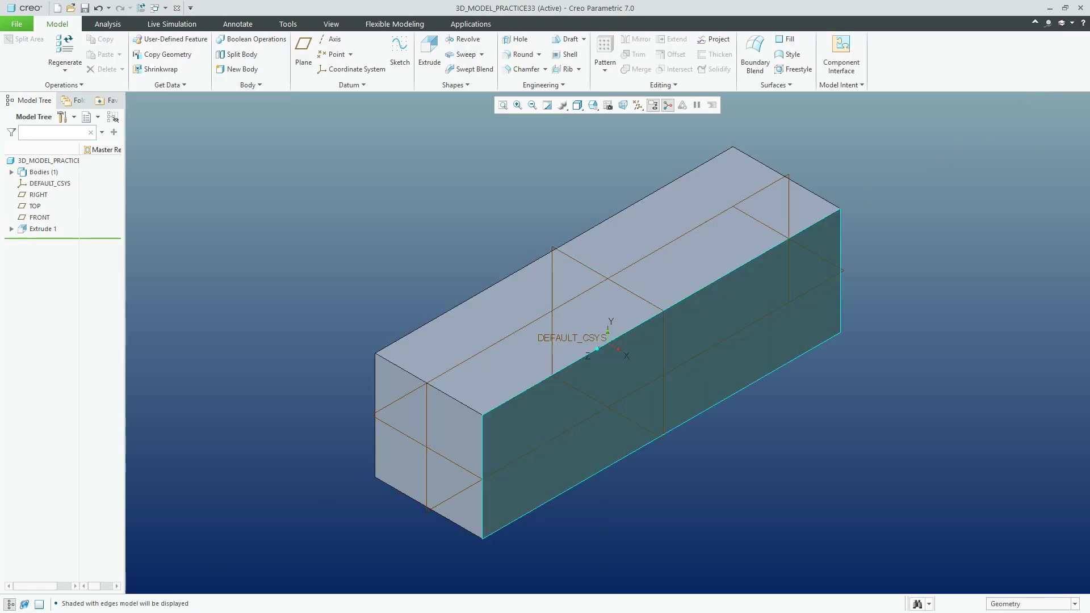
- Start an Extrude sketch on the block's long side face and add its four outer edges as sketch references
left_click(547, 399)
left_click(430, 54)
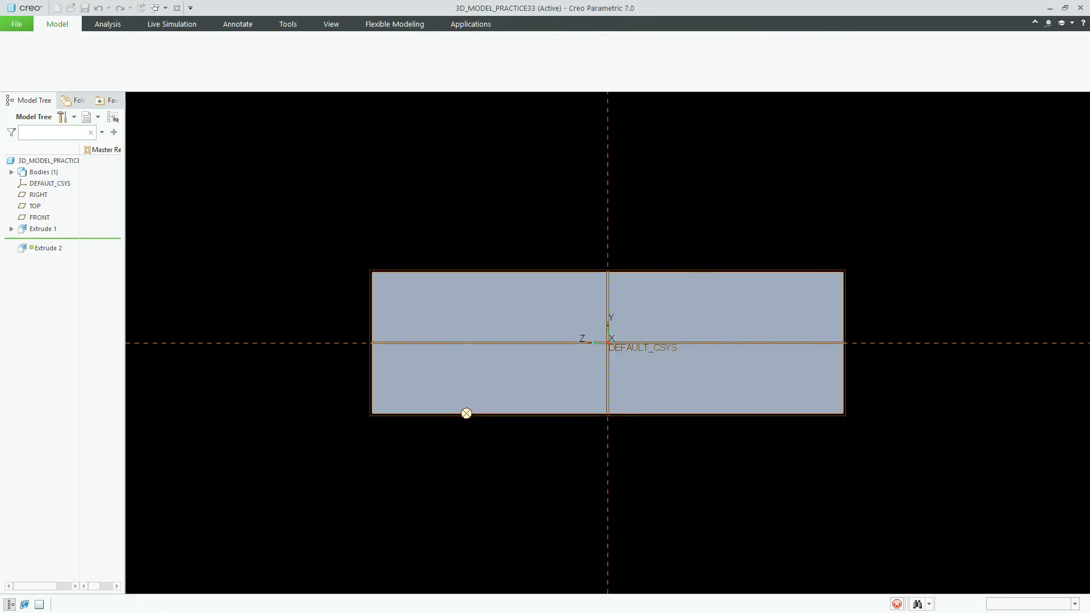
left_click(26, 55)
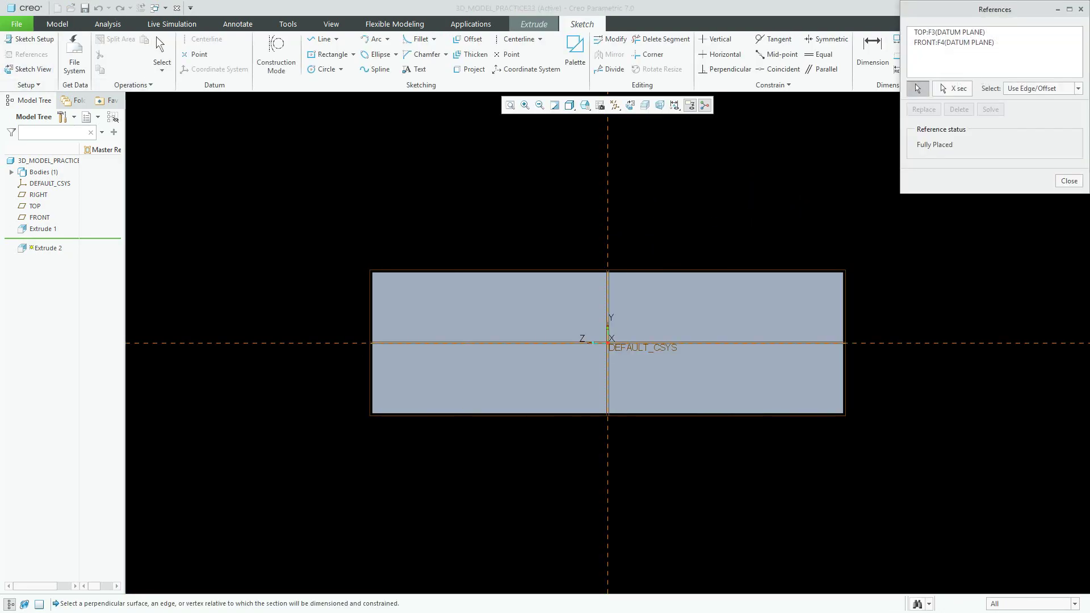
left_click(426, 413)
left_click(372, 378)
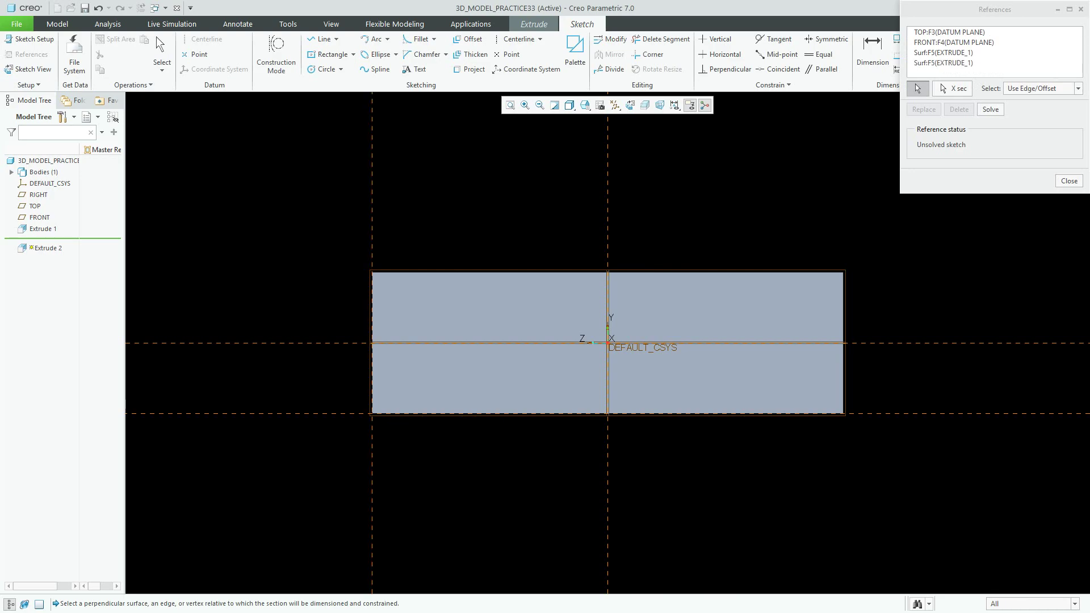
left_click(843, 363)
left_click(709, 272)
left_click(1069, 181)
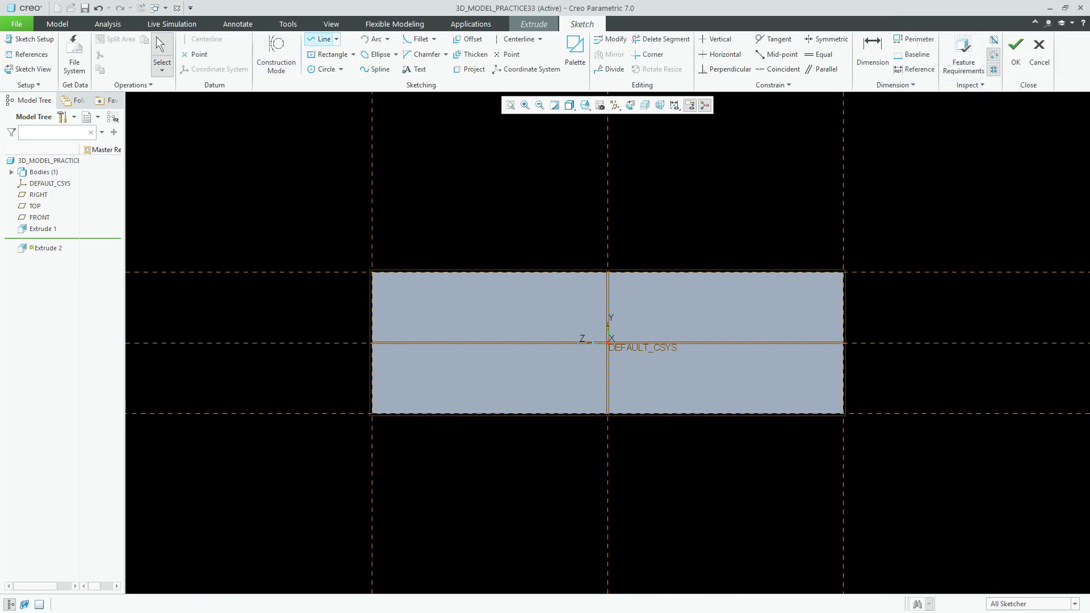
- Sketch a line chain from the face's left edge: horizontal about 20 mm, short vertical upward, then a diagonal to the top edge
left_click(322, 38)
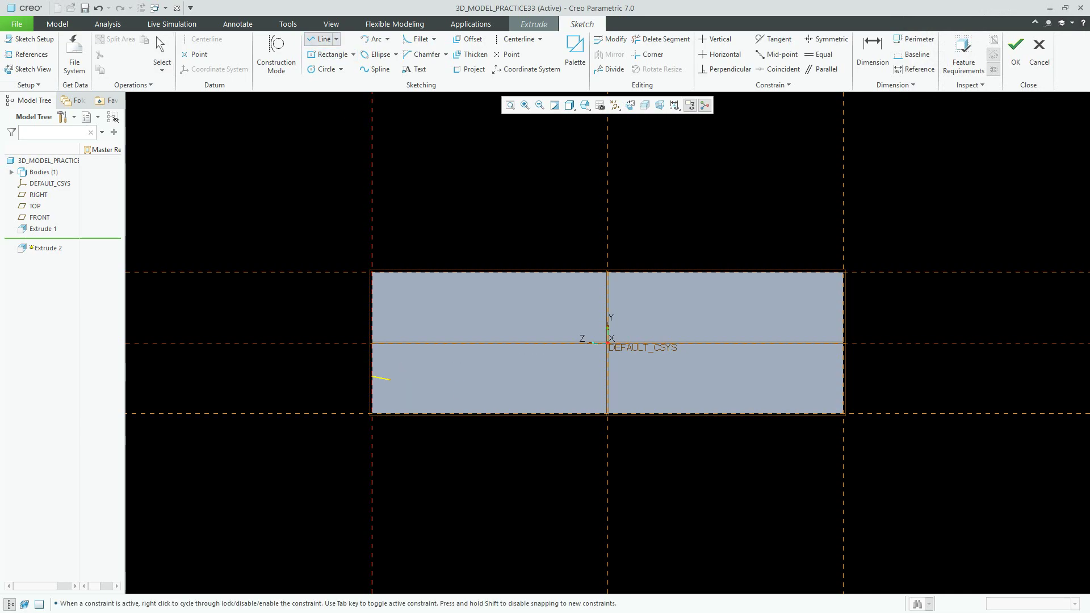
left_click(464, 376)
left_click(465, 354)
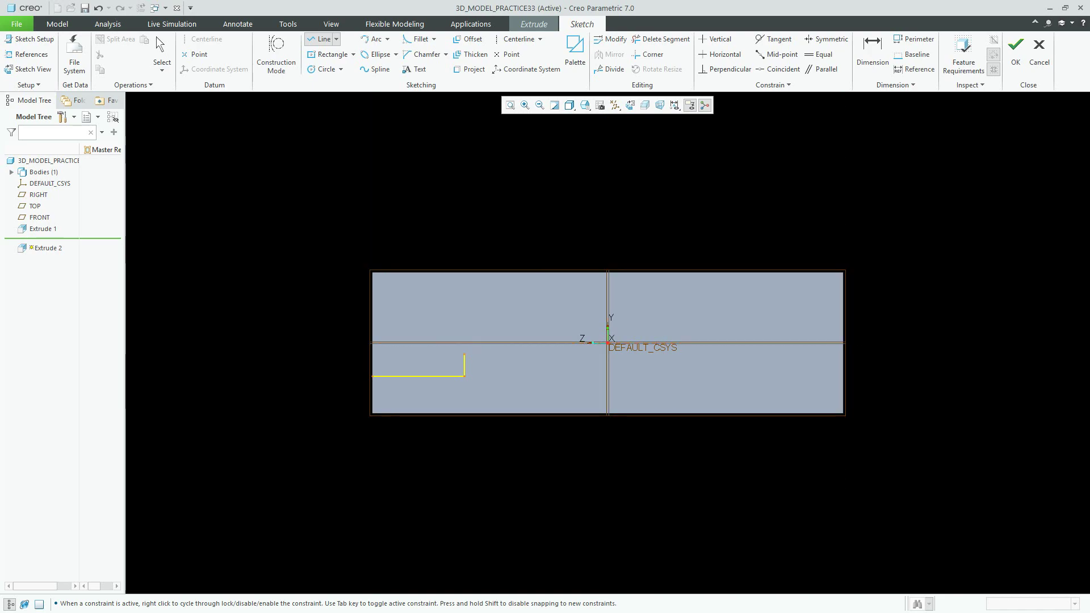
left_click(547, 272)
left_click(608, 272)
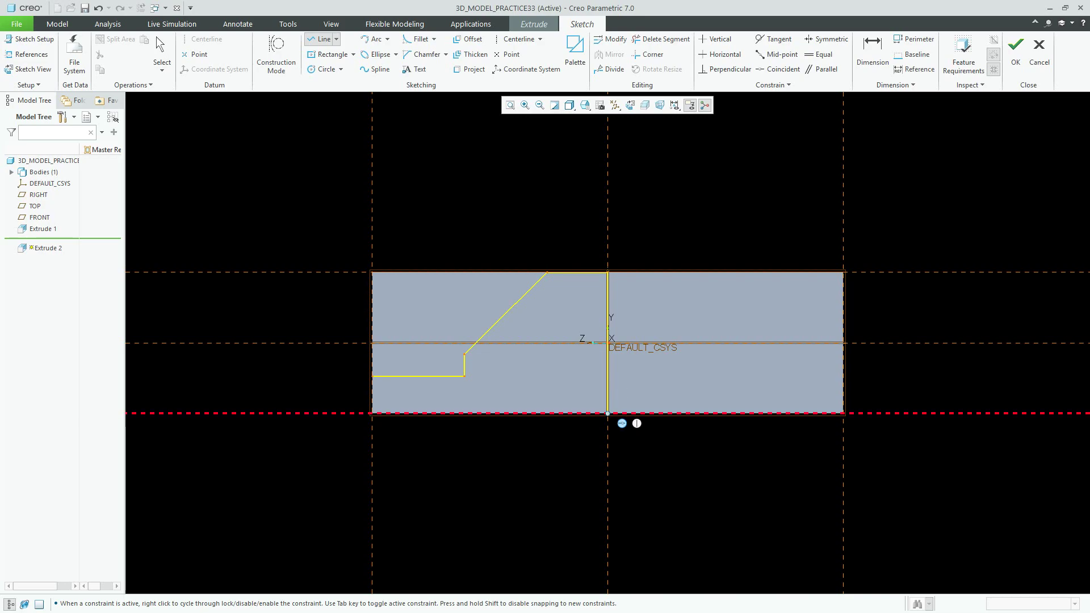
middle_click(528, 241)
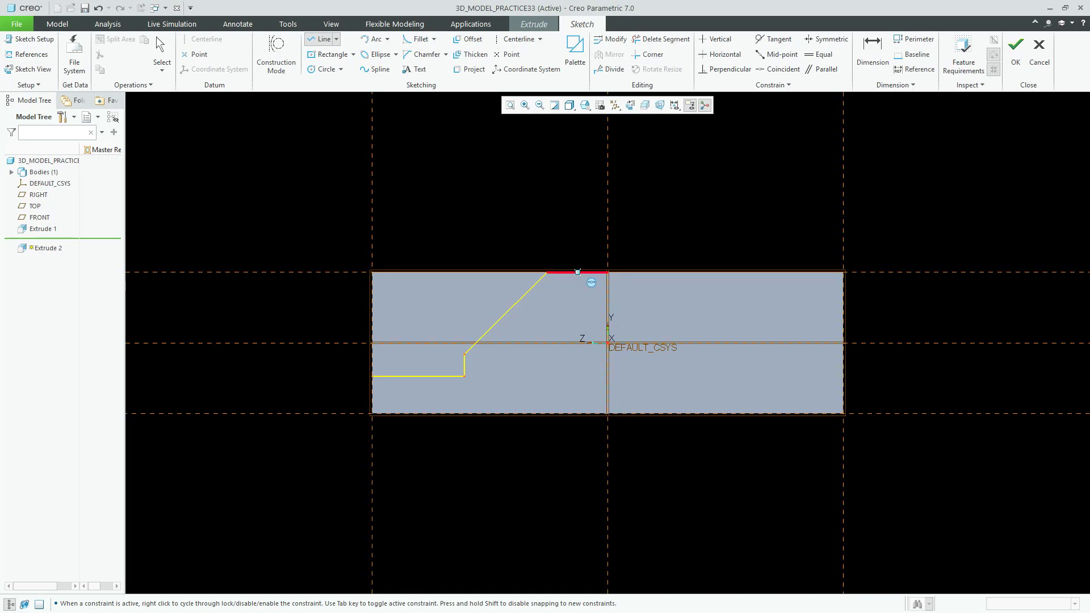
middle_click(578, 271)
left_click(578, 272)
key("Delete")
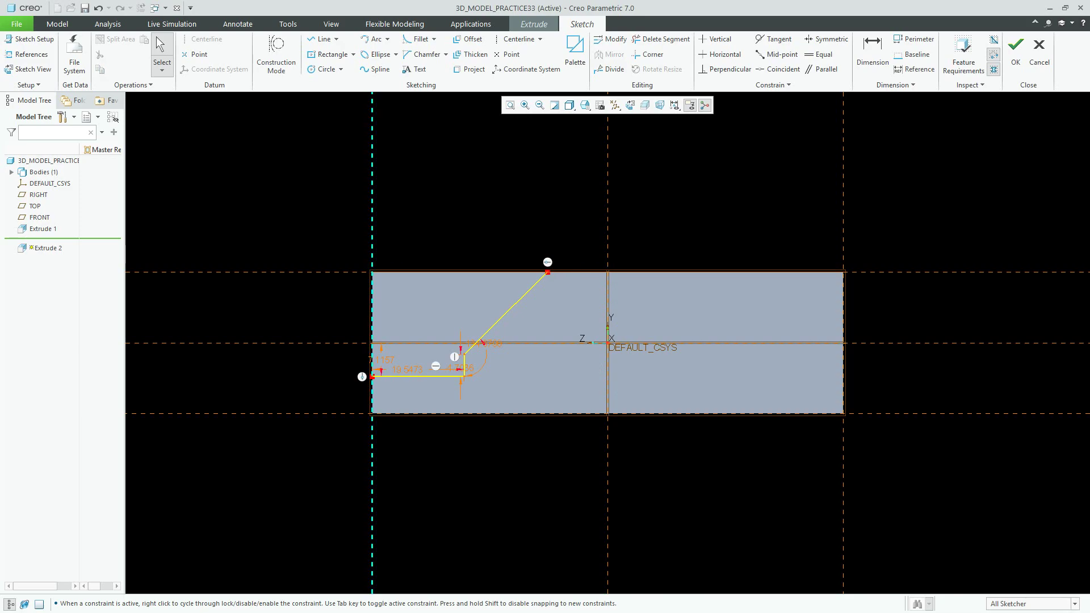
- Close the profile with lines from the diagonal's upper end along the block's top and left edges
left_click(324, 39)
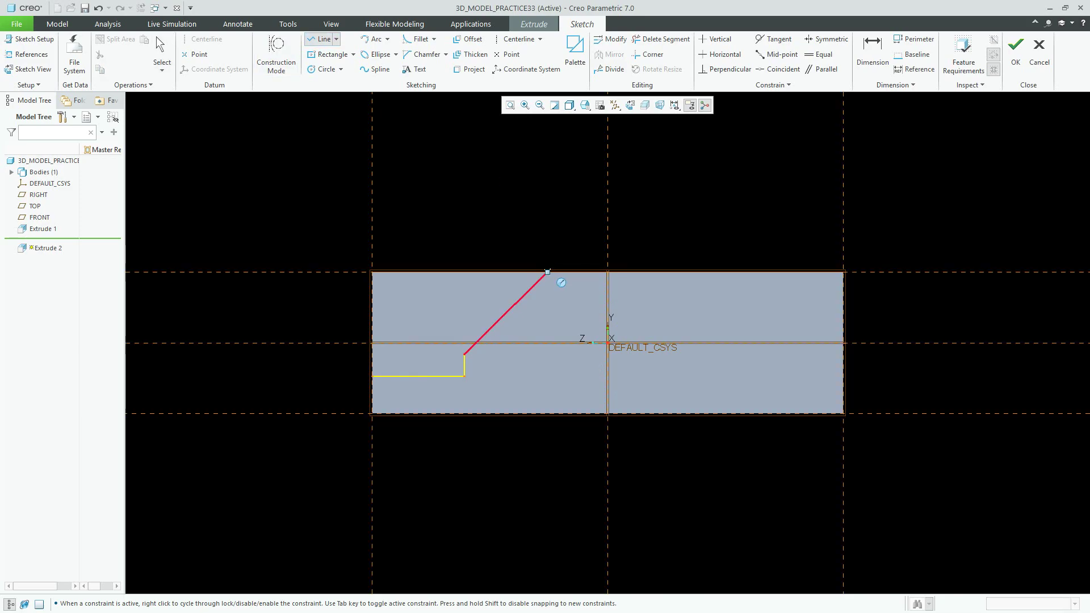
left_click(548, 272)
left_click(372, 272)
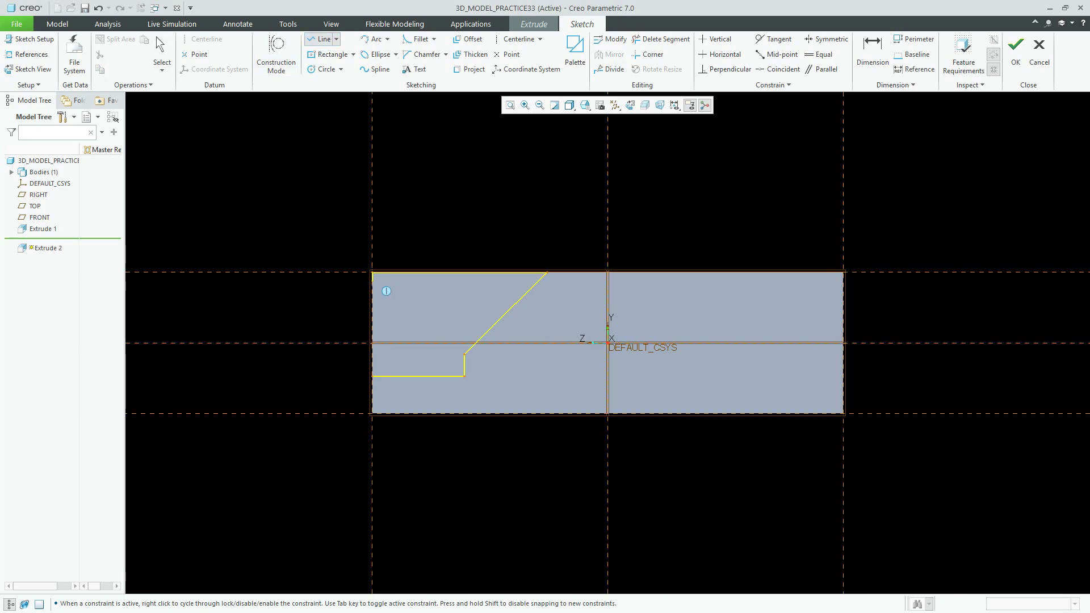
left_click(373, 376)
middle_click(373, 376)
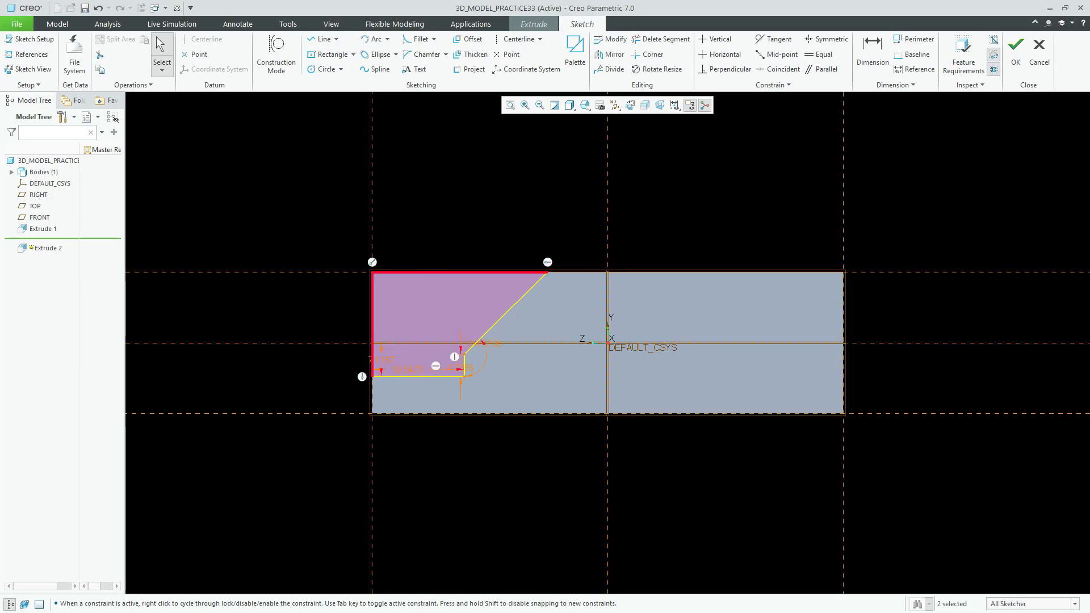
- Dimension the profile's lower horizontal line 7.5 mm above the block's bottom edge
left_click(873, 54)
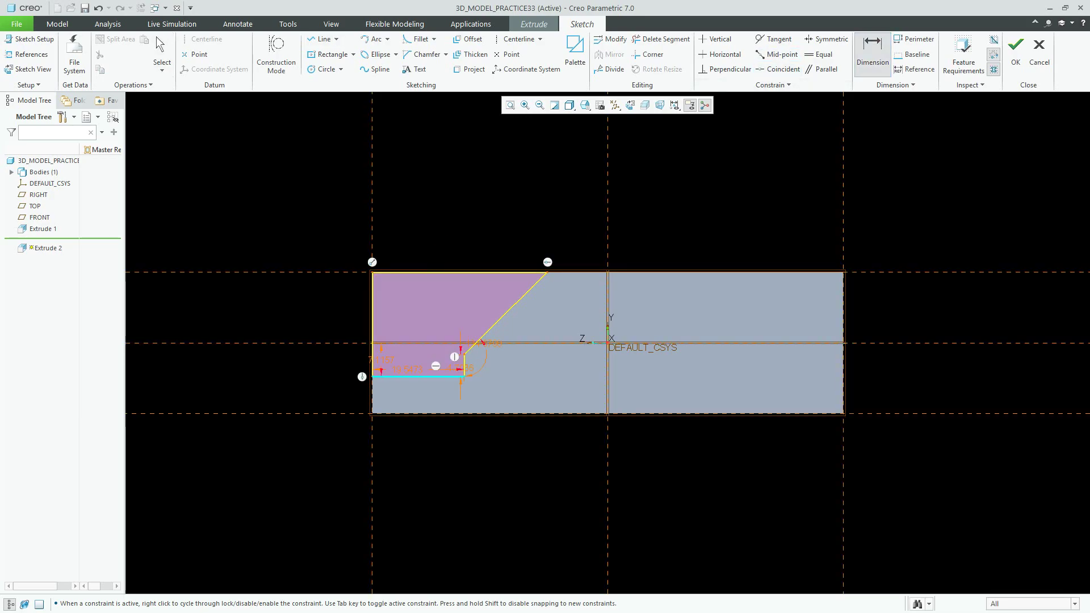
middle_click(309, 382)
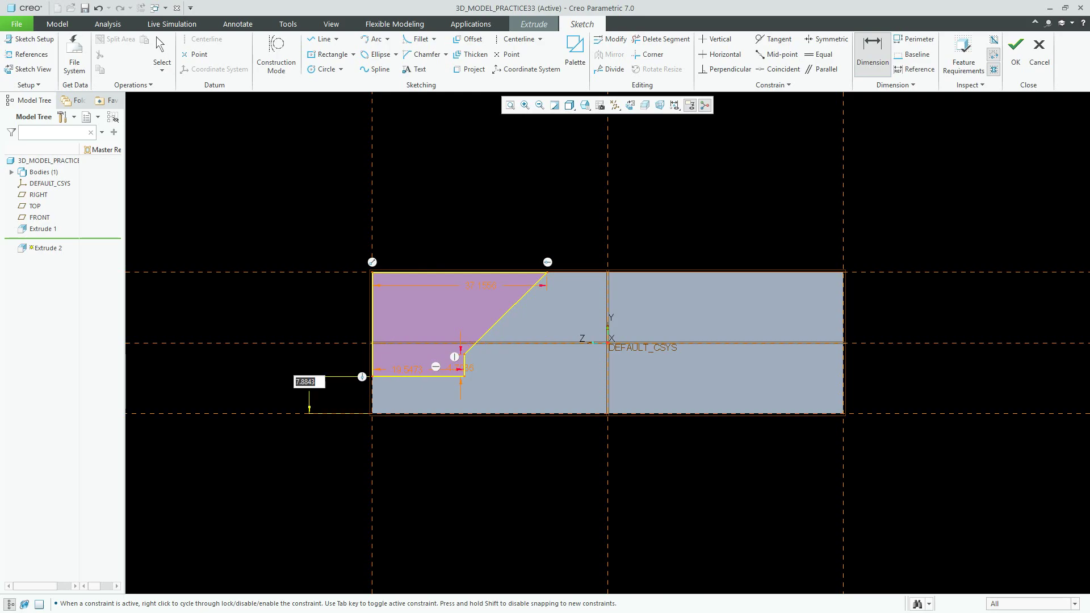
type("7.5")
key("Return")
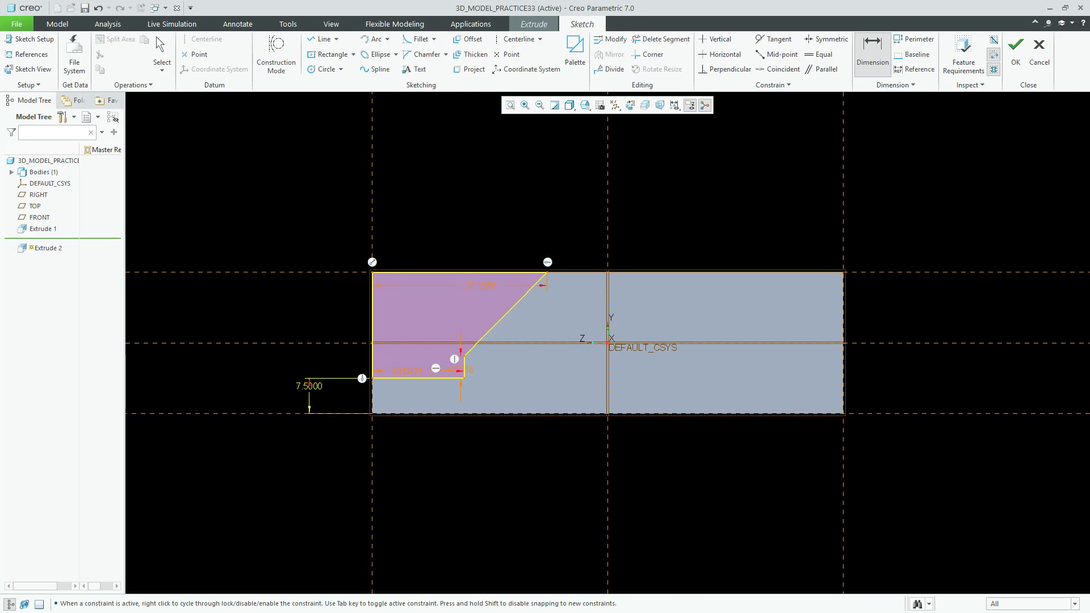
- Dimension the diagonal's lower endpoint 15 mm above the block's bottom edge
left_click(464, 356)
left_click(415, 414)
middle_click(271, 395)
type("15.")
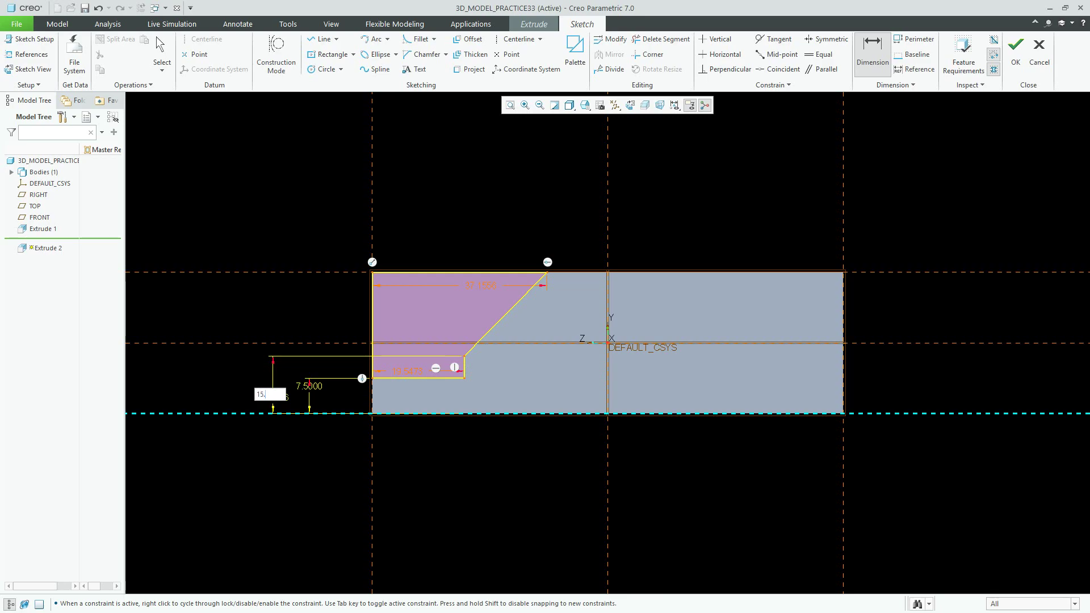
type("5")
key("Return")
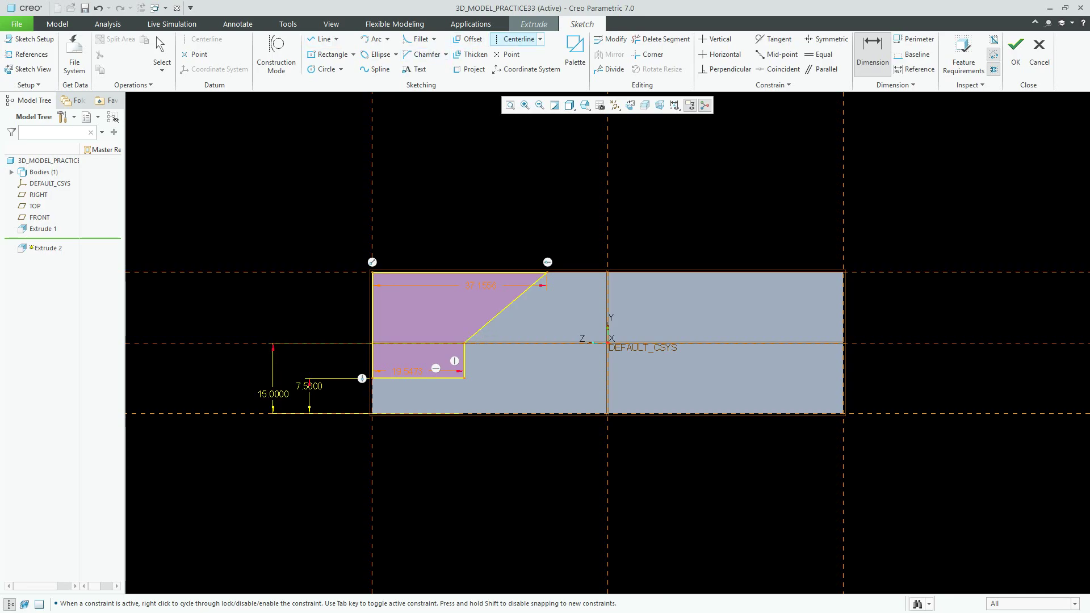
- Add a vertical centerline through the sketch origin
left_click(519, 39)
left_click(606, 253)
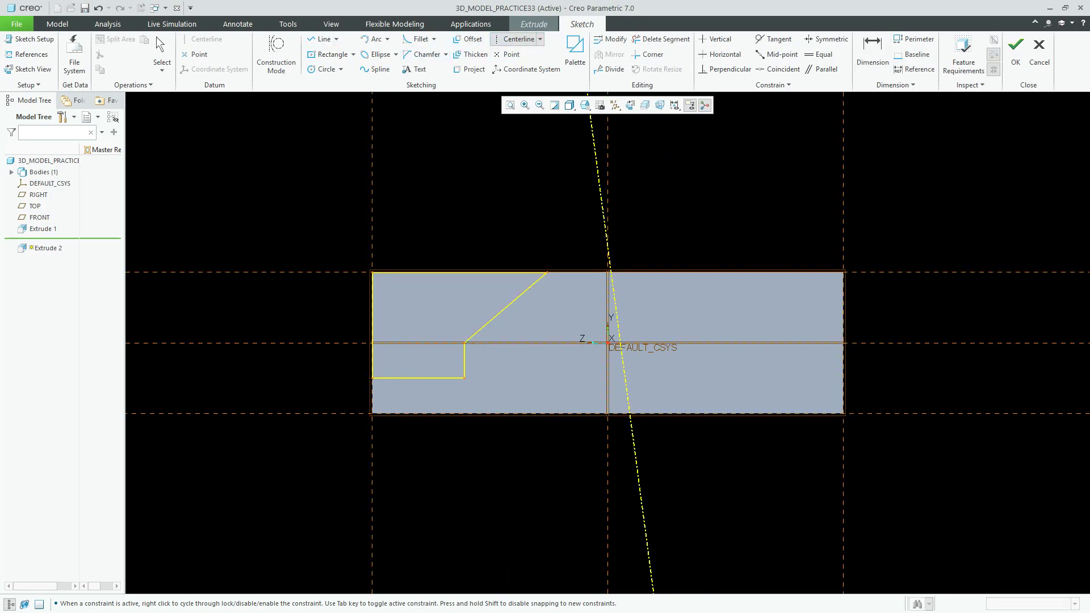
left_click(608, 214)
middle_click(668, 174)
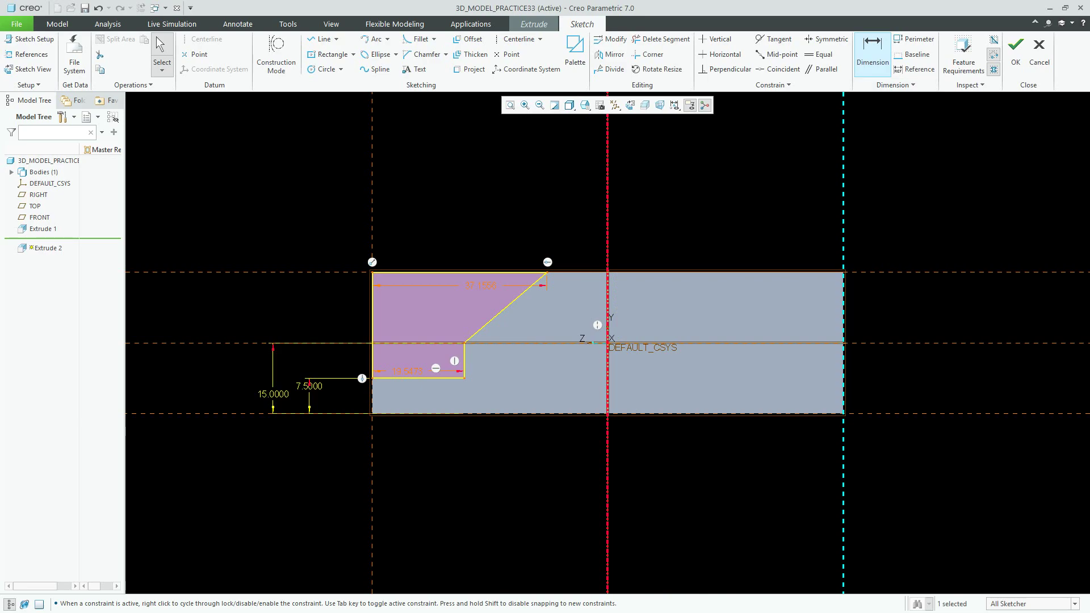
- Dimension the diagonal's upper endpoint symmetrically about the vertical centerline at 25 mm overall
left_click(872, 52)
left_click(547, 272)
left_click(608, 250)
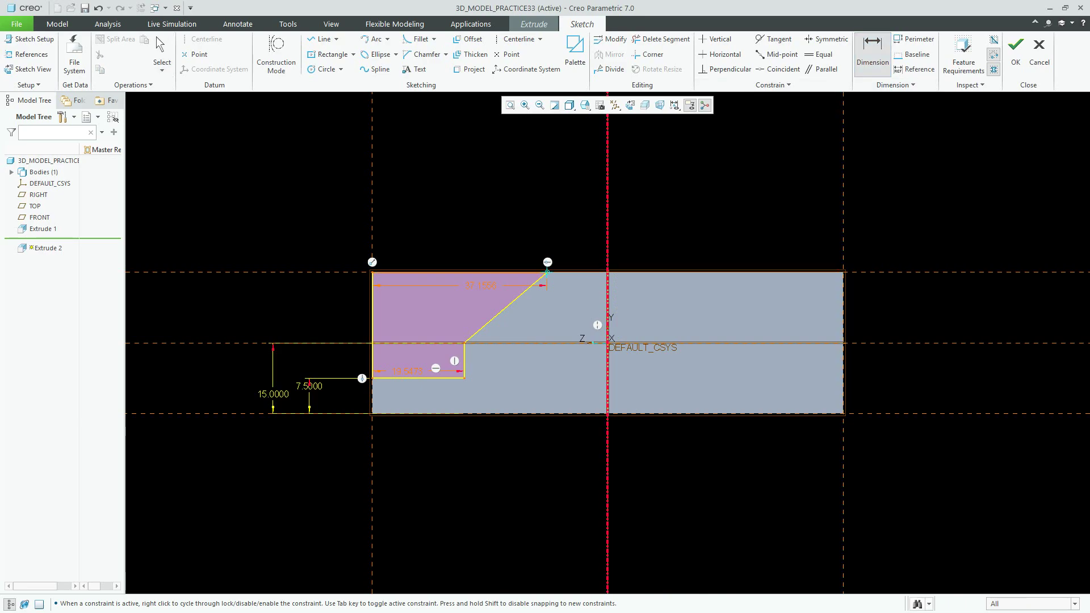
middle_click(573, 248)
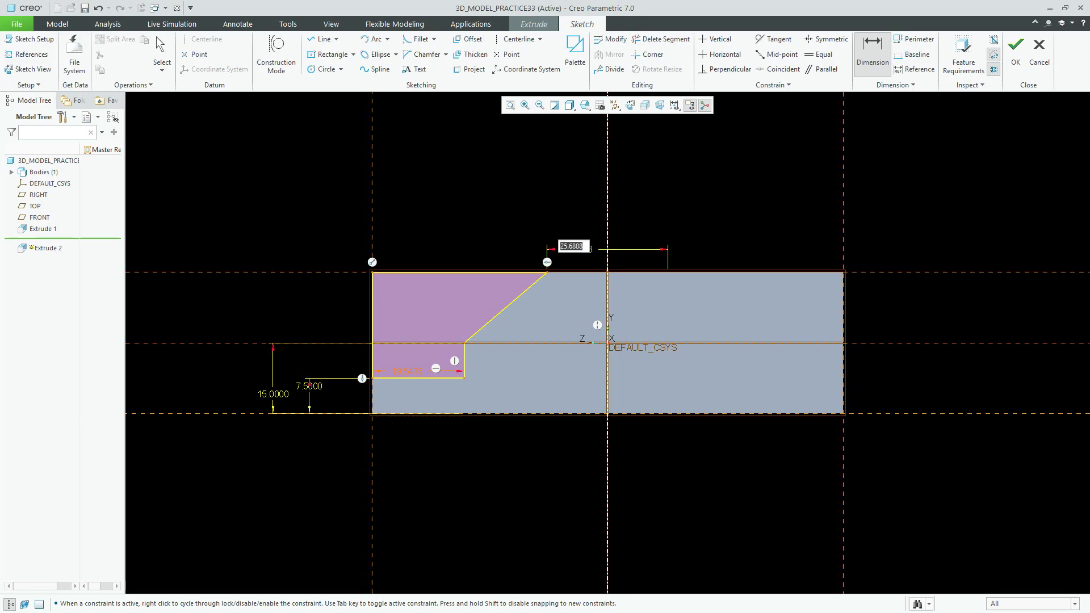
type("25")
key("Return")
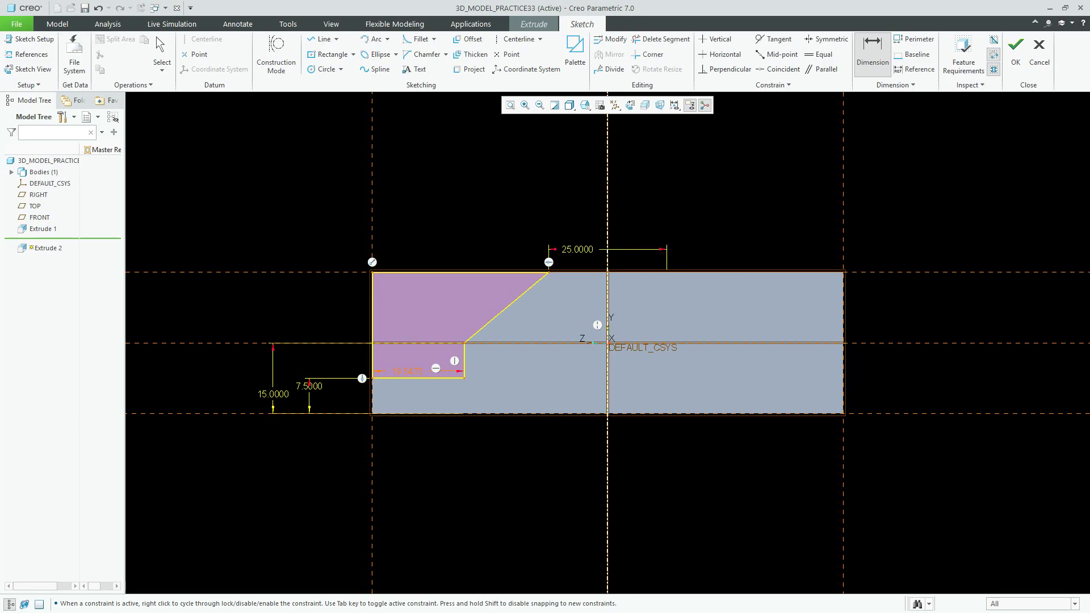
key("Escape")
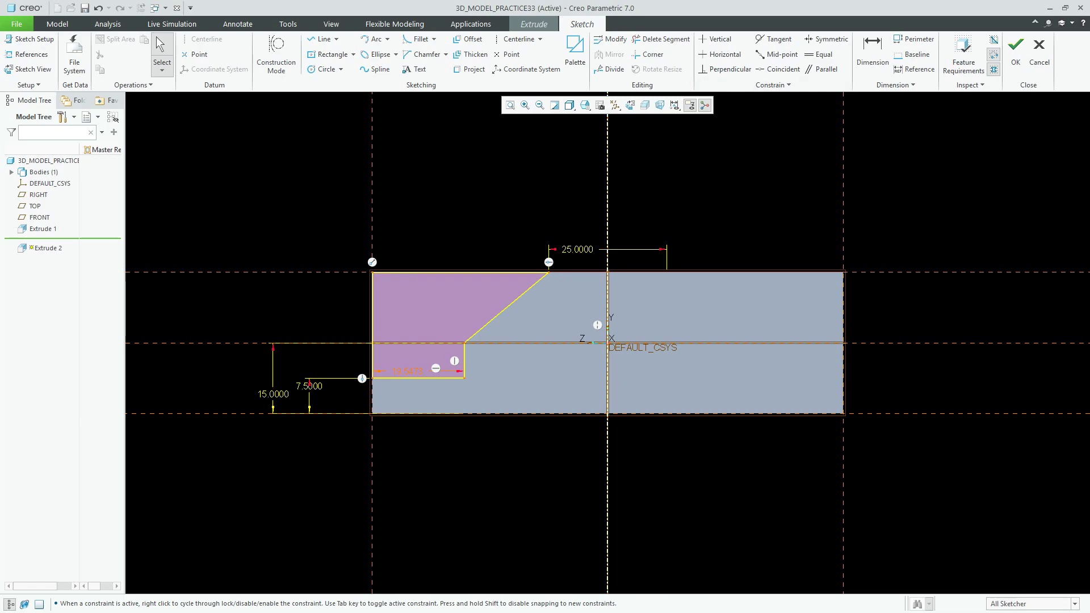
- Dimension the profile's short vertical line symmetrically about the centerline at 60 mm overall
left_click(873, 54)
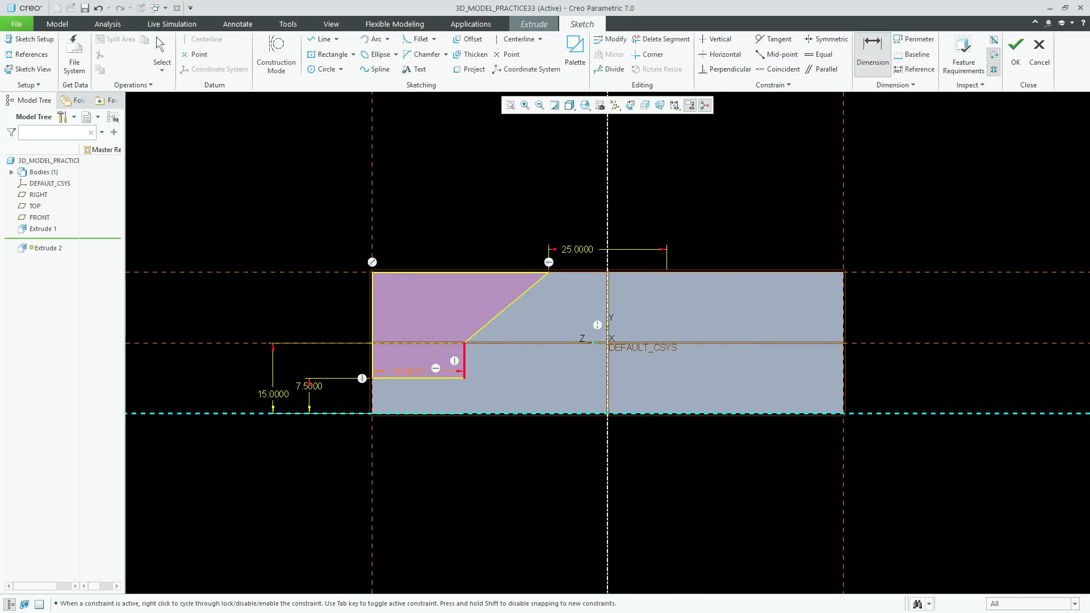
left_click(607, 380)
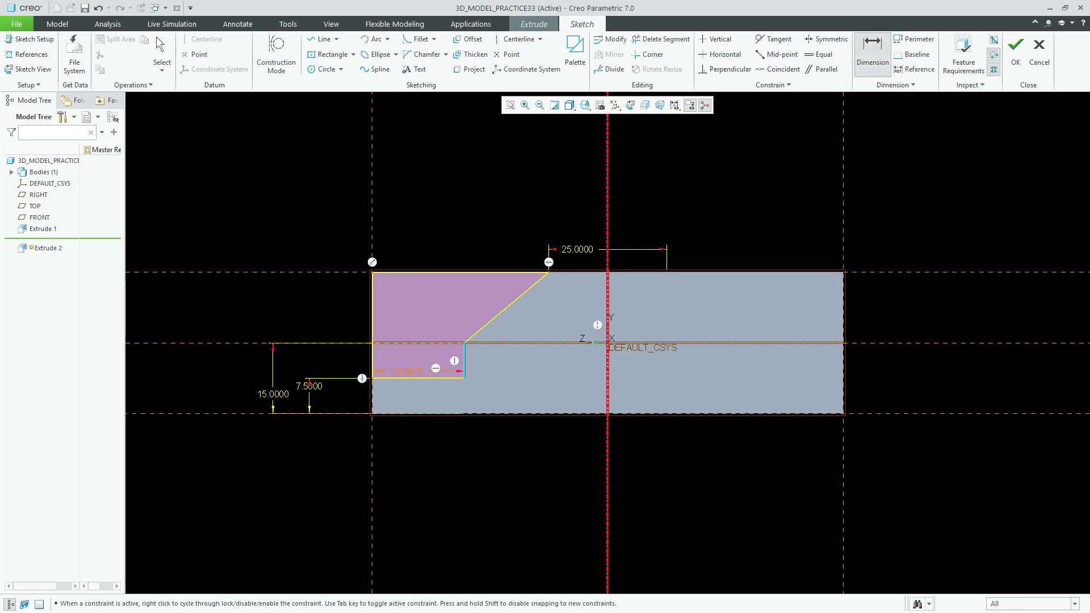
middle_click(567, 448)
type("60")
key("Return")
key("Escape")
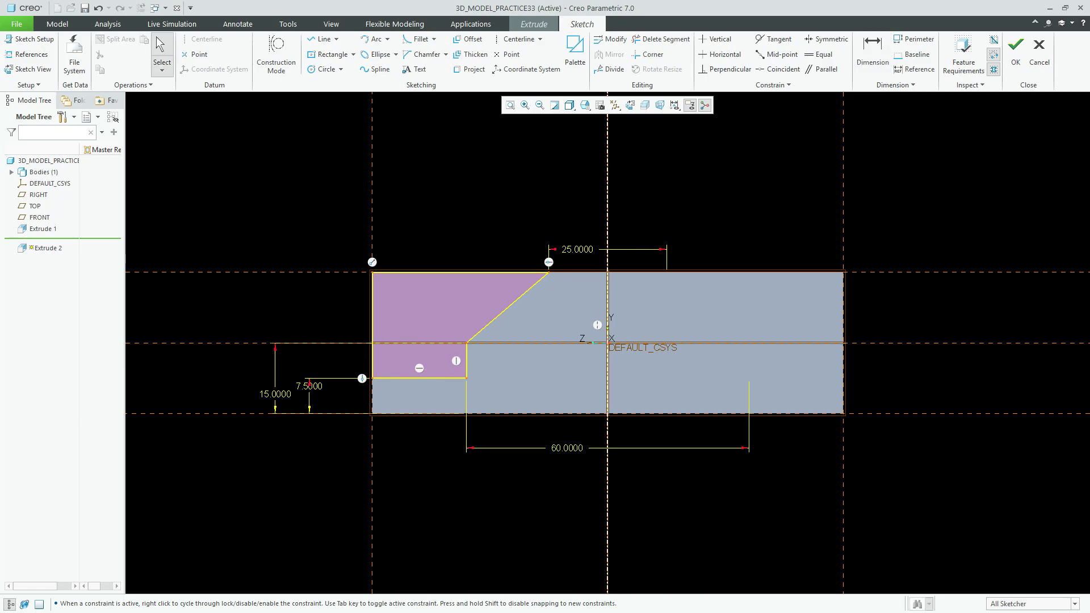
- Finish the profile sketch and extrude it 30 mm into the block as a material-removing cut
left_click(1016, 54)
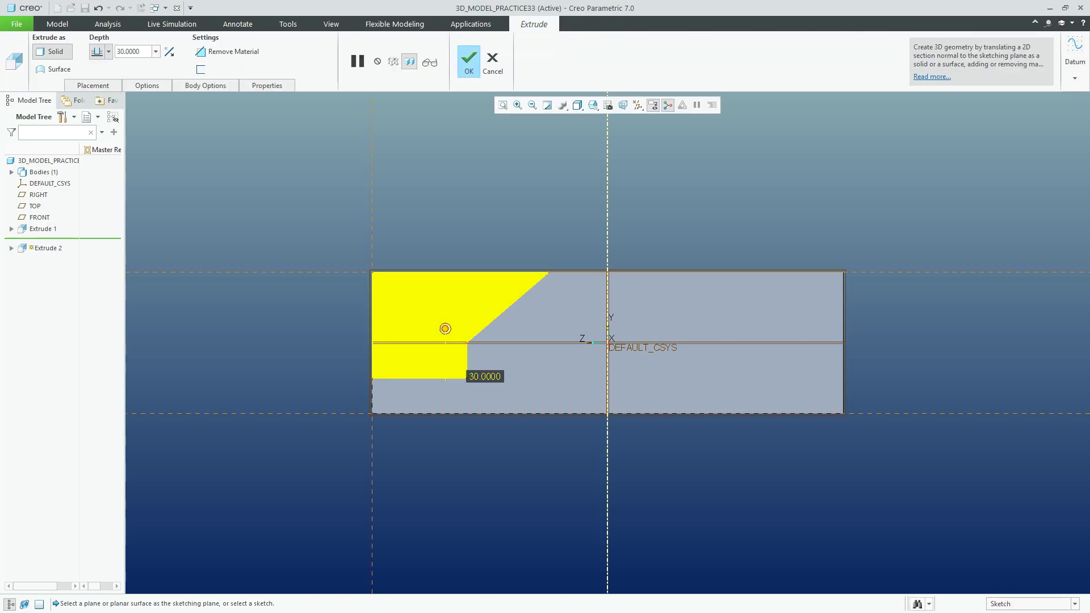
left_click(593, 105)
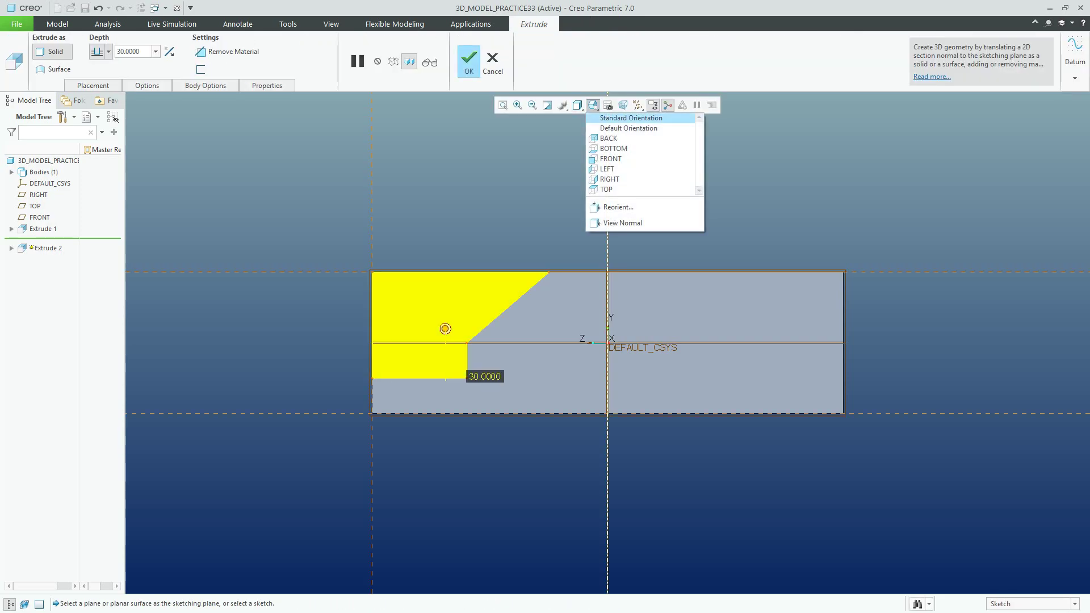
left_click(625, 117)
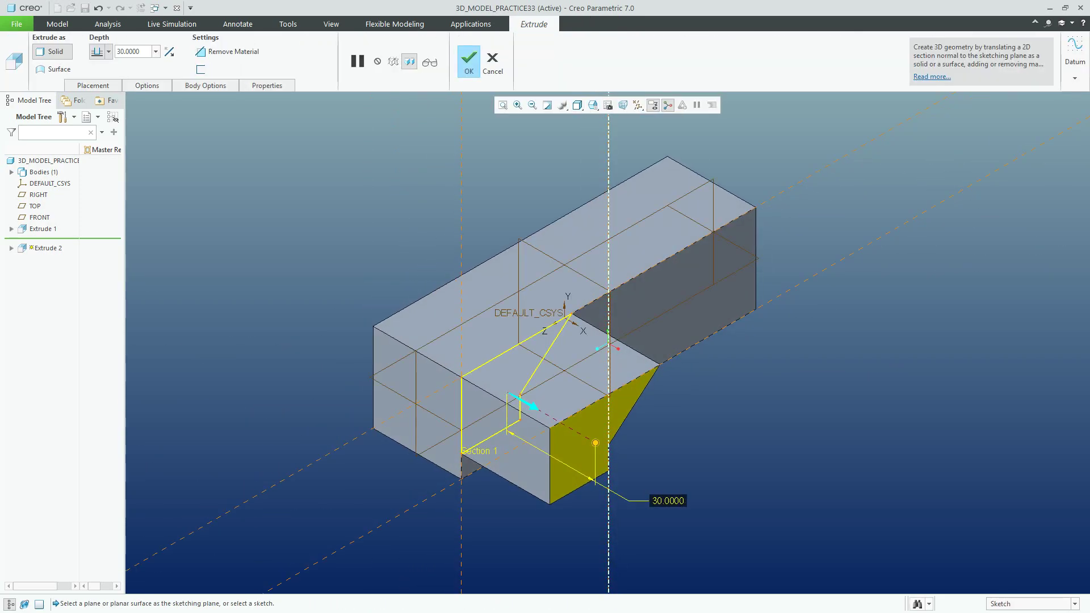
left_click(524, 405)
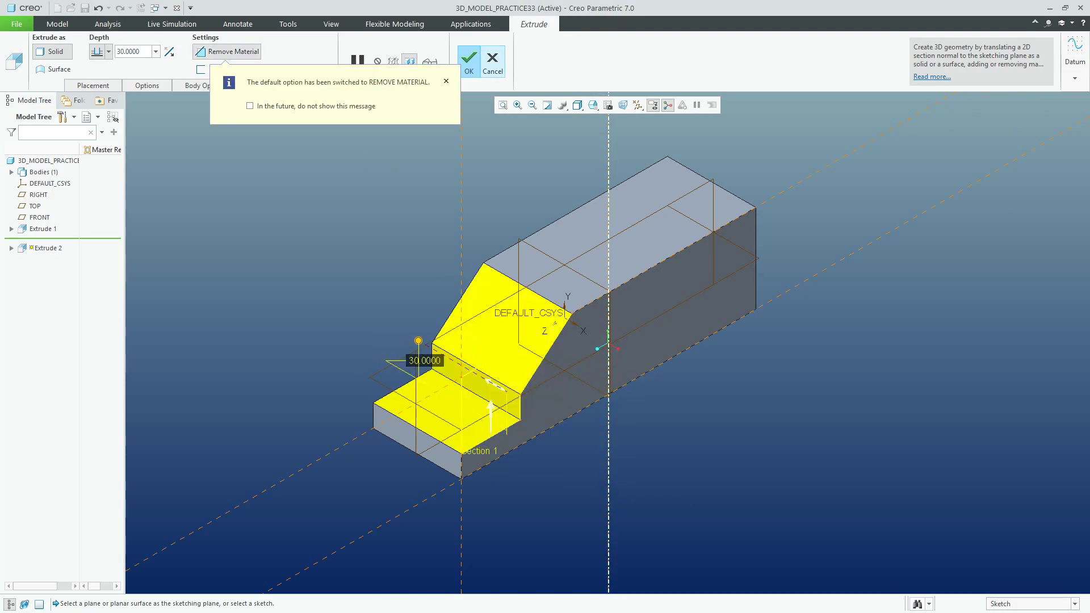
left_click(469, 57)
- Mirror the stepped, angled cut about the FRONT plane to the block's opposite end
key("Escape")
left_click(43, 240)
left_click(637, 39)
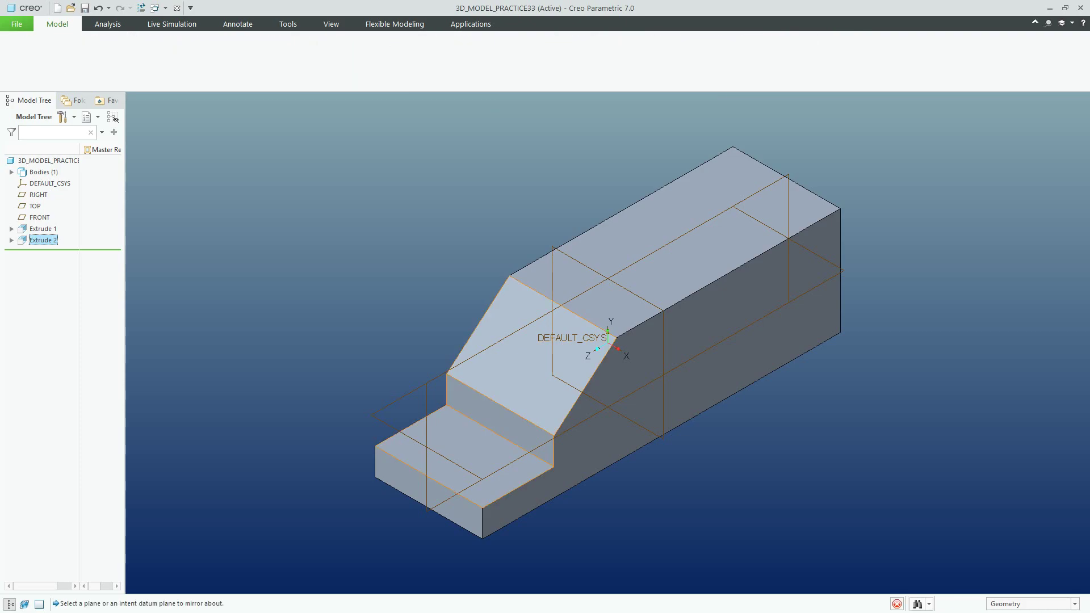
left_click(39, 217)
left_click(362, 60)
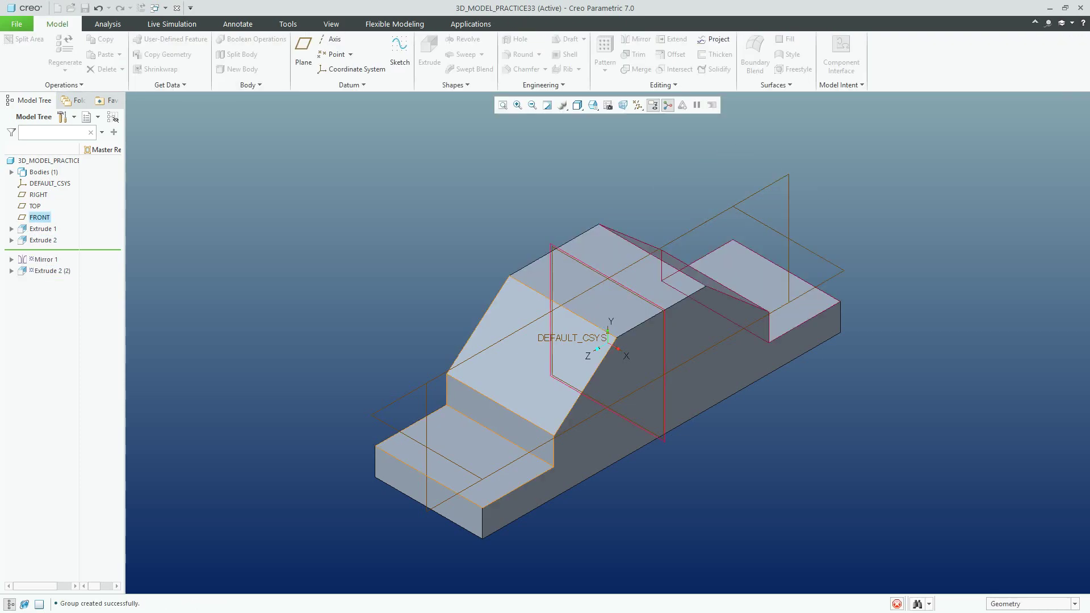
- Start an extrusion on the RIGHT plane and sketch a closed triangle from the step's upper corner to the sloped edge's midpoint
left_click(429, 54)
left_click(776, 243)
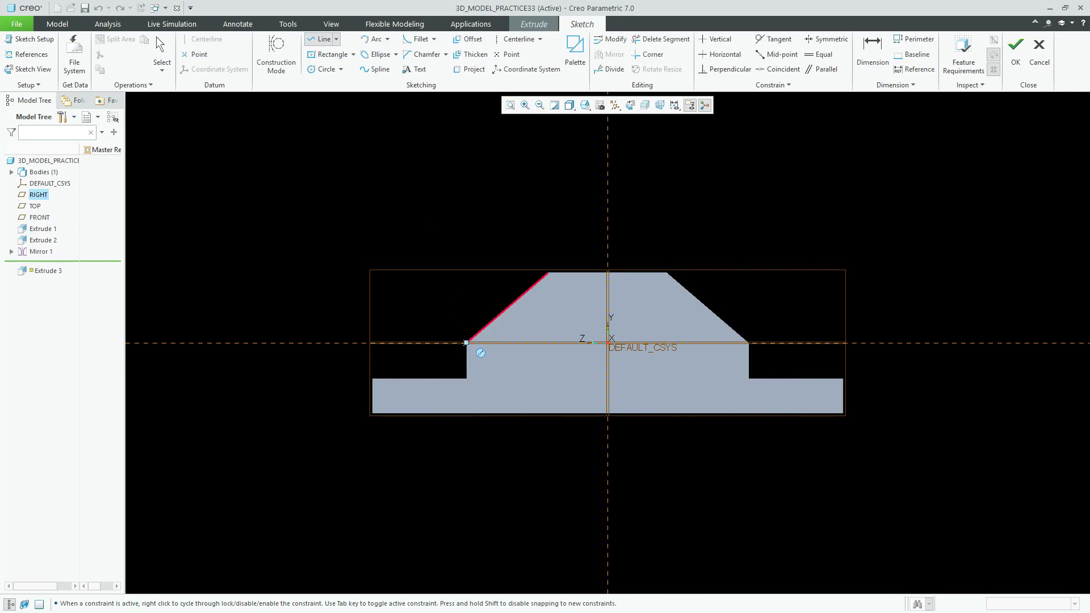
left_click(466, 343)
left_click(507, 307)
left_click(466, 307)
left_click(466, 343)
left_click(159, 45)
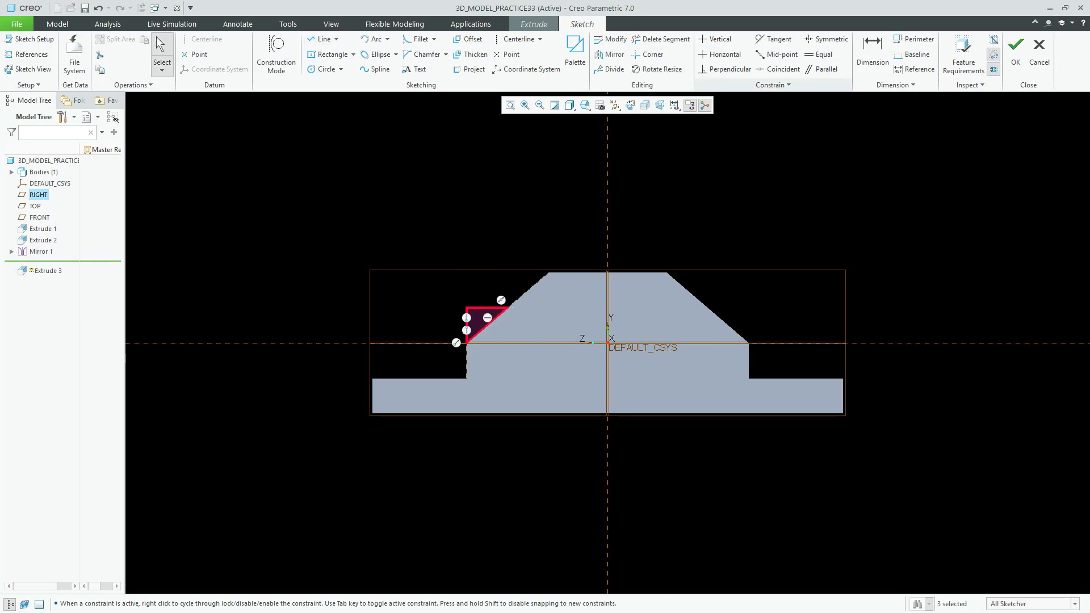
- Dimension the triangle's horizontal line 23 mm above the part's bottom edge, deleting the conflicting midpoint constraint
key("d")
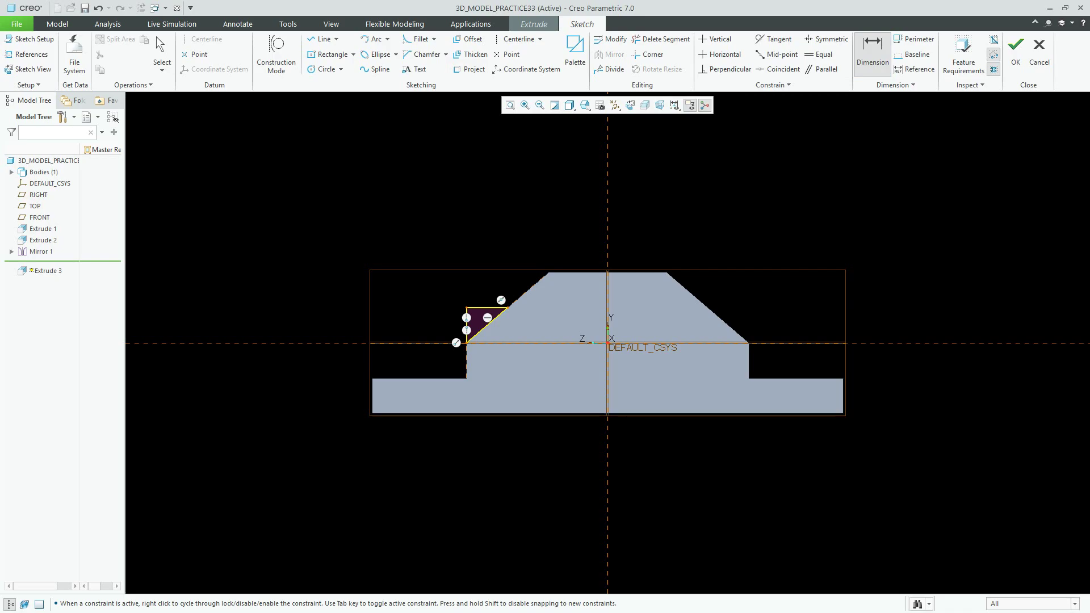
middle_click(320, 329)
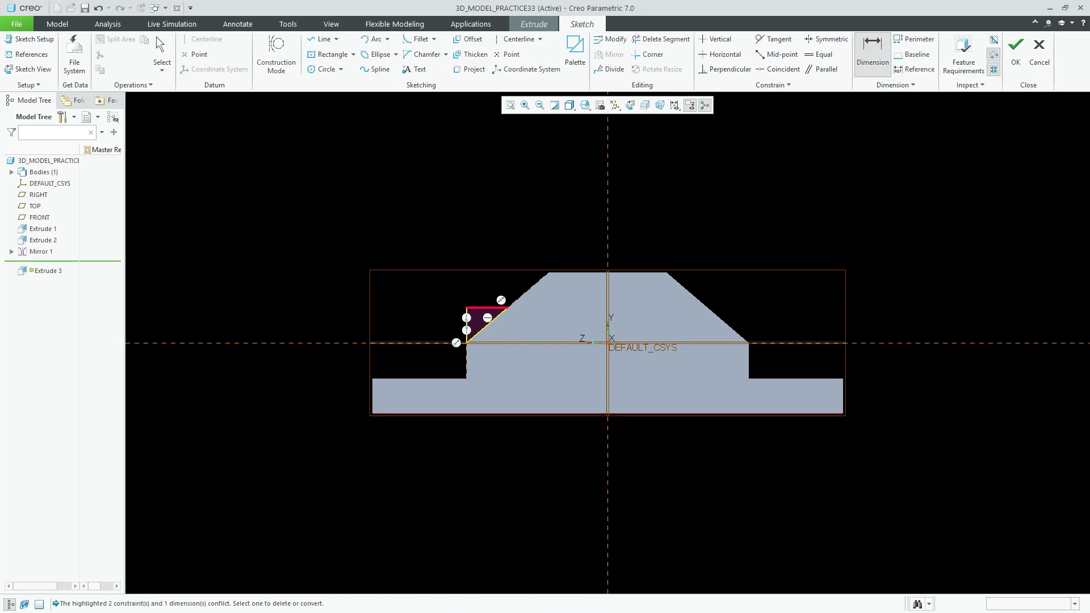
left_click(988, 93)
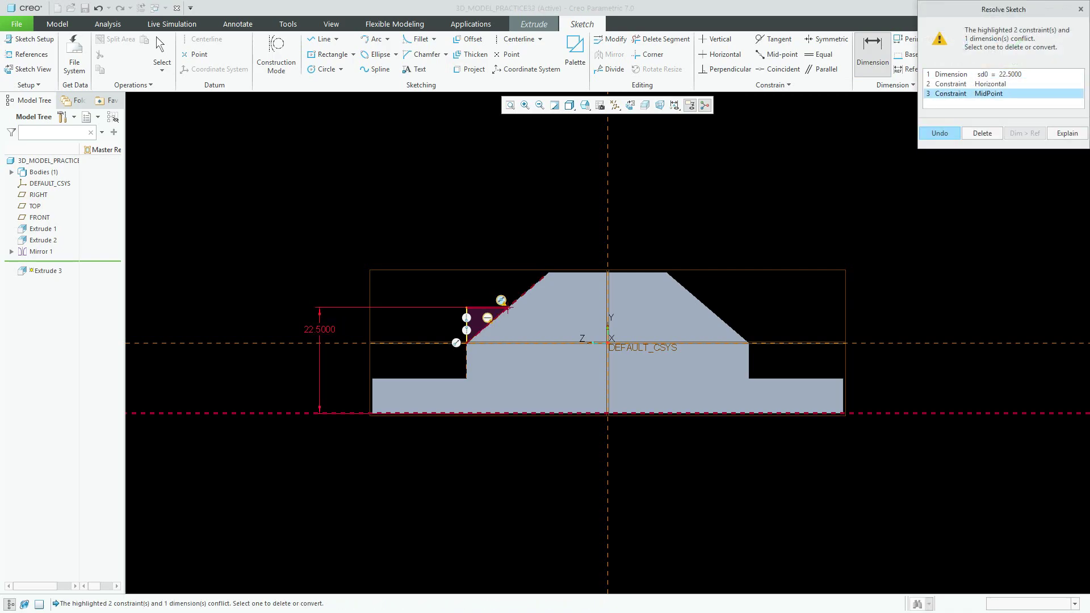
left_click(982, 133)
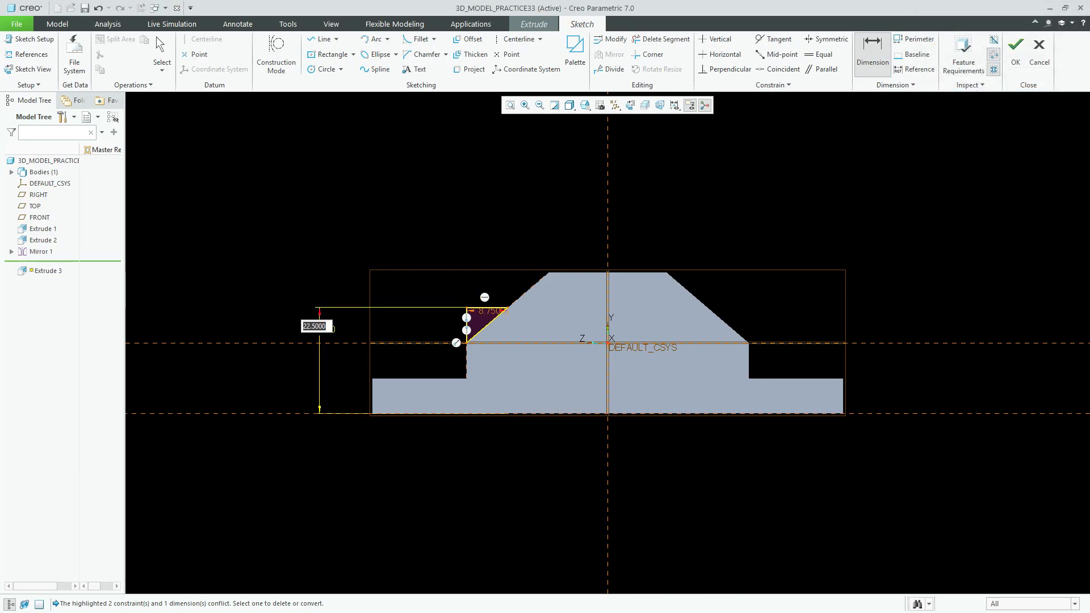
type("23")
key("Return")
- Make the triangle's diagonal line coincident with the part's sloped edge
scroll(521, 302, "up", 4)
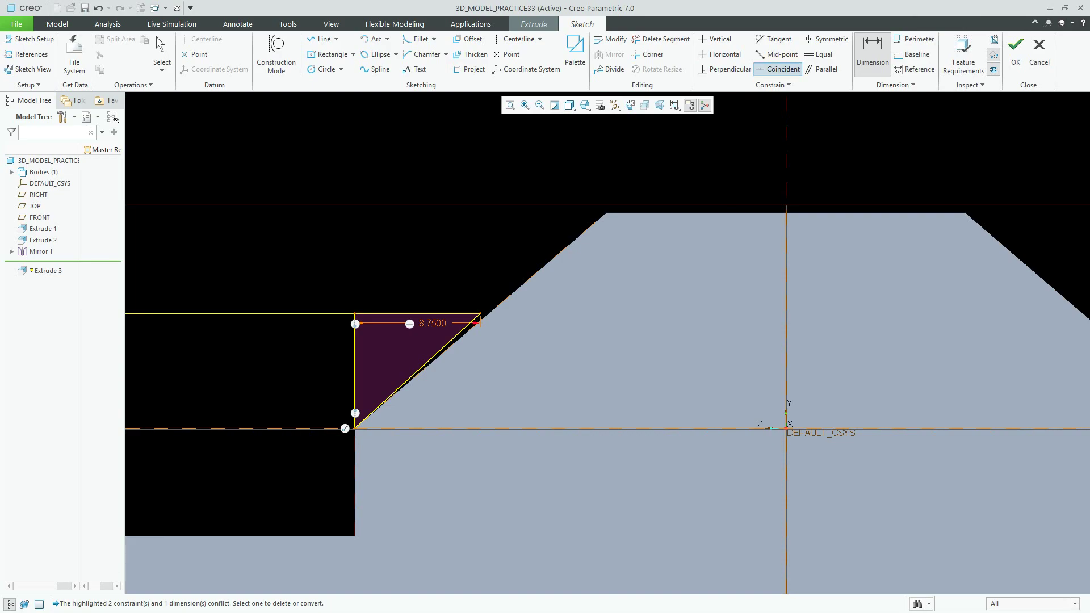
left_click(778, 68)
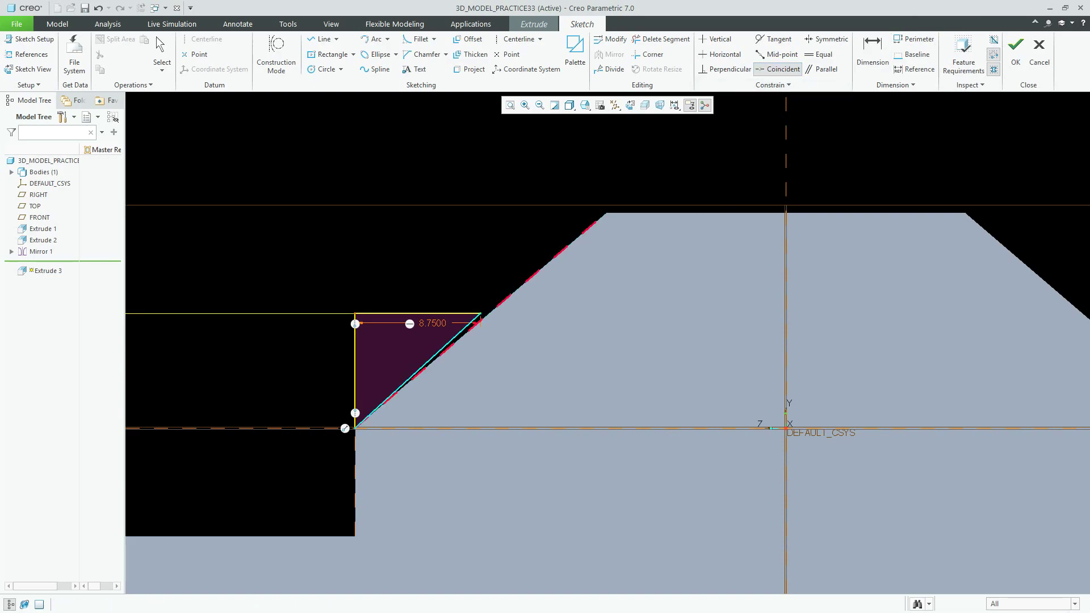
left_click(423, 366)
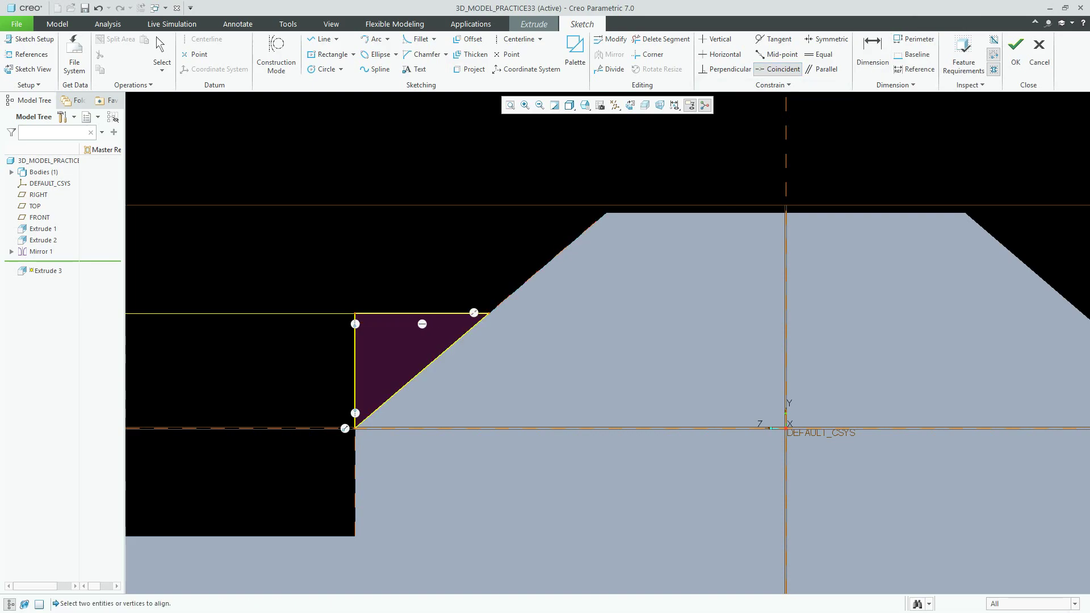
middle_click(494, 237)
- Mirror the triangle about the vertical reference through the origin onto the opposite slope
scroll(494, 236, "up", 6)
left_click_drag(431, 309, 532, 243)
left_click(609, 55)
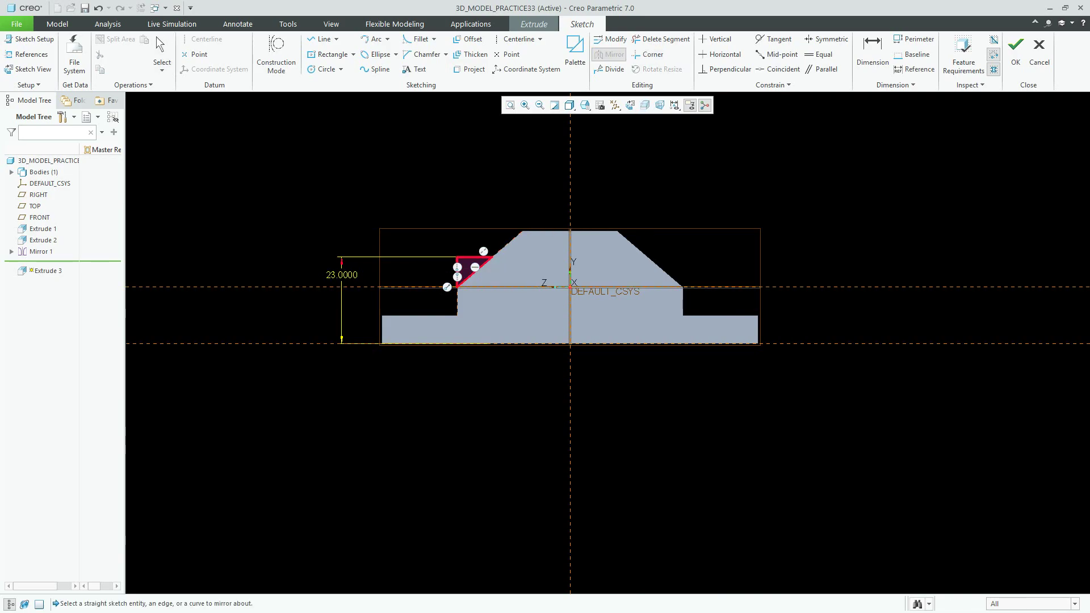
left_click(570, 182)
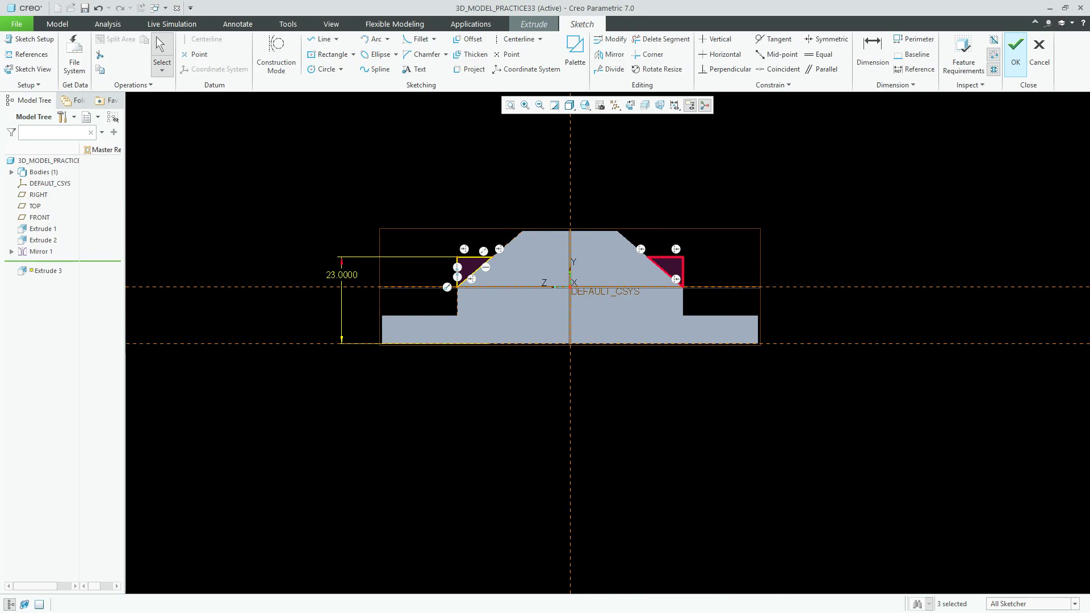
- Finish the sketch and extrude both triangles symmetrically about the sketch plane to a total depth of 16 mm
left_click(1015, 52)
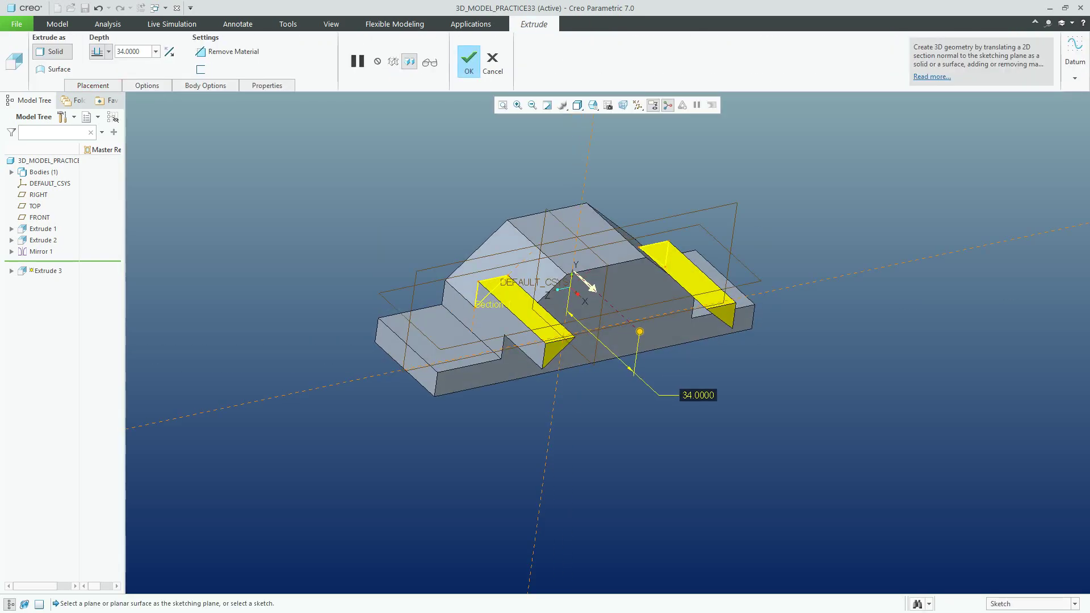
left_click(109, 51)
left_click(97, 84)
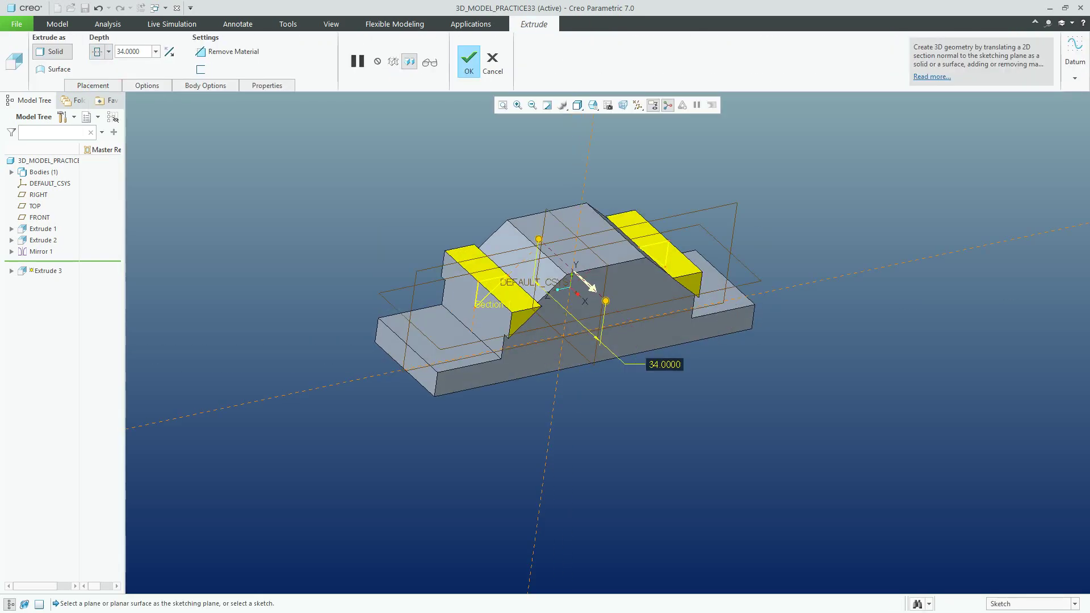
type("16")
key("Return")
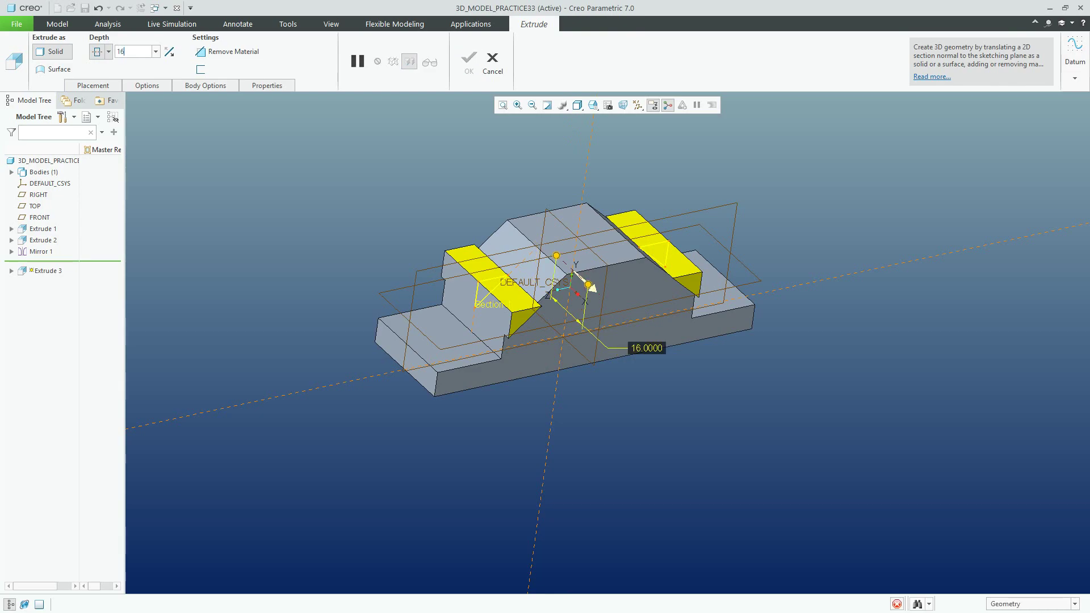
left_click(469, 59)
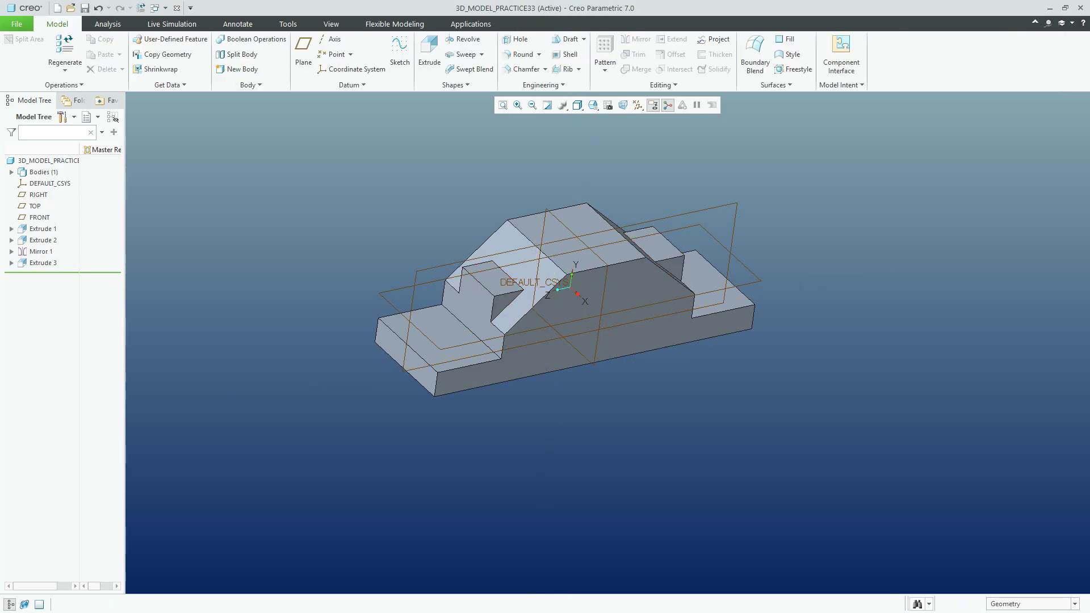
- Start an extrusion on the part's flat top face and sketch a 25 mm diameter circle centred on the origin
key("ctrl+d")
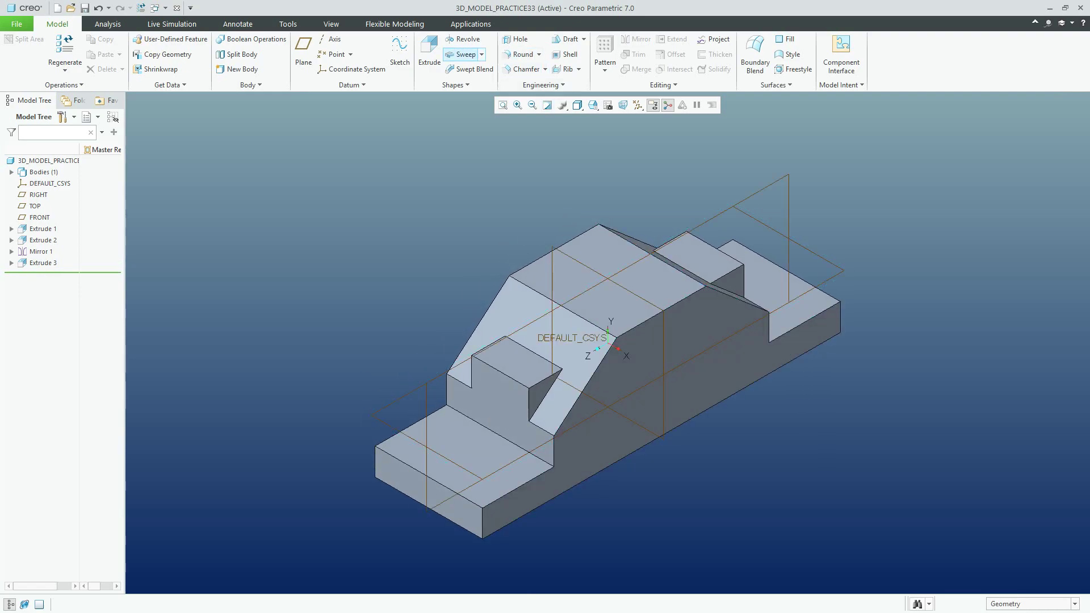
left_click(430, 54)
left_click(608, 281)
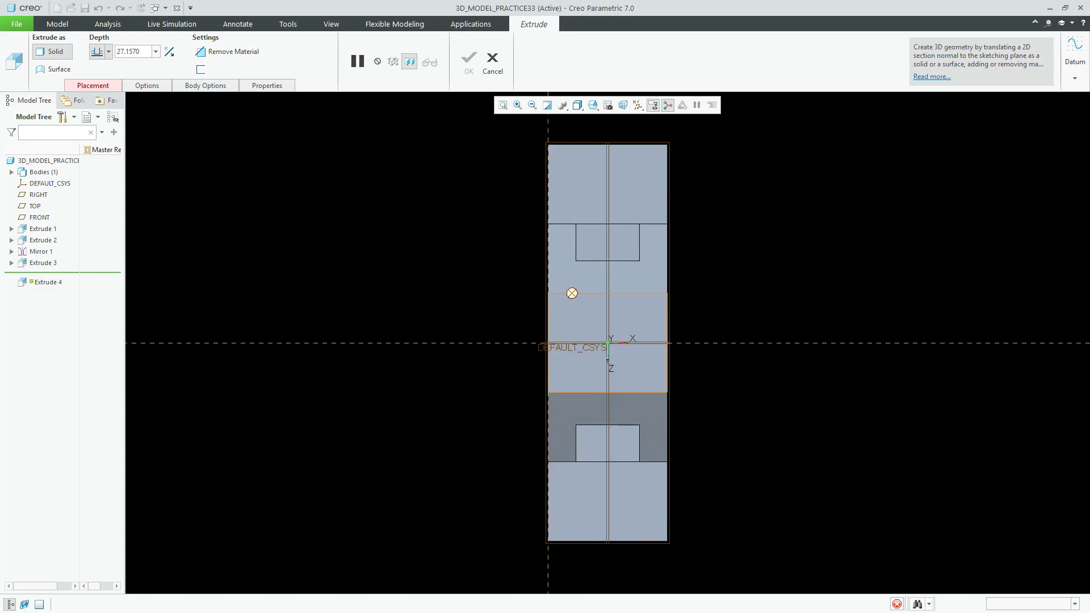
left_click(322, 68)
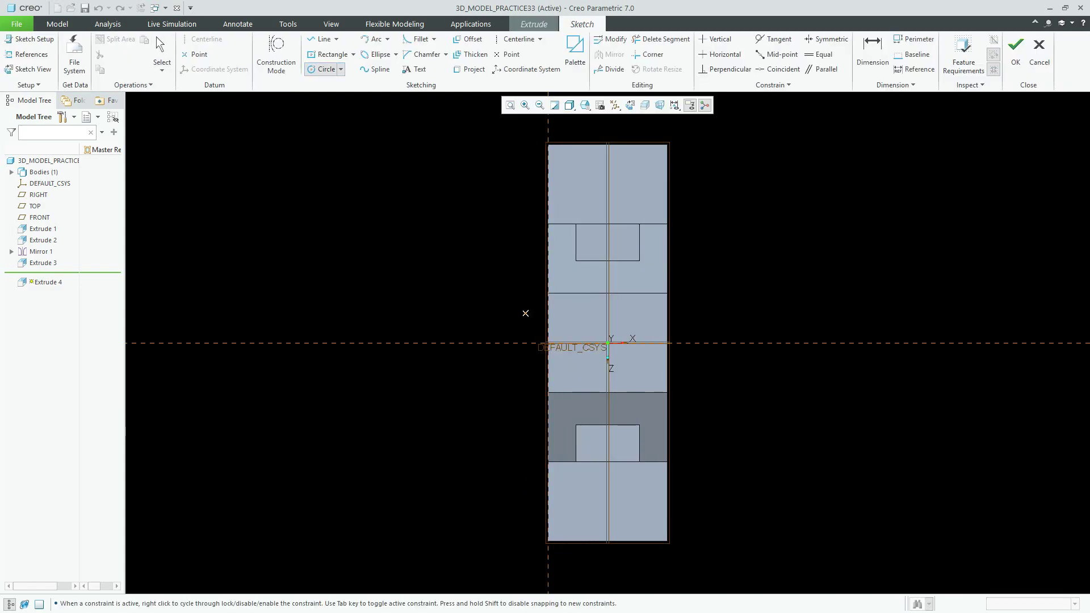
left_click(608, 342)
left_click(631, 365)
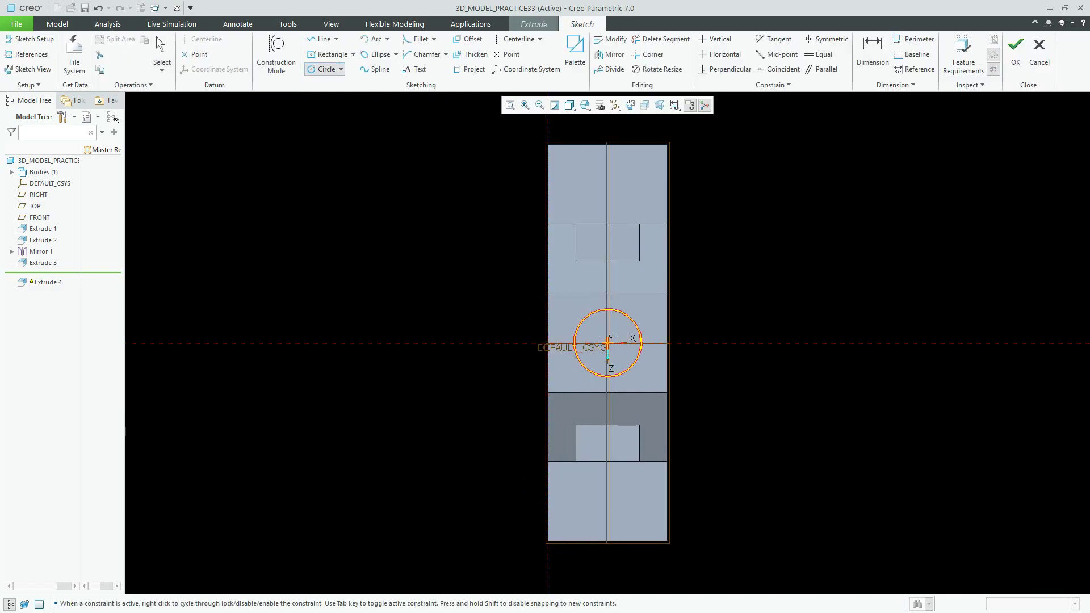
middle_click(632, 366)
double_click(542, 310)
type("25")
key("Return")
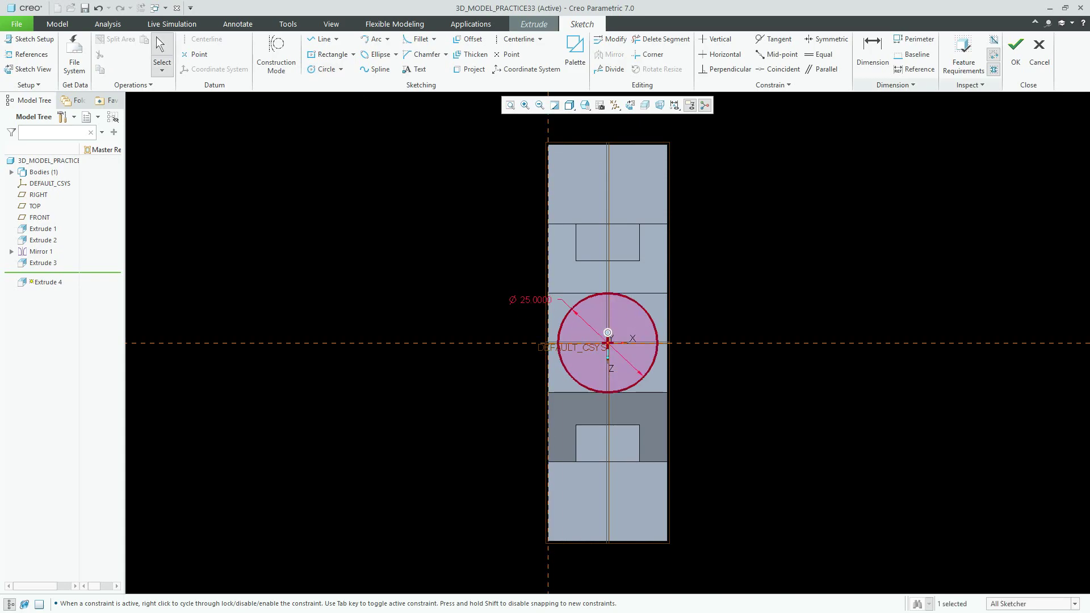
- Finish the circle sketch, extrude it 12 mm as the top boss and restore the default orientation
left_click(1016, 54)
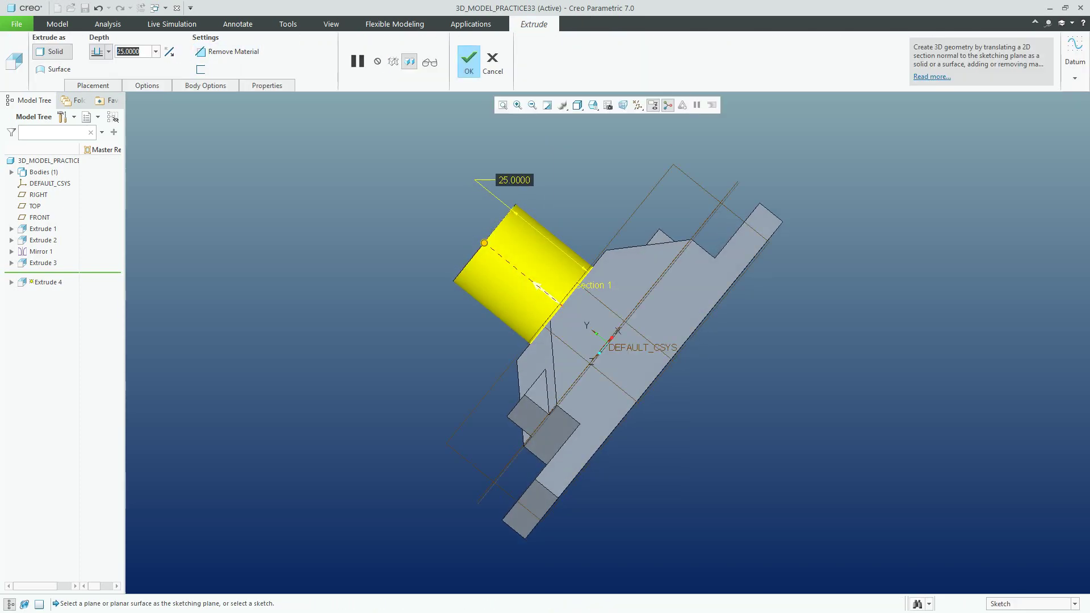
type("12")
key("Return")
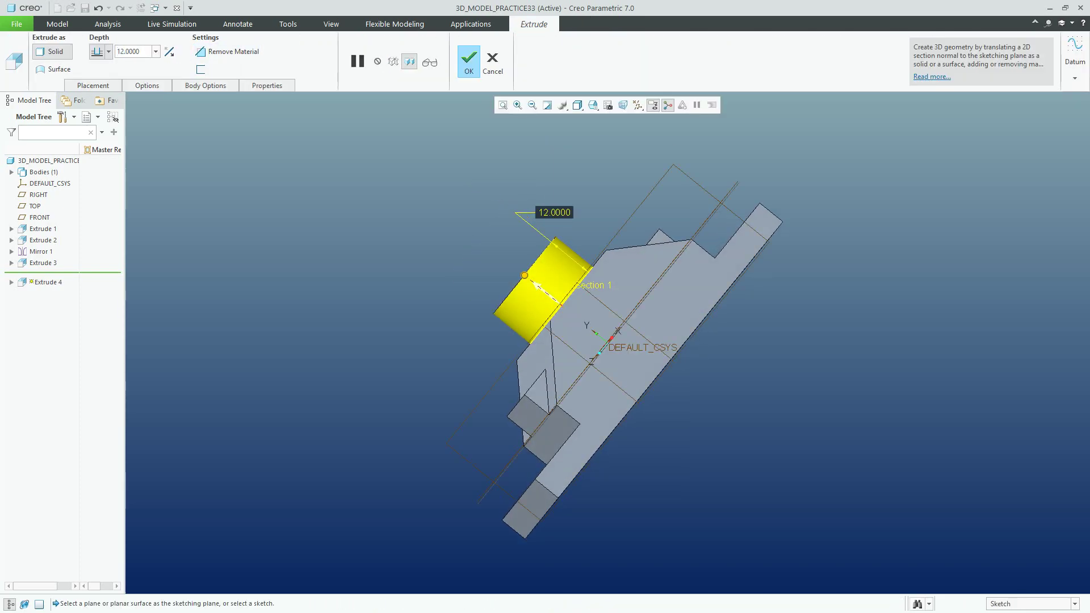
key("Return")
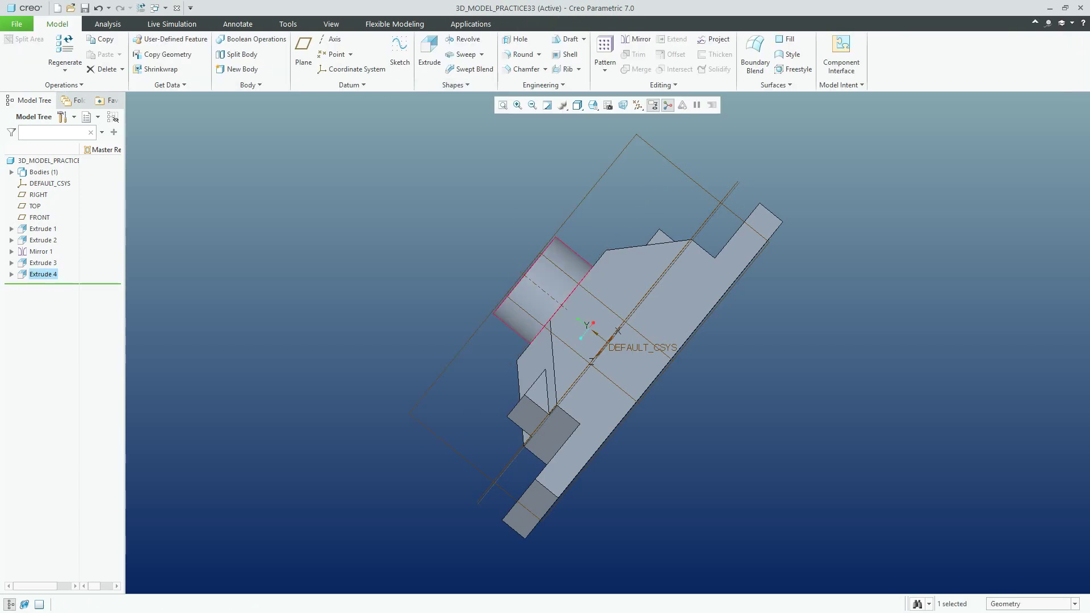
key("ctrl+d")
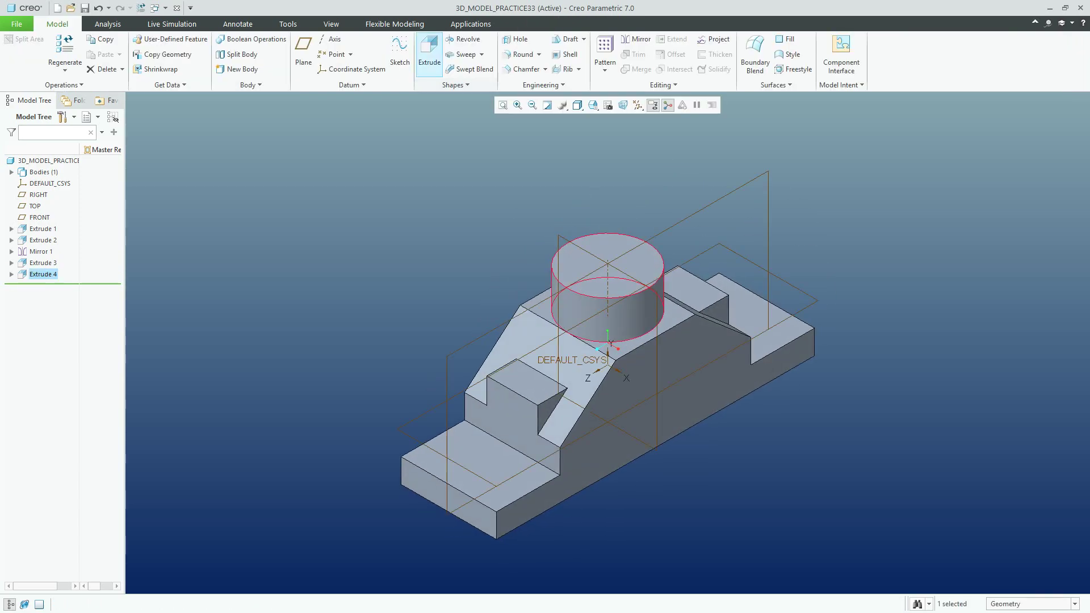
- Start a simple hole with a 12 mm diameter and a through-all depth
left_click(517, 38)
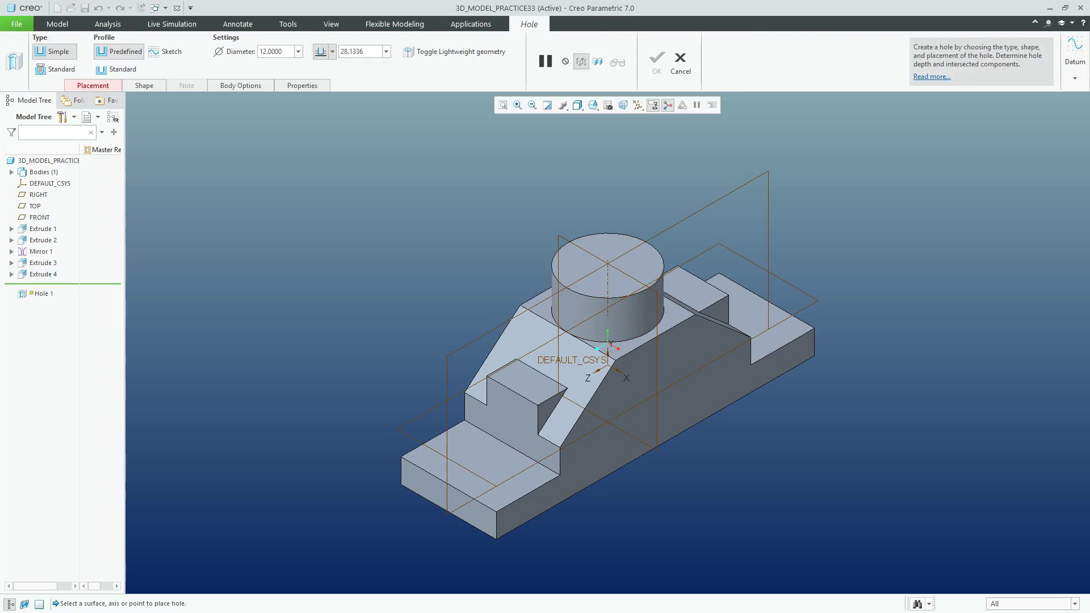
type("12")
key("Return")
left_click(332, 52)
left_click(321, 117)
- Place the hole on the boss's top face, coaxial with the boss axis, and complete it
left_click(93, 86)
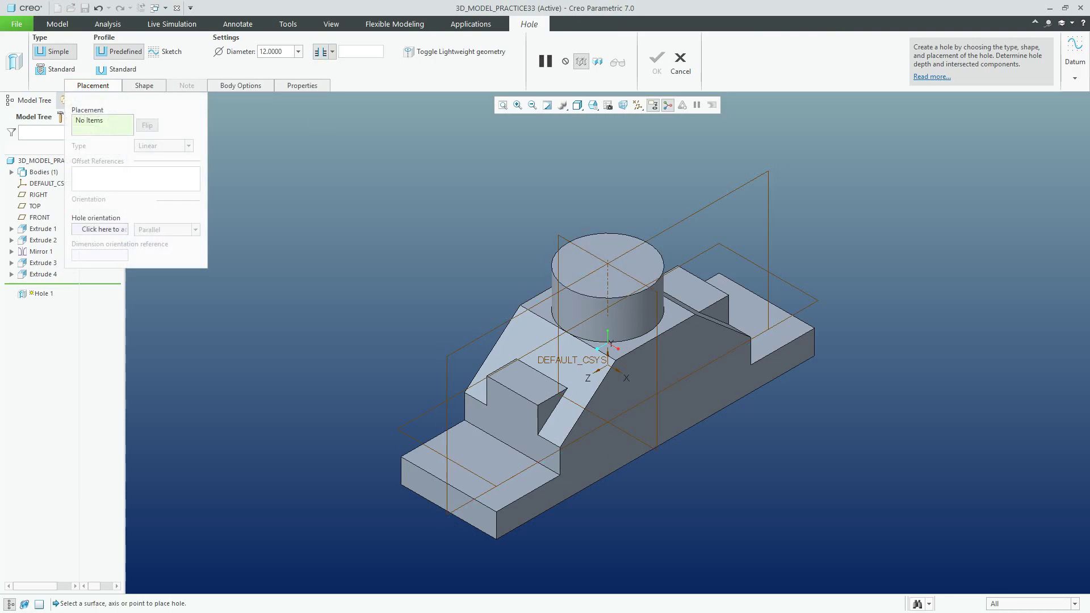
left_click(606, 244)
left_click(190, 146)
left_click(155, 186)
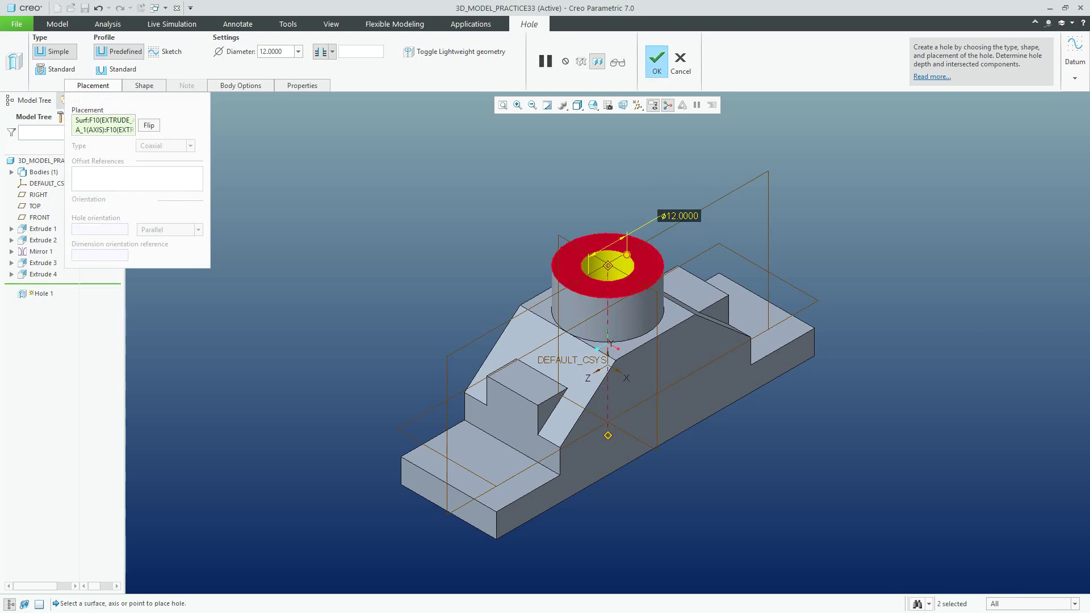
left_click(657, 62)
middle_click_drag(630, 363, 639, 341)
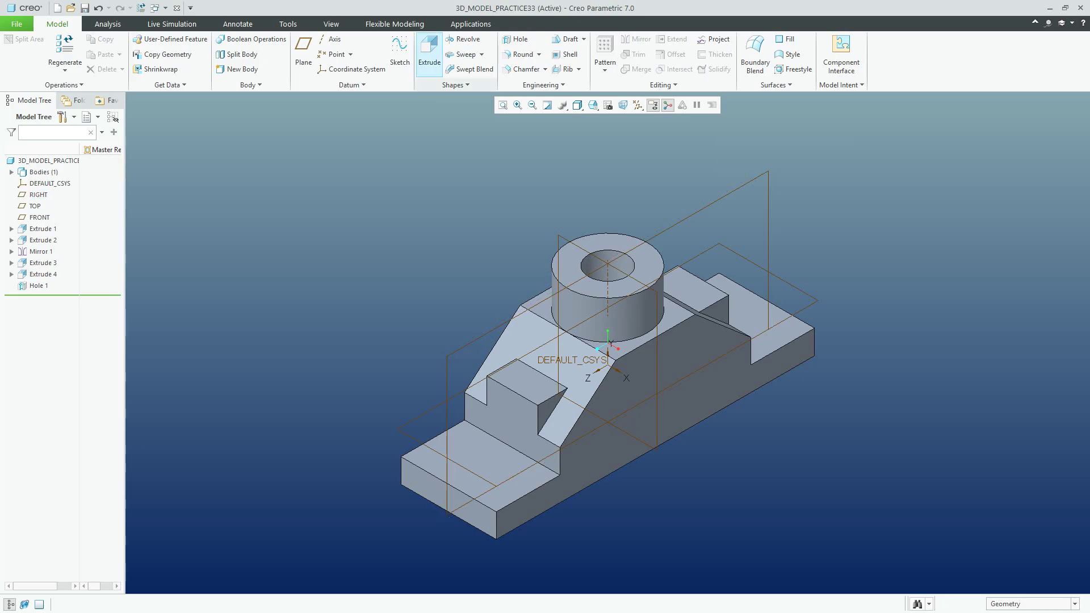
- Start an extrusion sketch on the RIGHT plane with TOP as the orientation reference, displaying the model with hidden lines
left_click(429, 54)
left_click(93, 85)
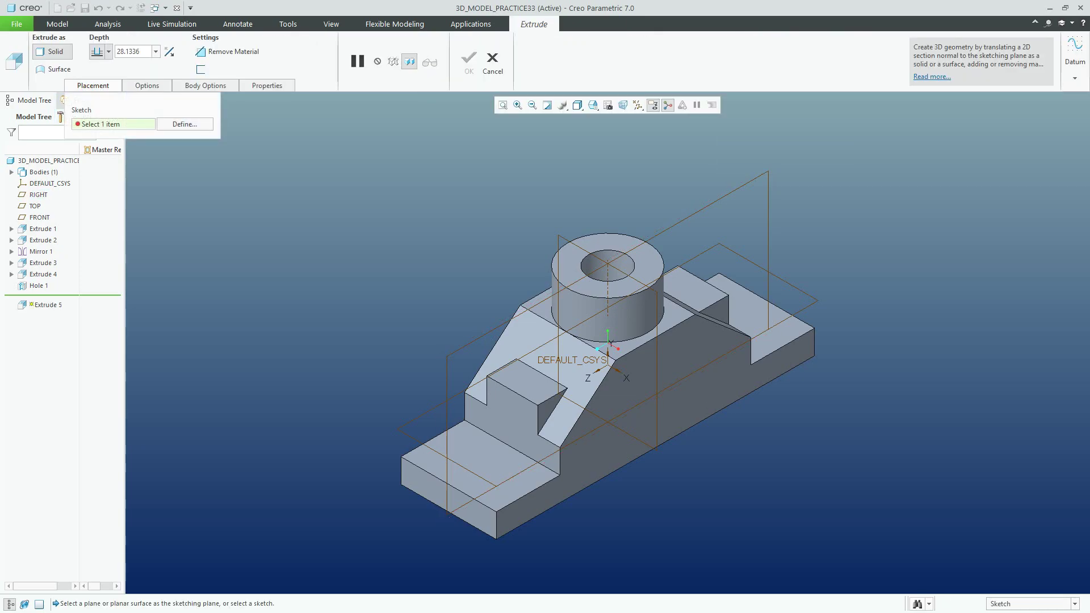
left_click(184, 123)
left_click(38, 194)
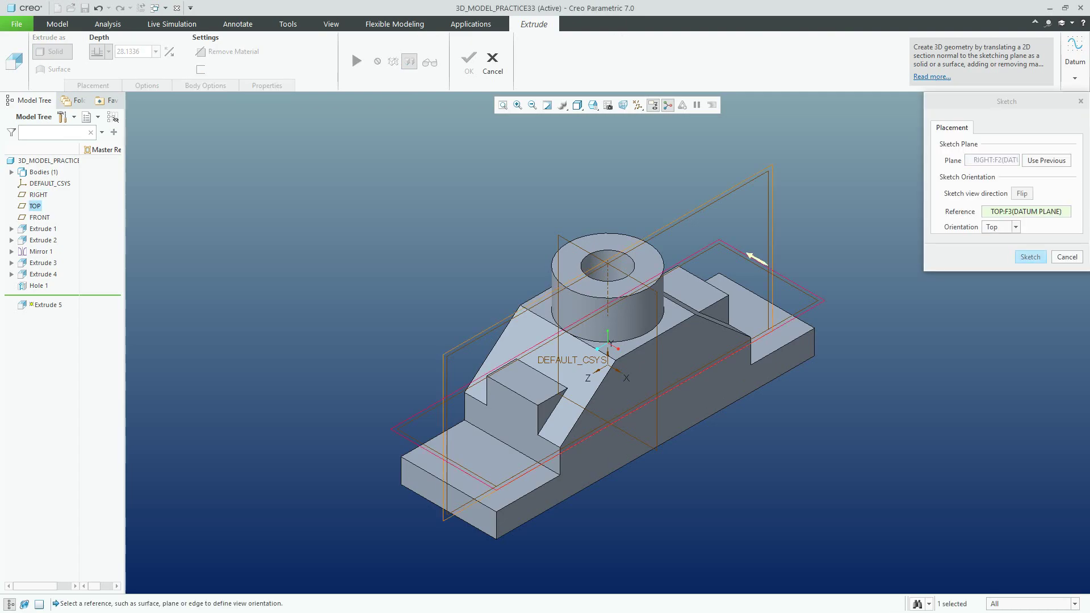
key("Return")
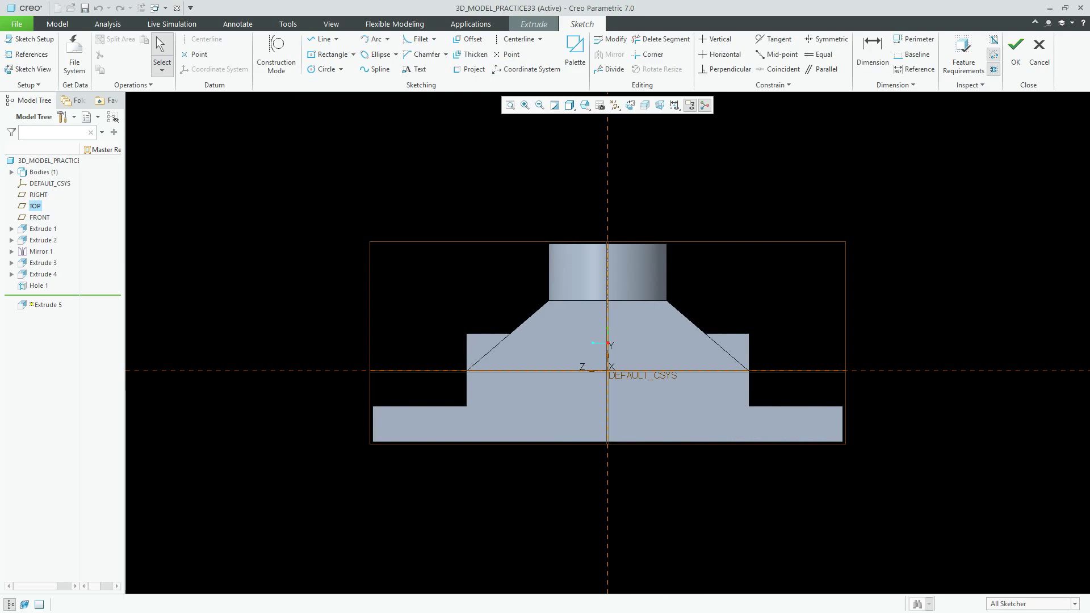
left_click(570, 105)
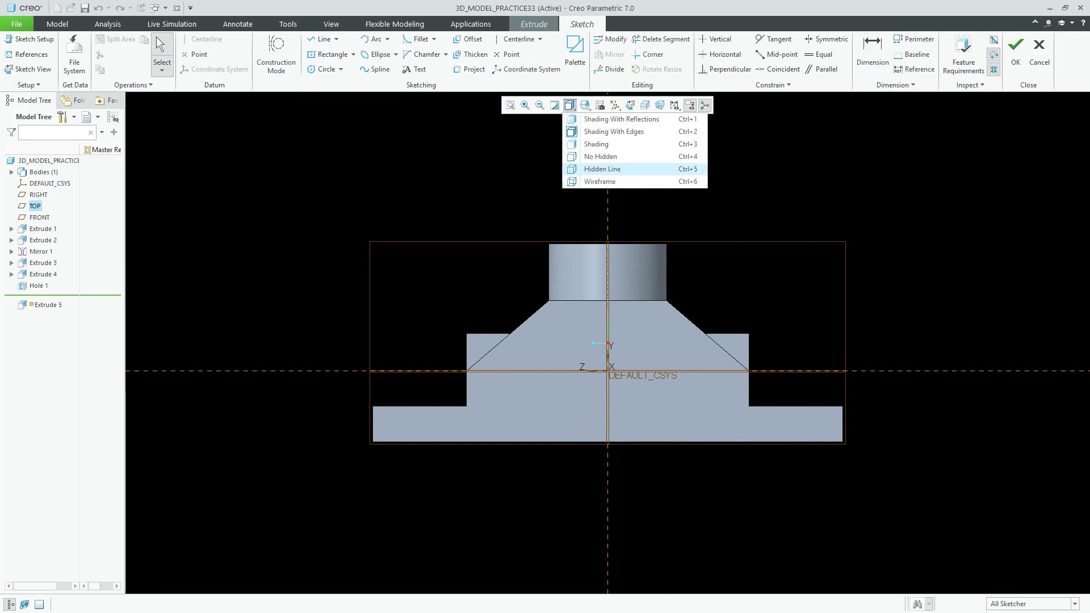
left_click(601, 168)
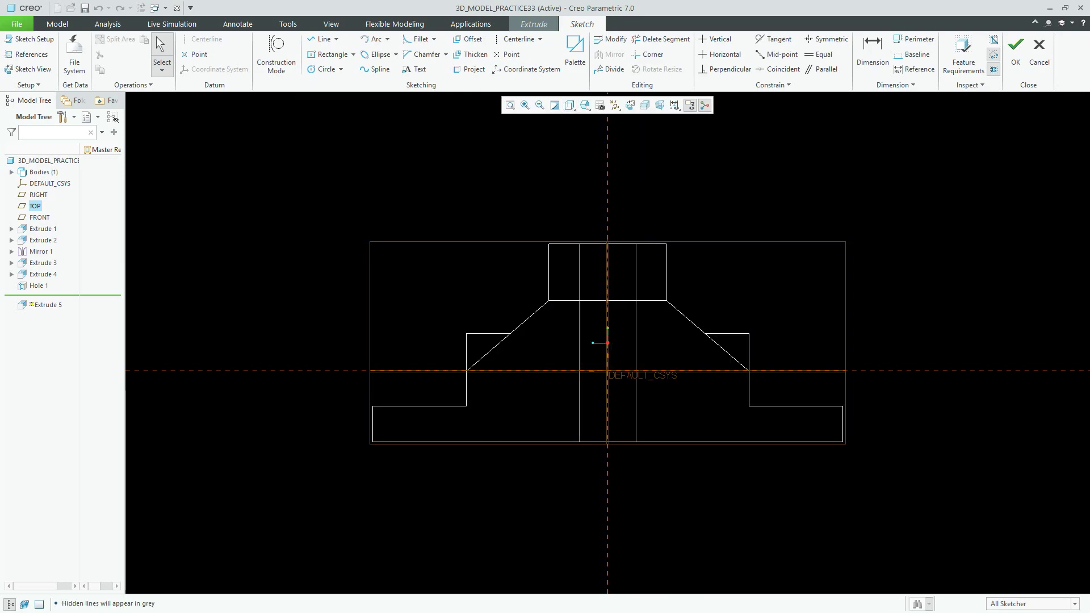
- Sketch a half profile from the base edge, about 23 mm wide with a 10 mm side, diagonal and flat top, without a line on the vertical axis
left_click(321, 39)
left_click(498, 442)
left_click(498, 393)
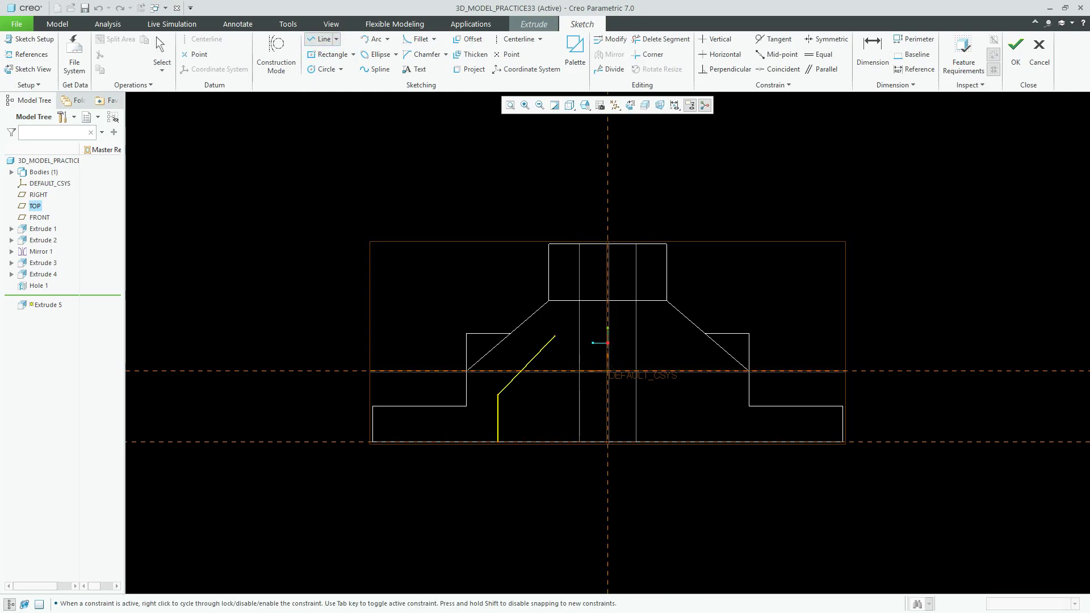
left_click(571, 327)
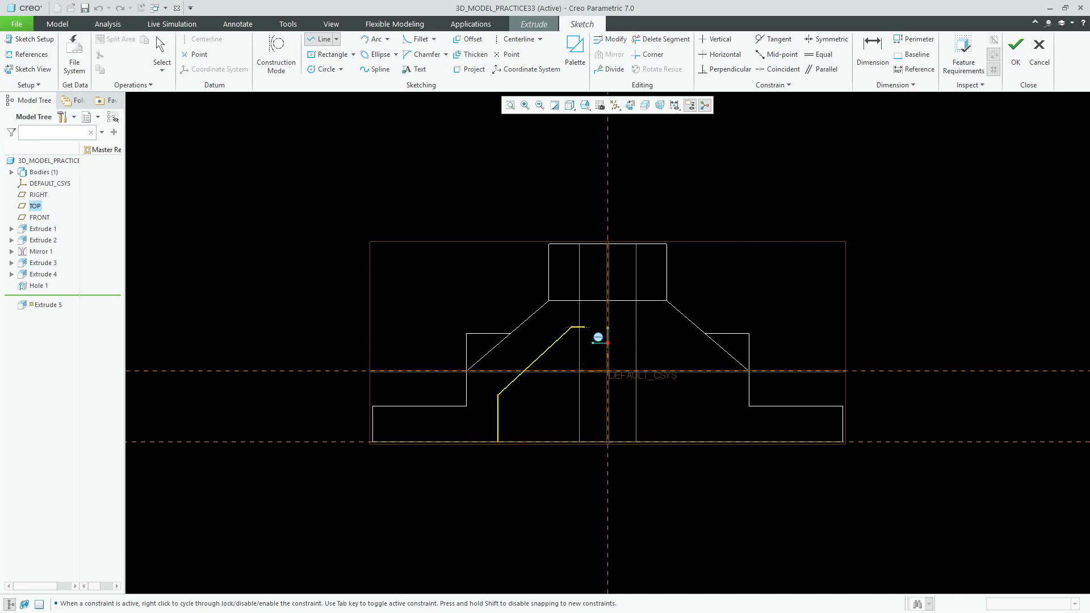
left_click(608, 327)
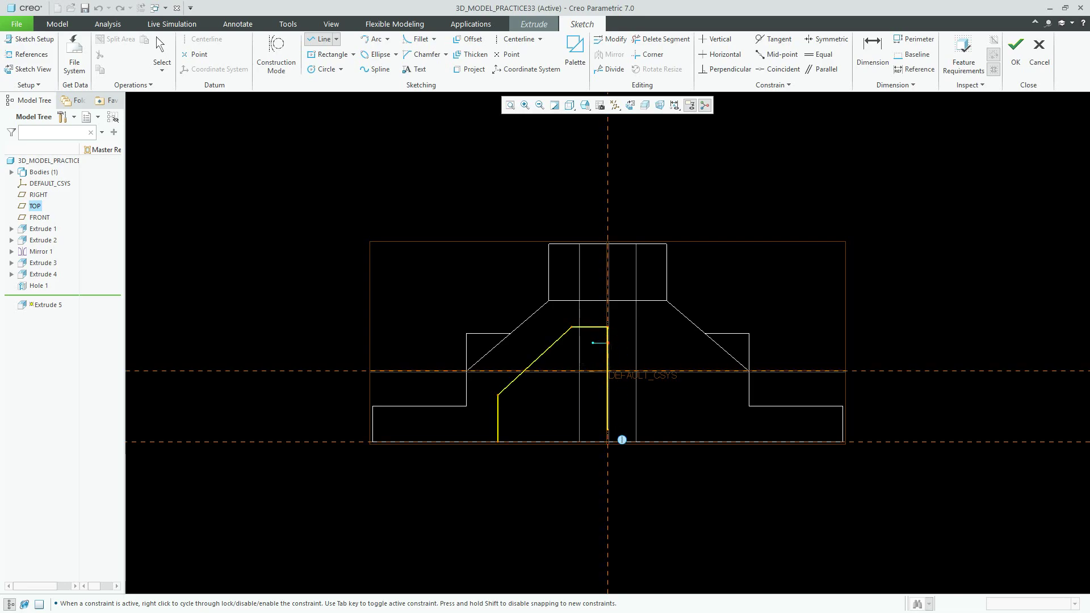
left_click(608, 442)
left_click(498, 441)
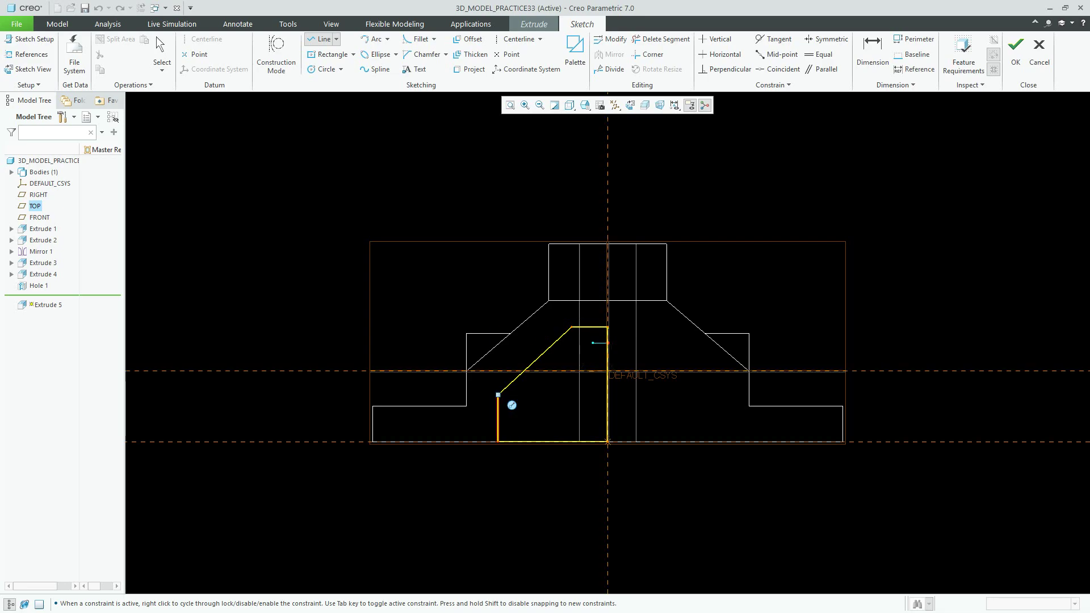
middle_click(511, 404)
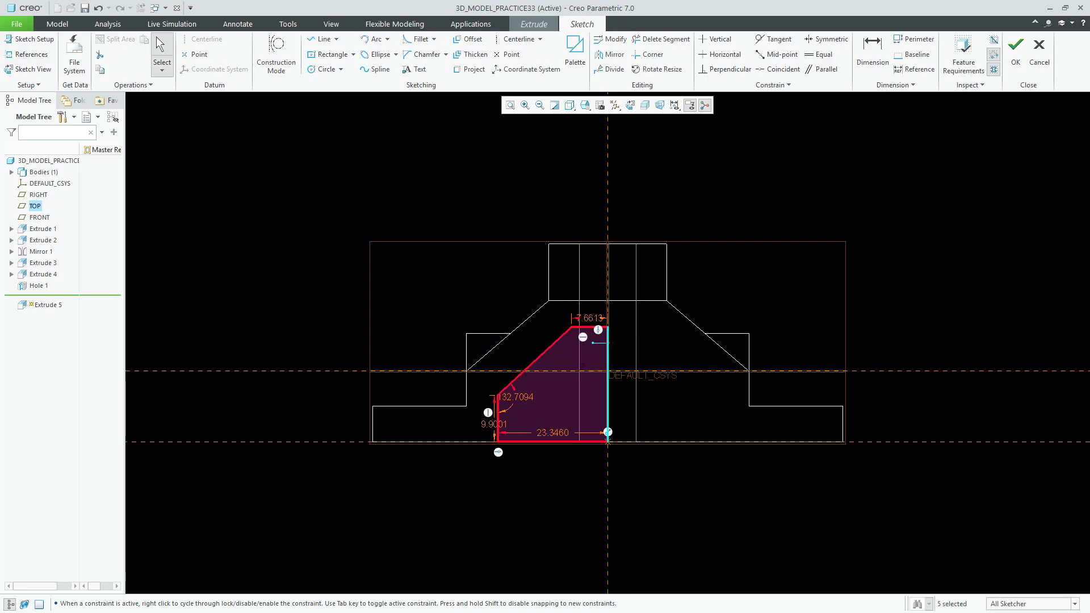
key("Delete")
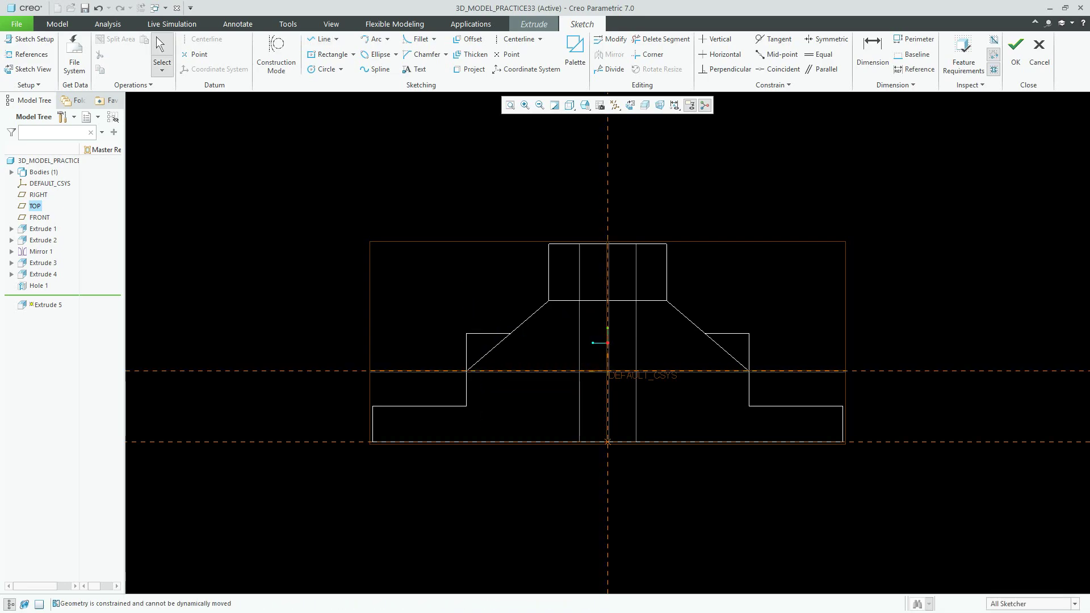
key("ctrl+z")
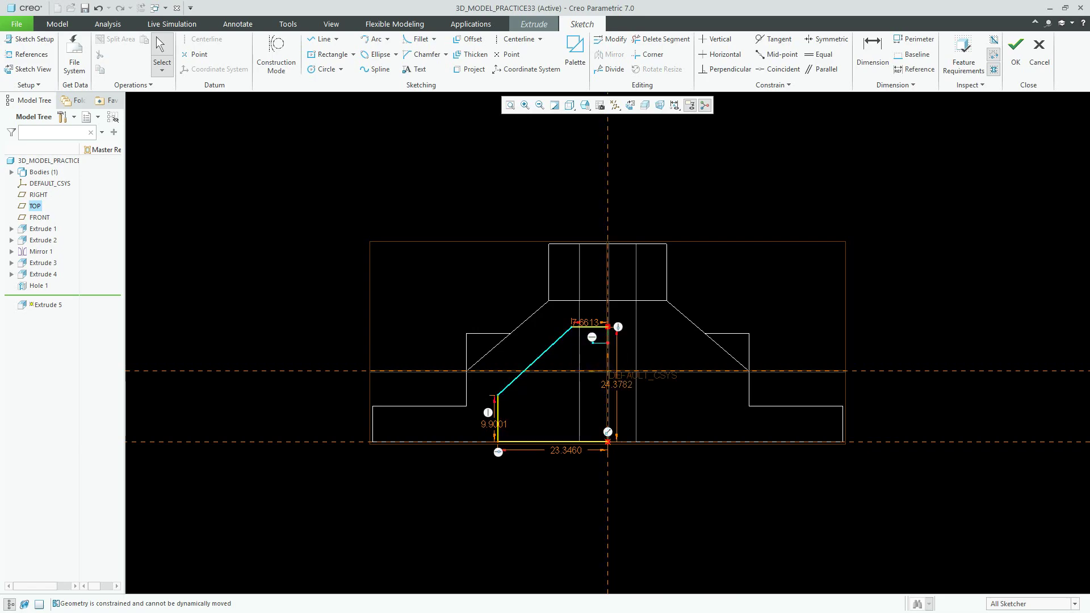
- Make the half profile's diagonal line parallel to the part's sloped edge
left_click(820, 54)
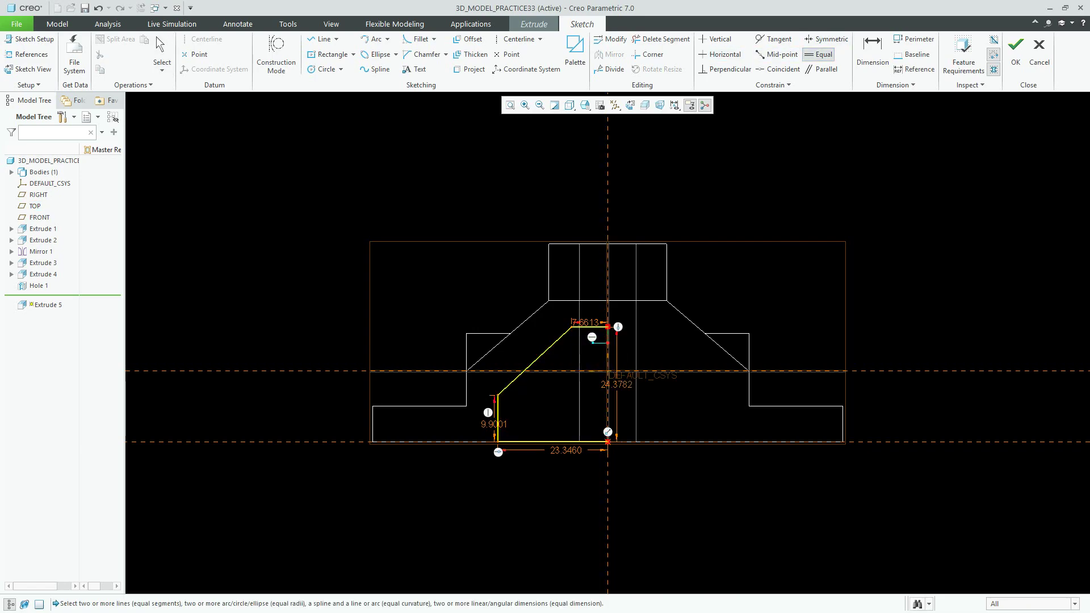
left_click(822, 69)
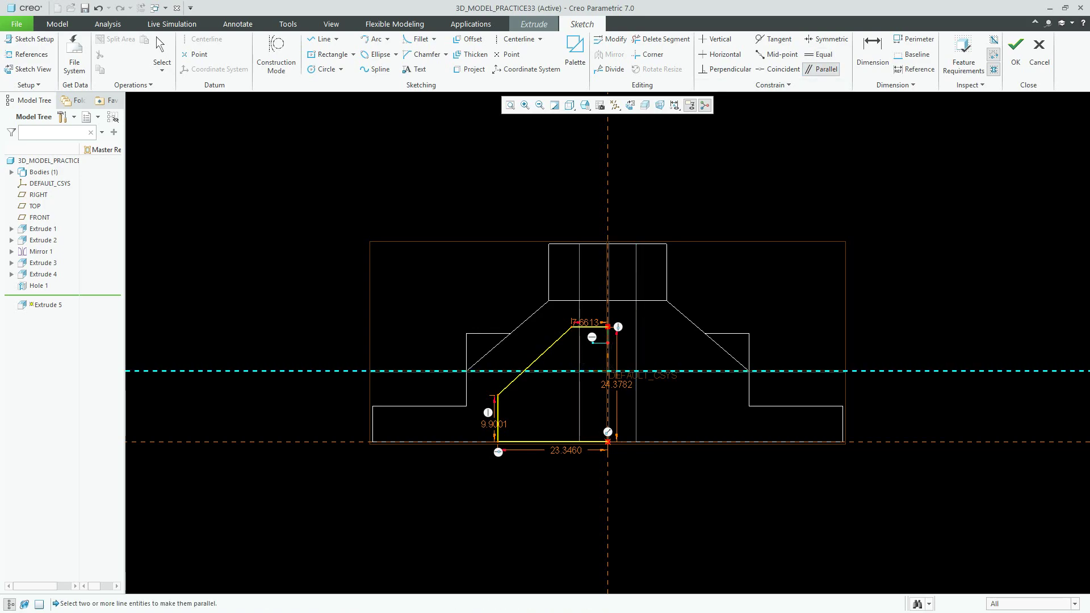
left_click(535, 360)
left_click(508, 336)
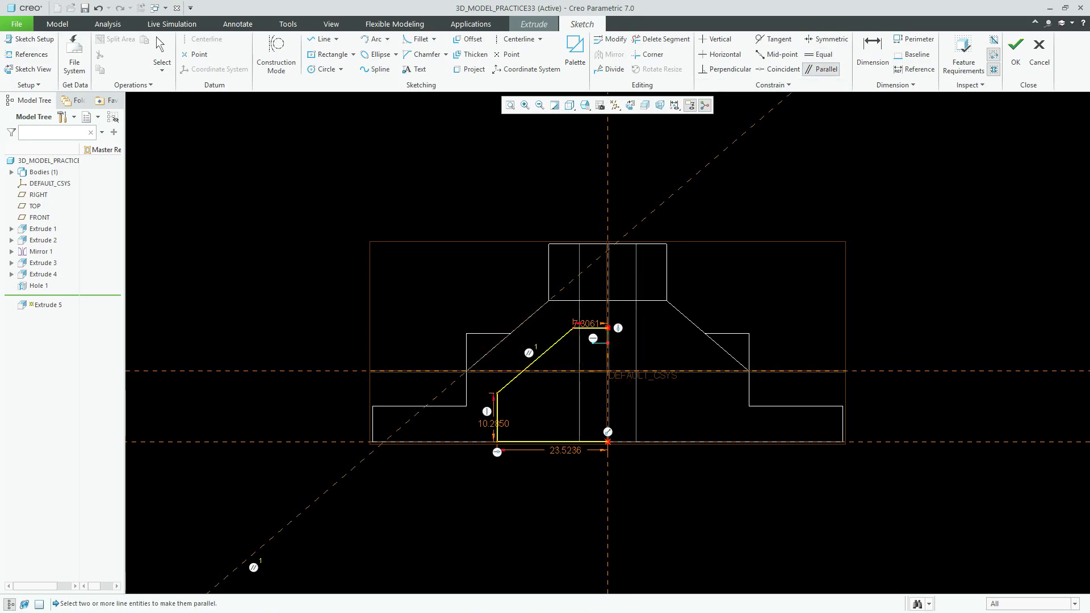
left_click(497, 418)
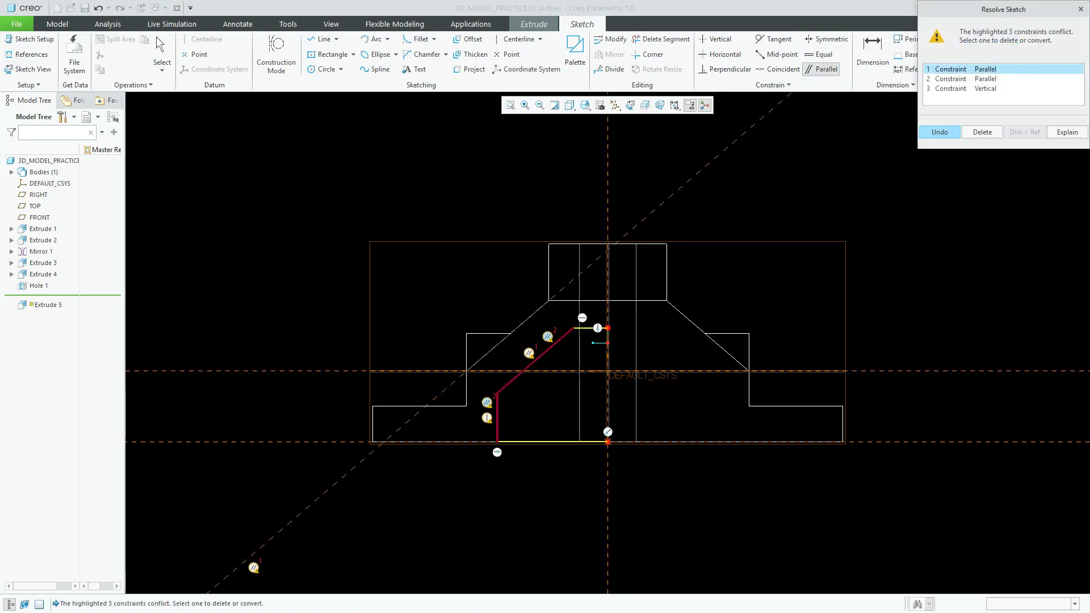
key("Return")
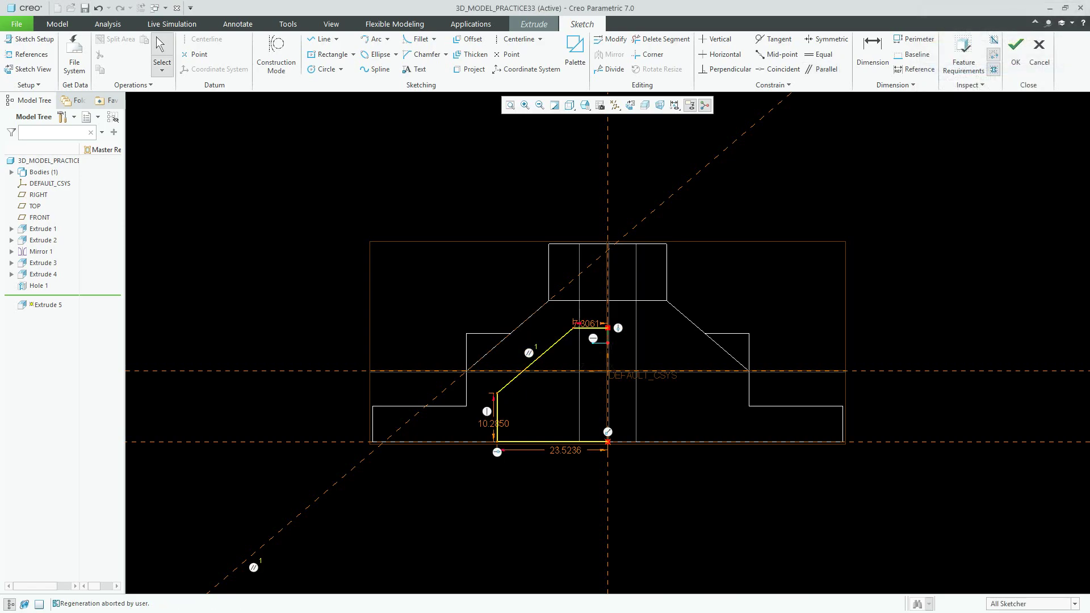
- Dimension the profile's outer vertical line 7 mm from the part's step wall and its diagonal 7 mm from the sloped edge
left_click(873, 54)
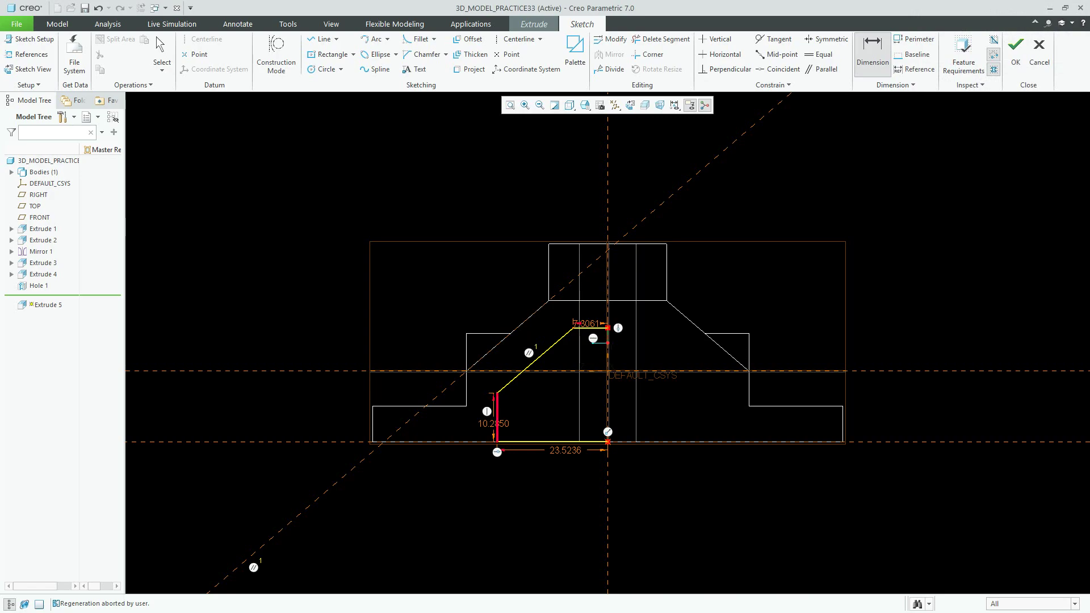
middle_click(482, 461)
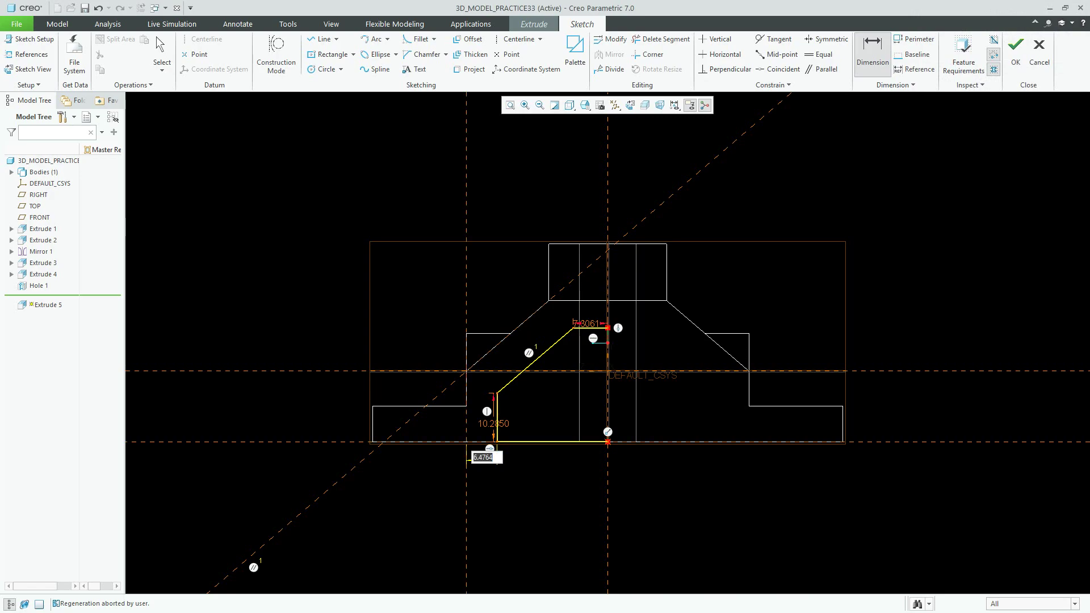
key("Return")
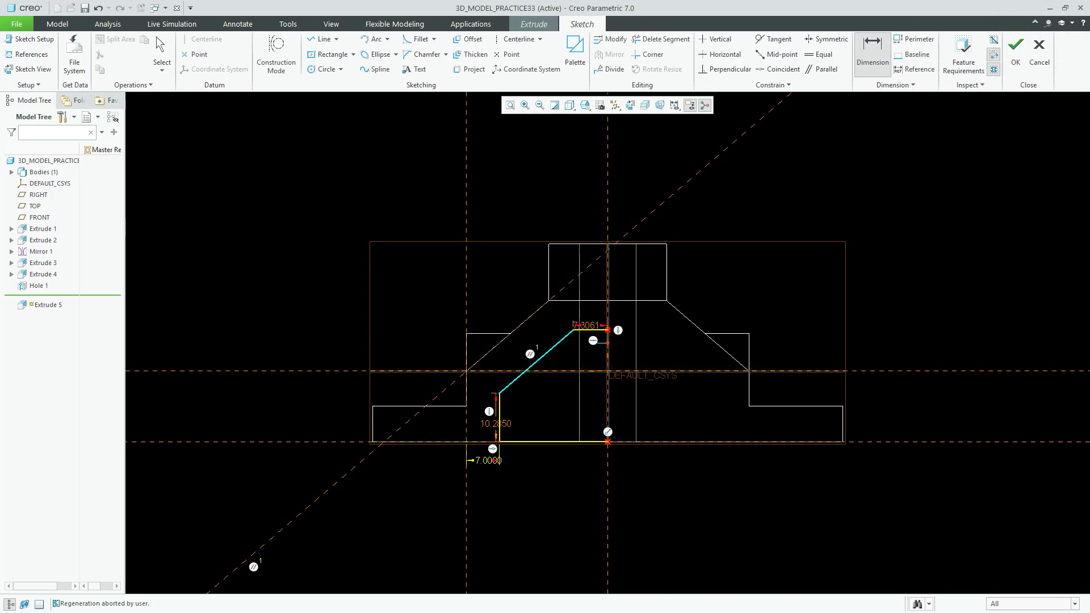
left_click(562, 339)
left_click(545, 312)
middle_click(553, 320)
type("7")
key("Return")
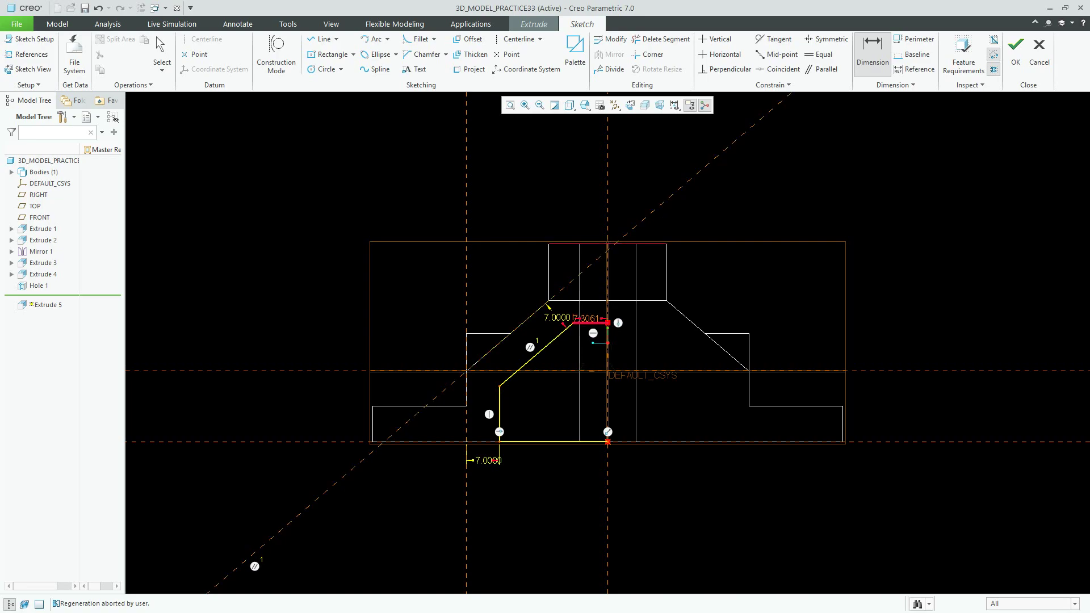
- Dimension the profile's flat top line 19 mm below the boss's top edge
middle_click(517, 269)
type("19")
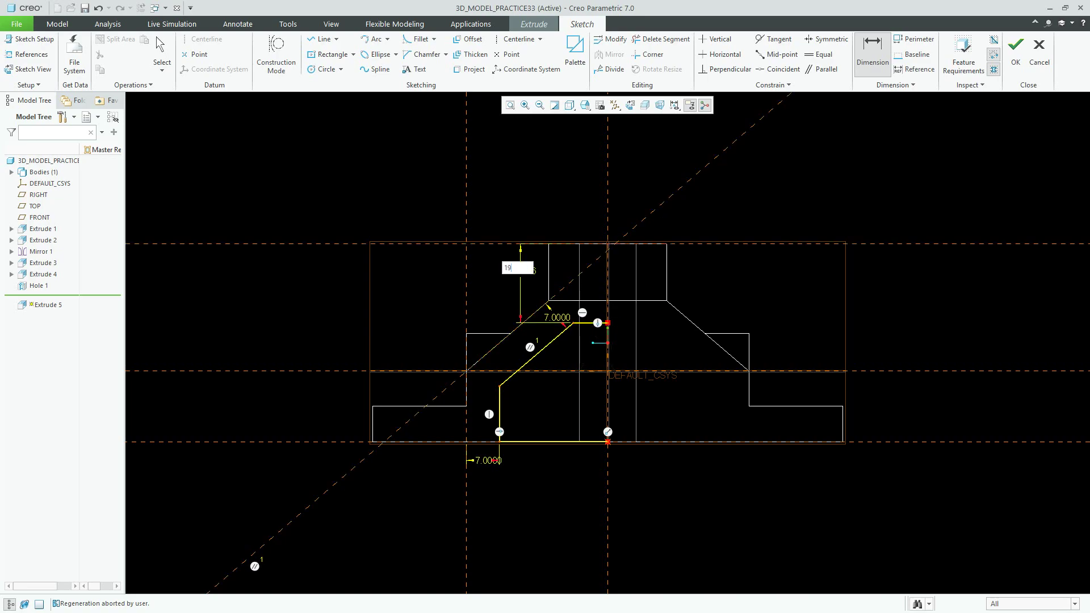
key("Return")
scroll(601, 290, "up", 2)
key("Escape")
scroll(612, 292, "down", 2)
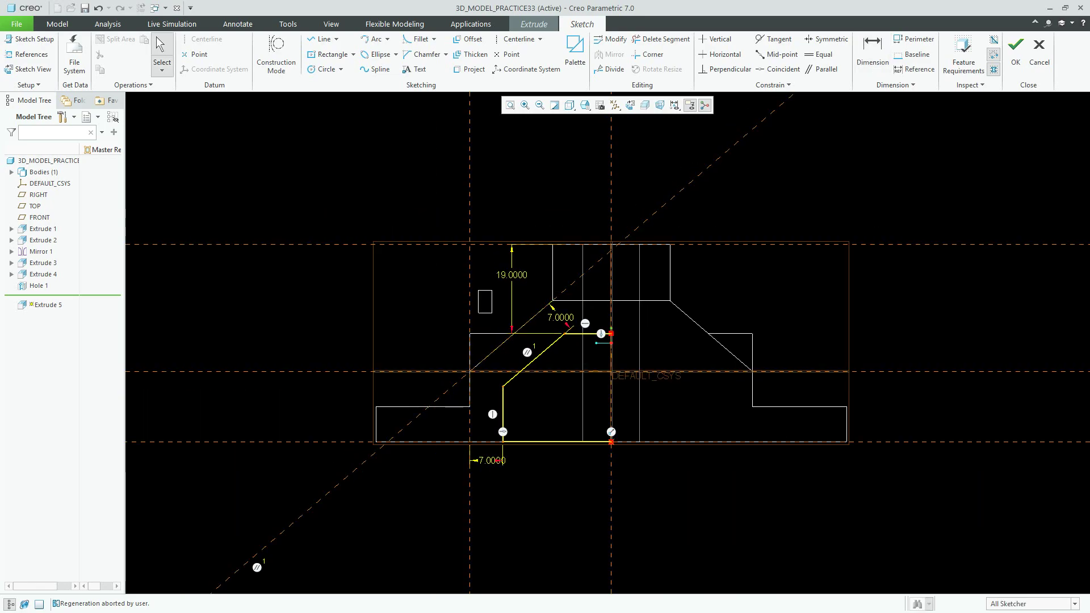
- Mirror the whole half profile about the vertical reference through the origin
key("ctrl+a")
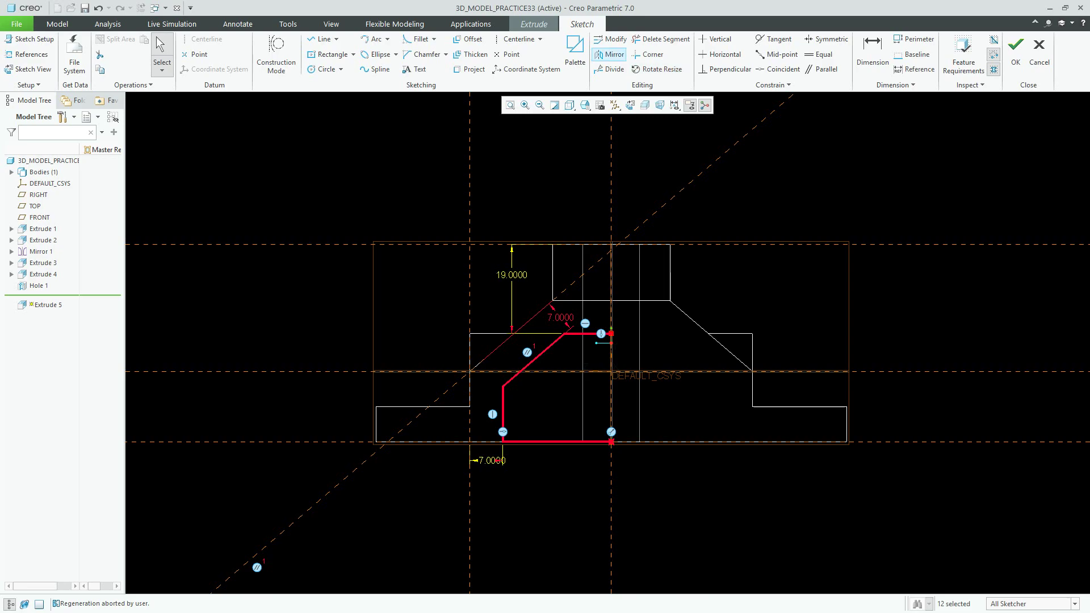
left_click(609, 54)
left_click(611, 193)
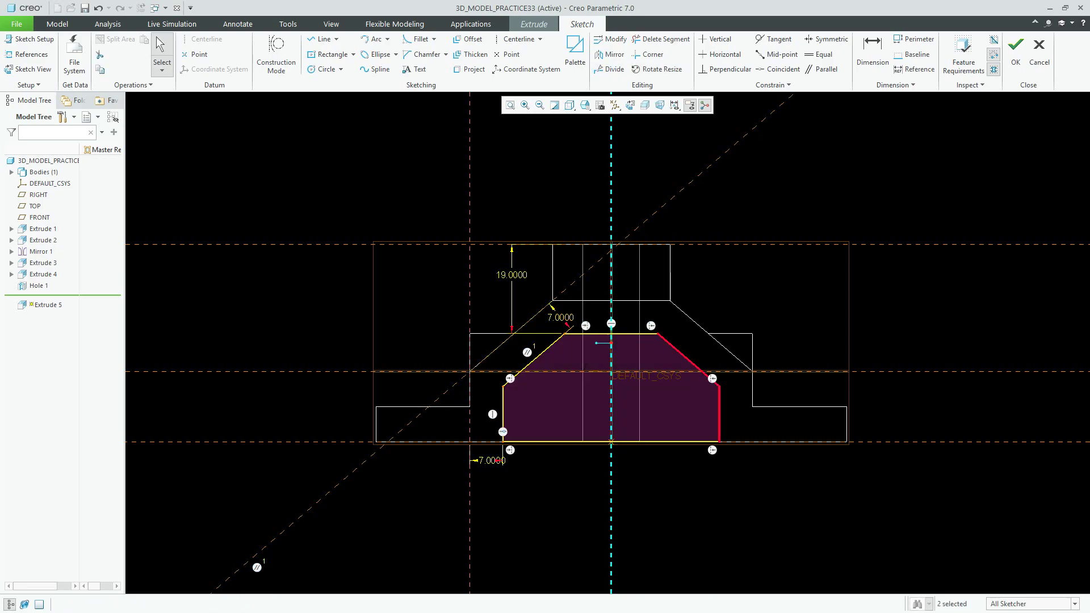
- Finish the profile sketch and display the model in standard orientation with Shading With Edges
left_click(1016, 54)
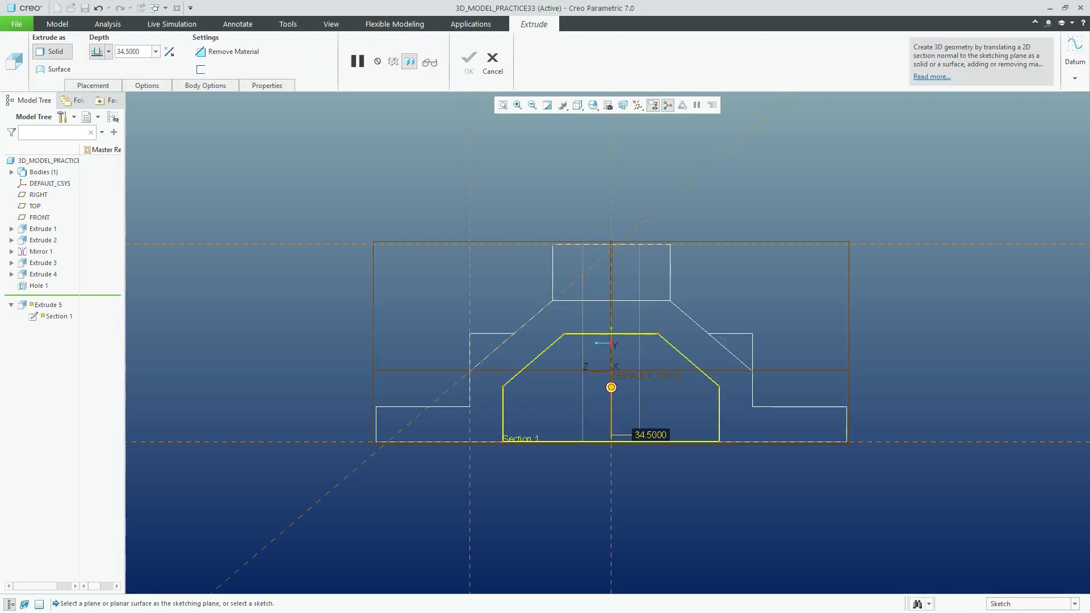
left_click(593, 105)
left_click(624, 114)
key("ctrl+2")
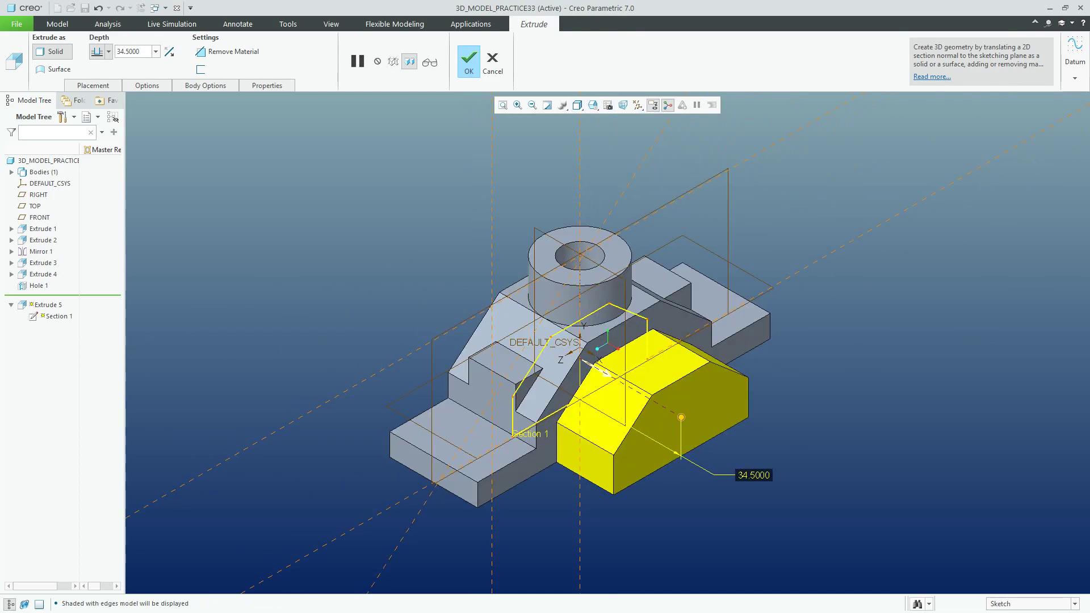
left_click(577, 105)
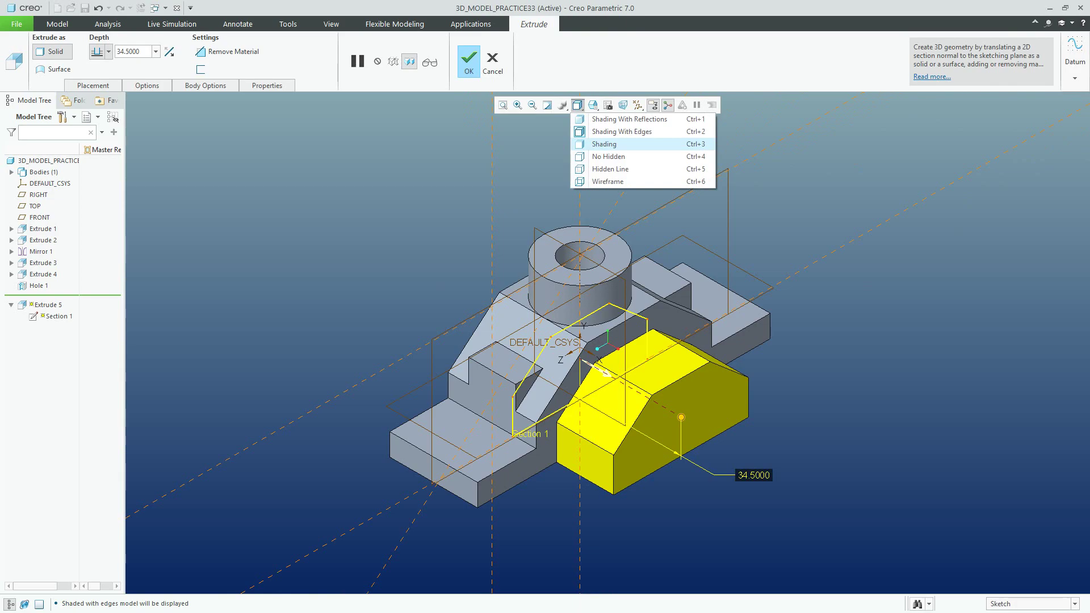
left_click(603, 132)
- Extrude the profile as a material-removing cut, symmetric about the sketch plane with a 16 mm depth
left_click(109, 52)
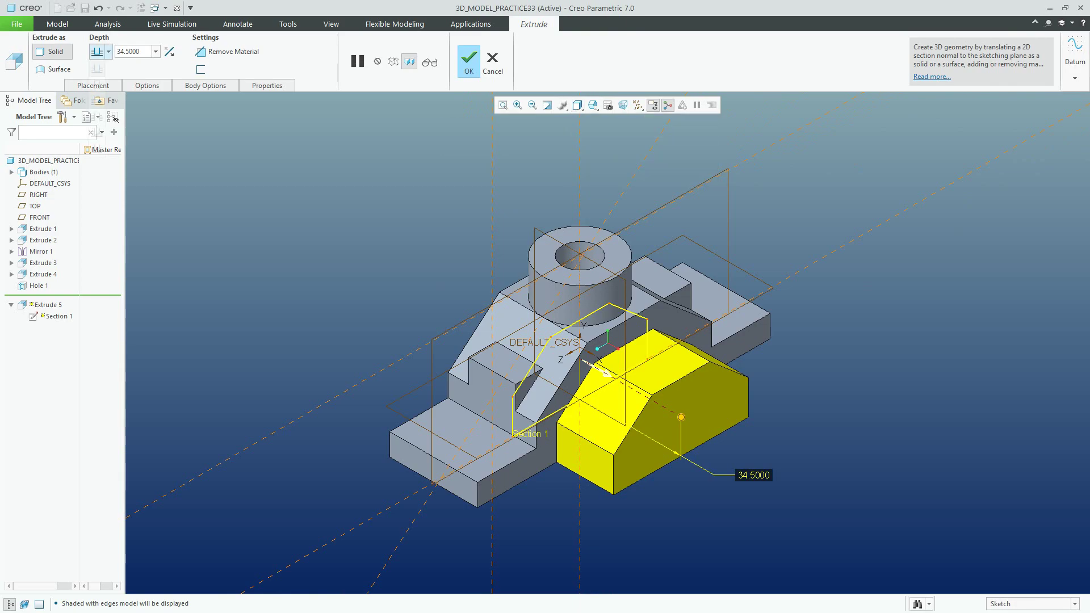
left_click(97, 86)
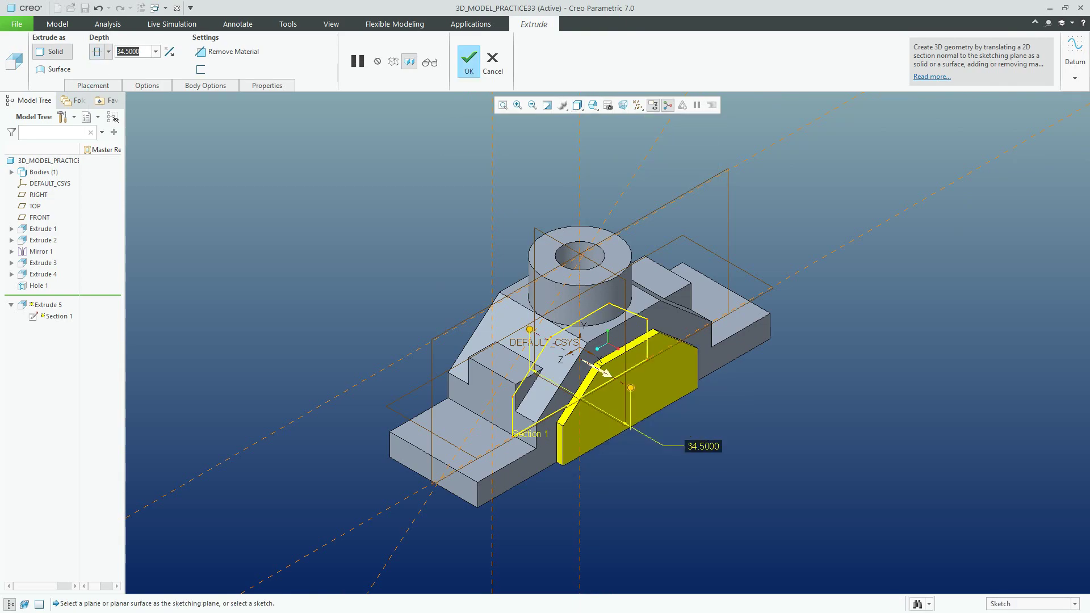
type("16")
key("Return")
left_click(228, 52)
middle_click_drag(619, 398, 579, 261)
middle_click_drag(604, 372, 607, 353)
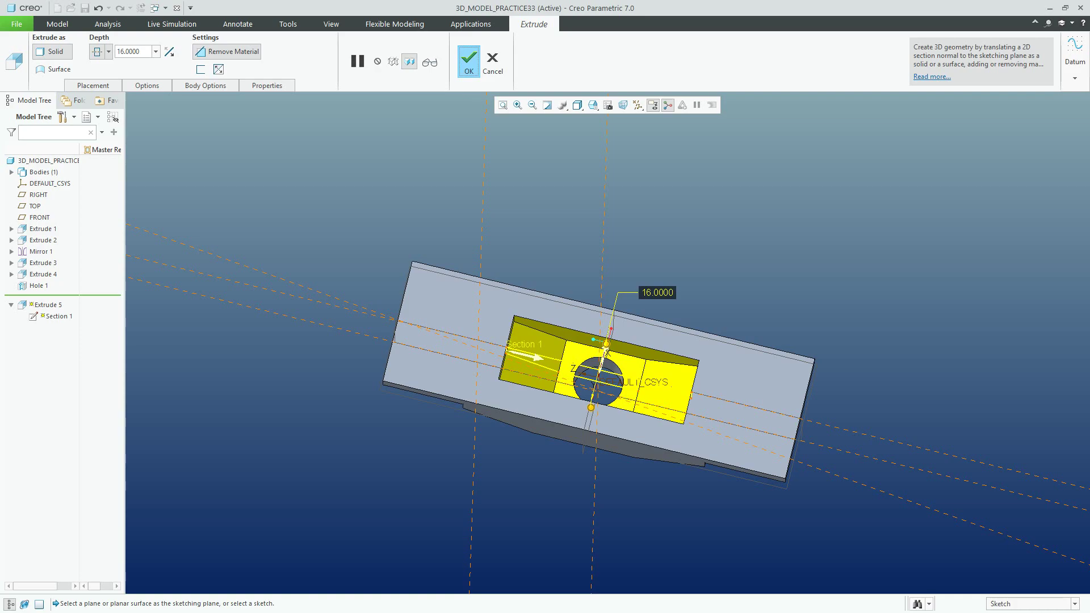
left_click(469, 62)
key("ctrl+d")
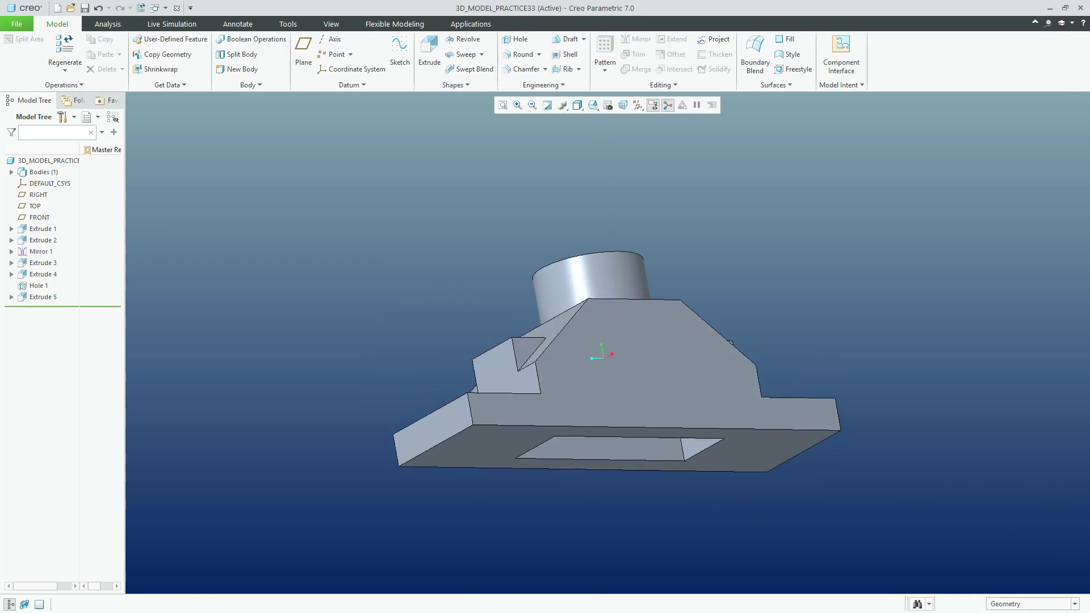
- Start an extrude sketch on the top face of the low end step and add the RIGHT datum plane as a reference
left_click(489, 449)
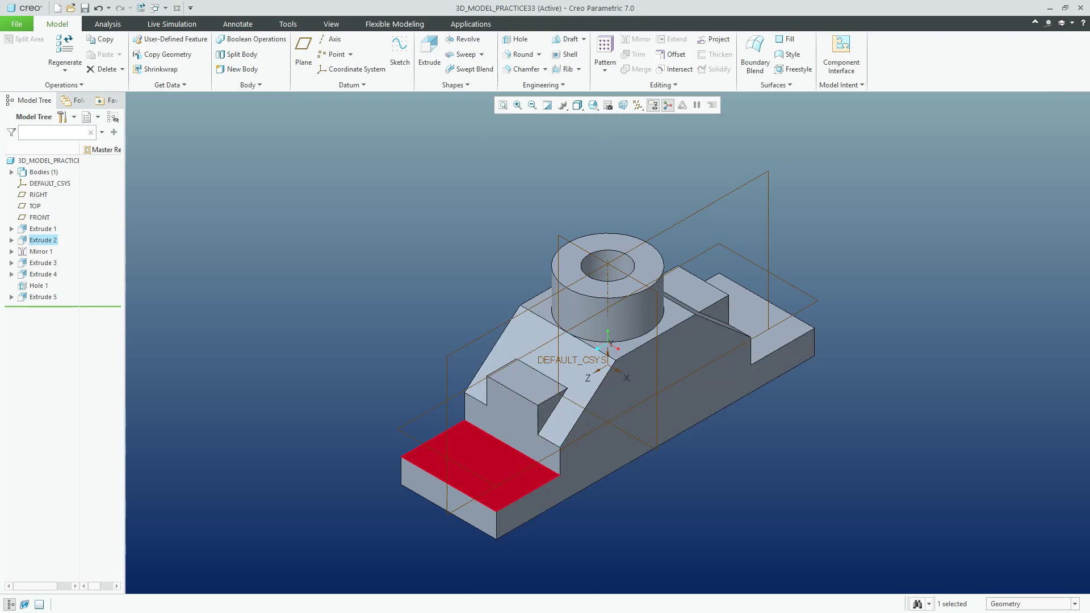
key("Escape")
left_click(430, 54)
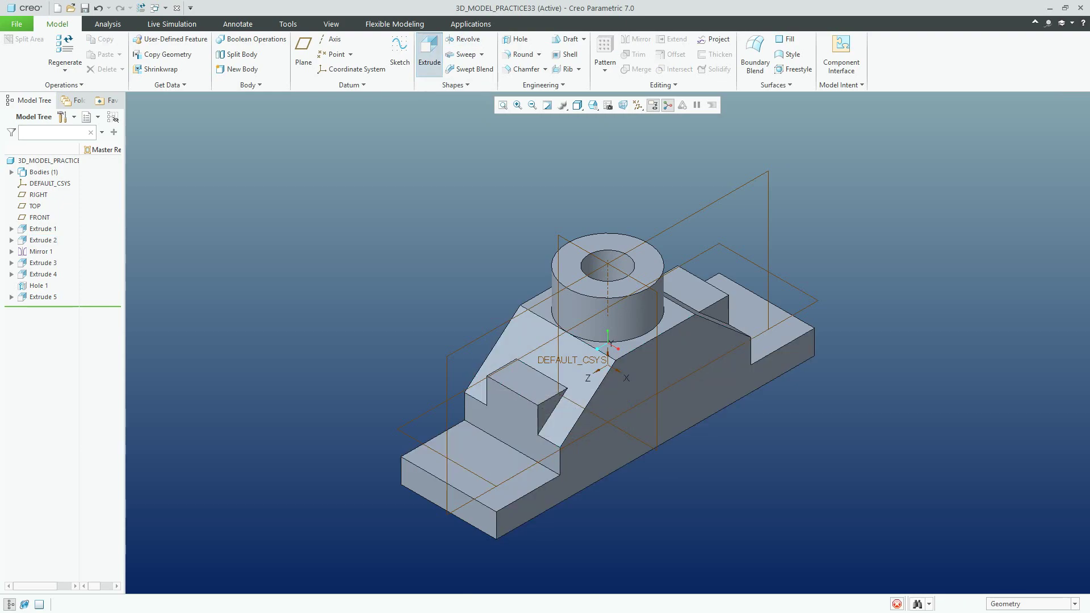
left_click(489, 460)
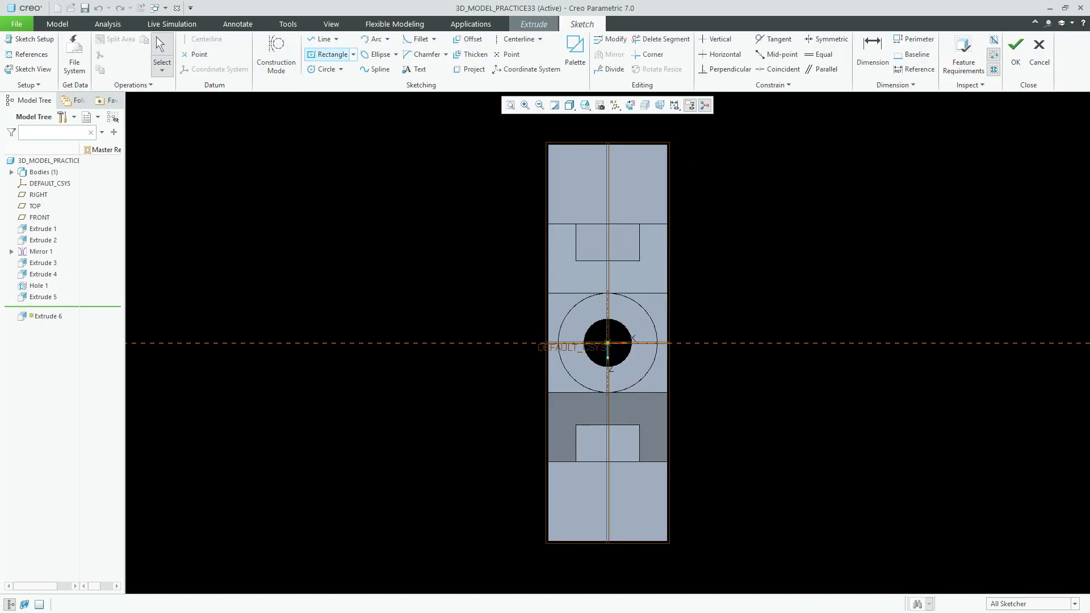
left_click(330, 54)
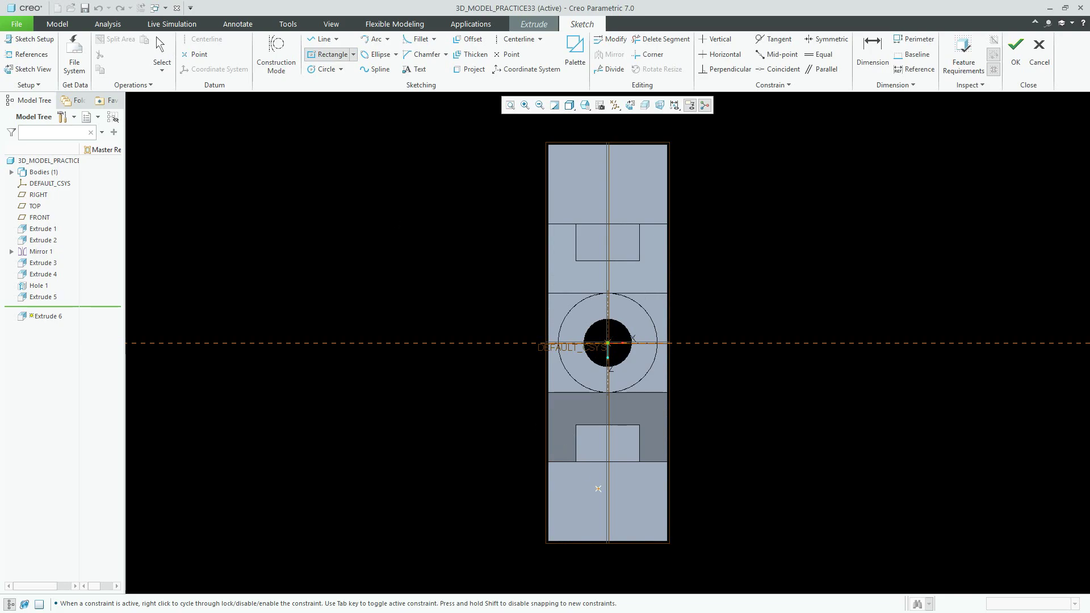
left_click(324, 69)
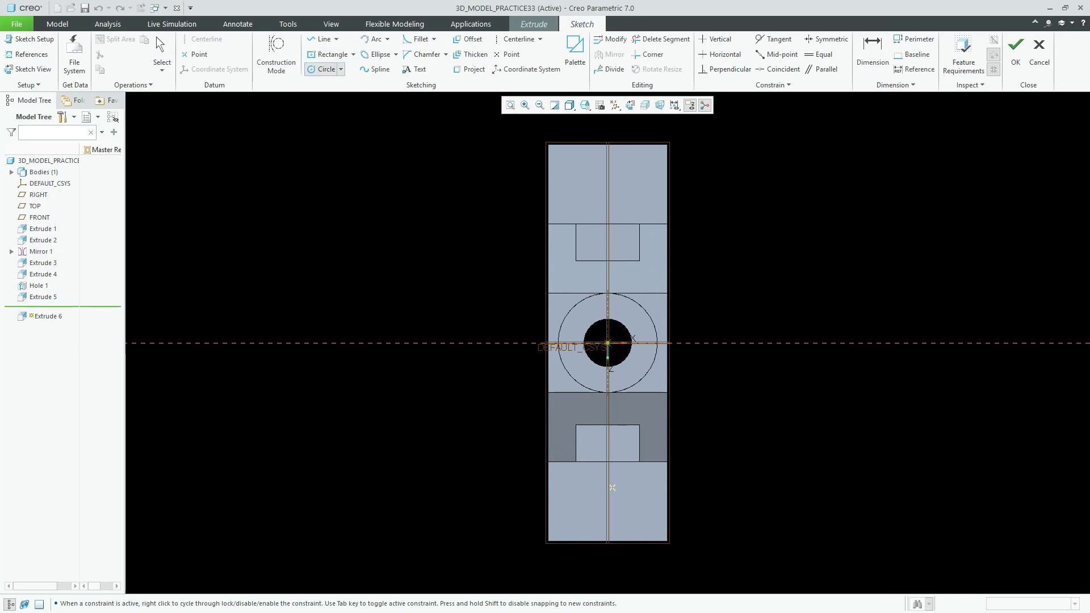
left_click(27, 54)
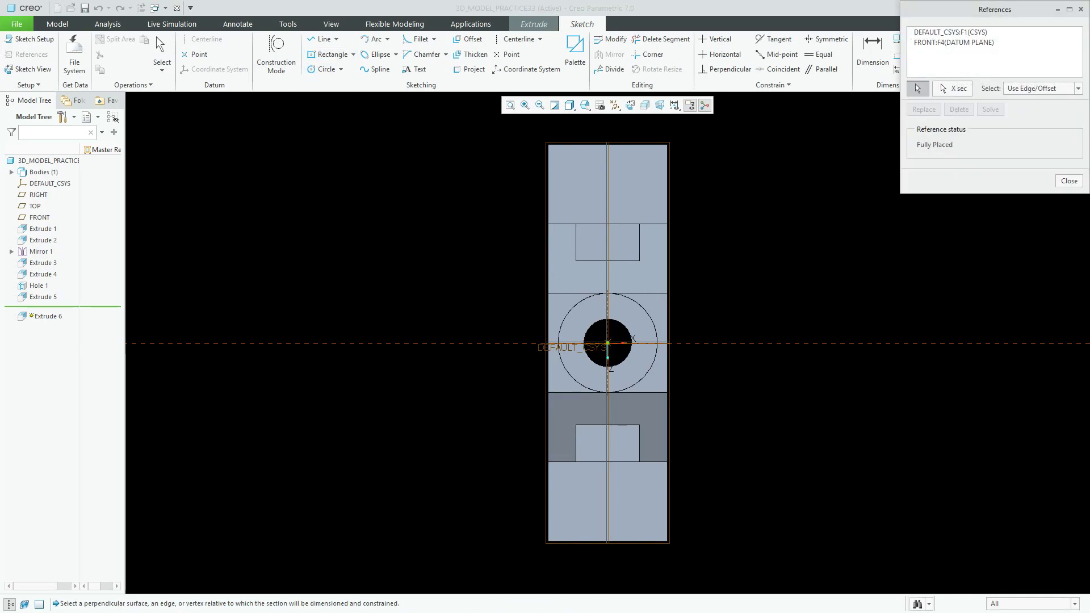
left_click(38, 195)
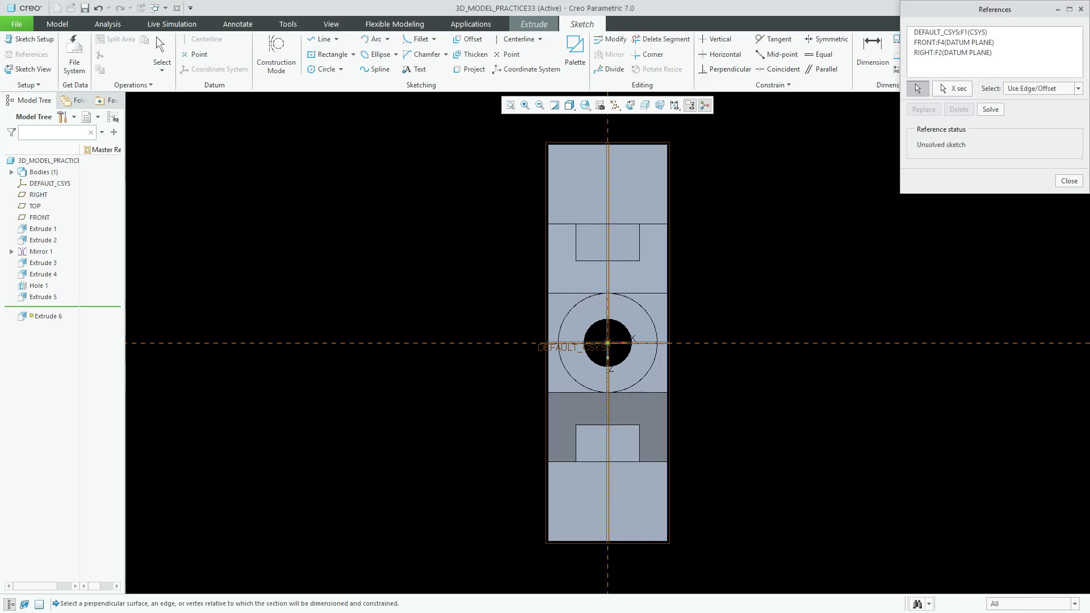
left_click(1069, 181)
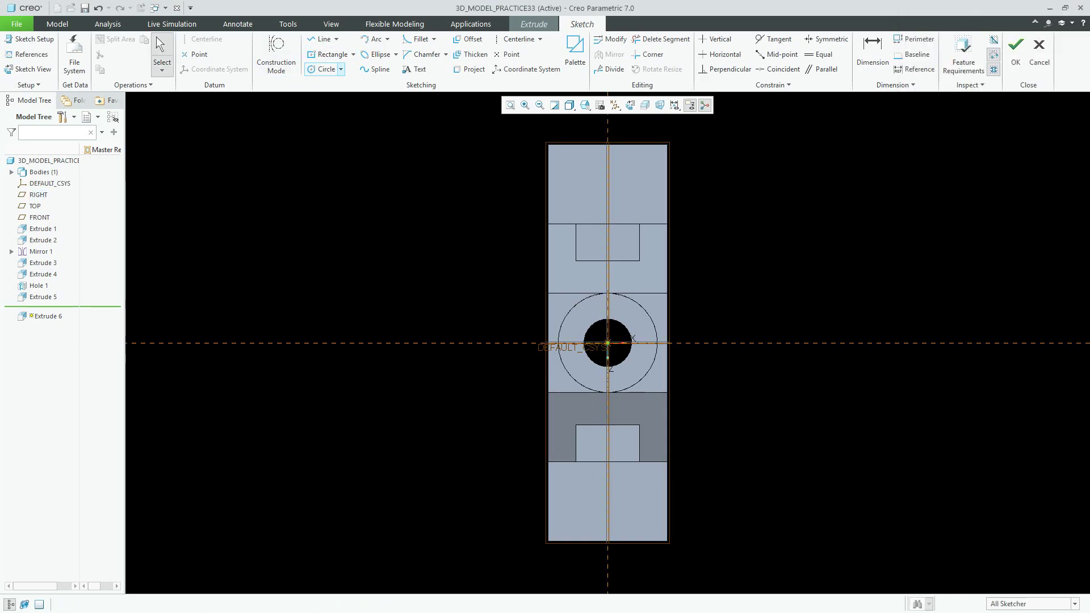
- Sketch a circle about 30.2 mm in diameter, centred on the vertical reference and tangent to the block's end edge
left_click(341, 68)
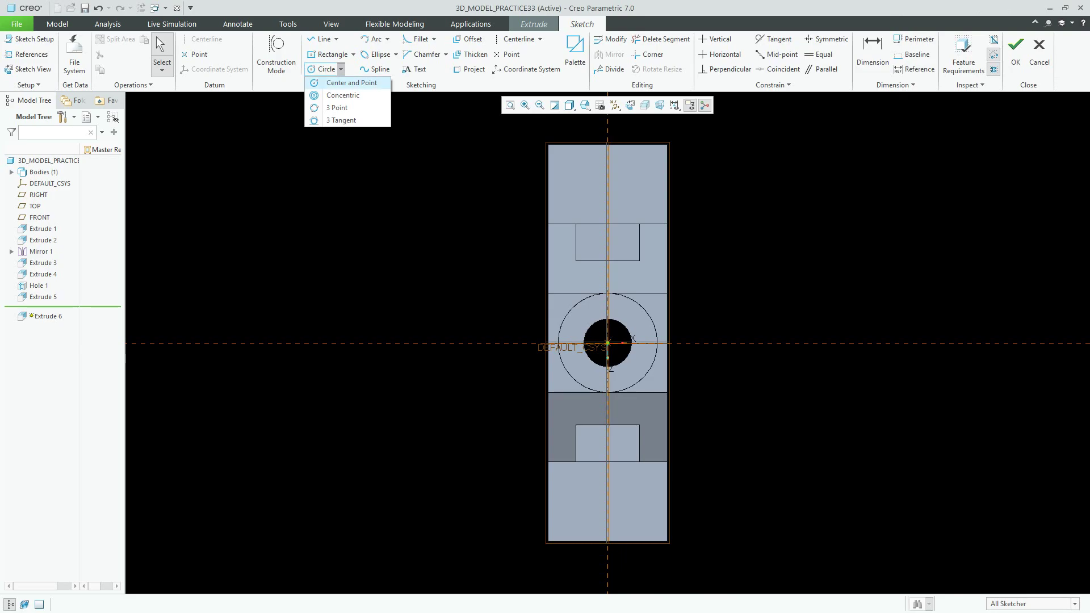
left_click(351, 83)
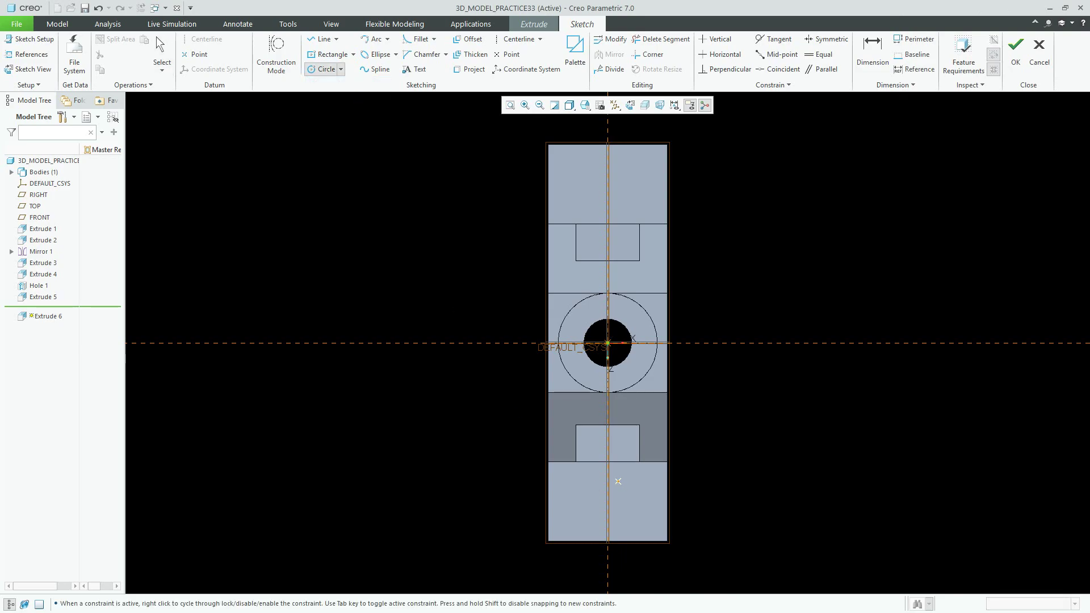
left_click(608, 482)
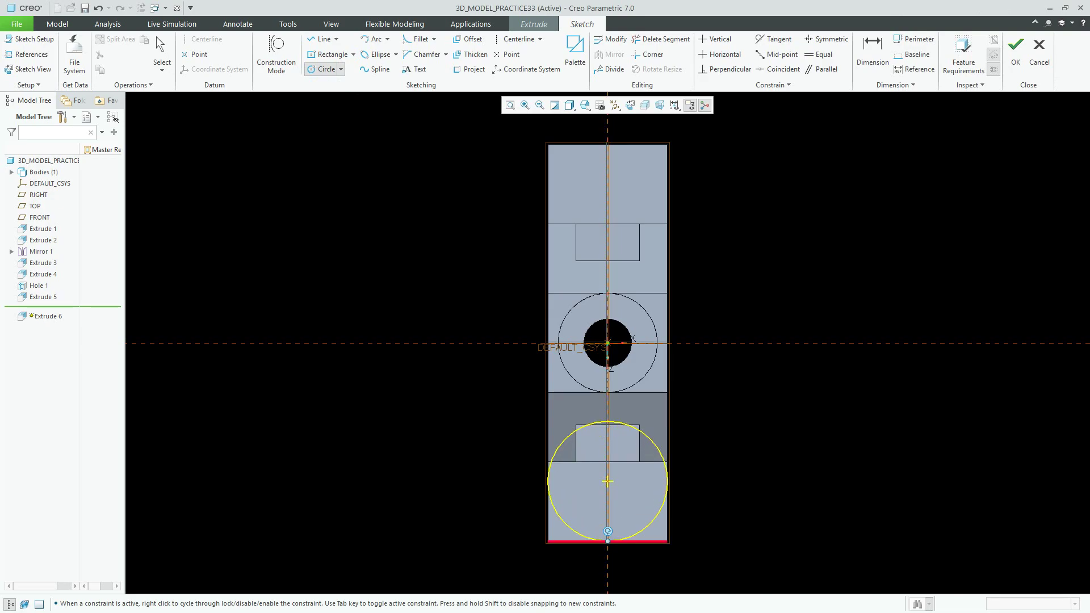
left_click(607, 539)
middle_click(746, 448)
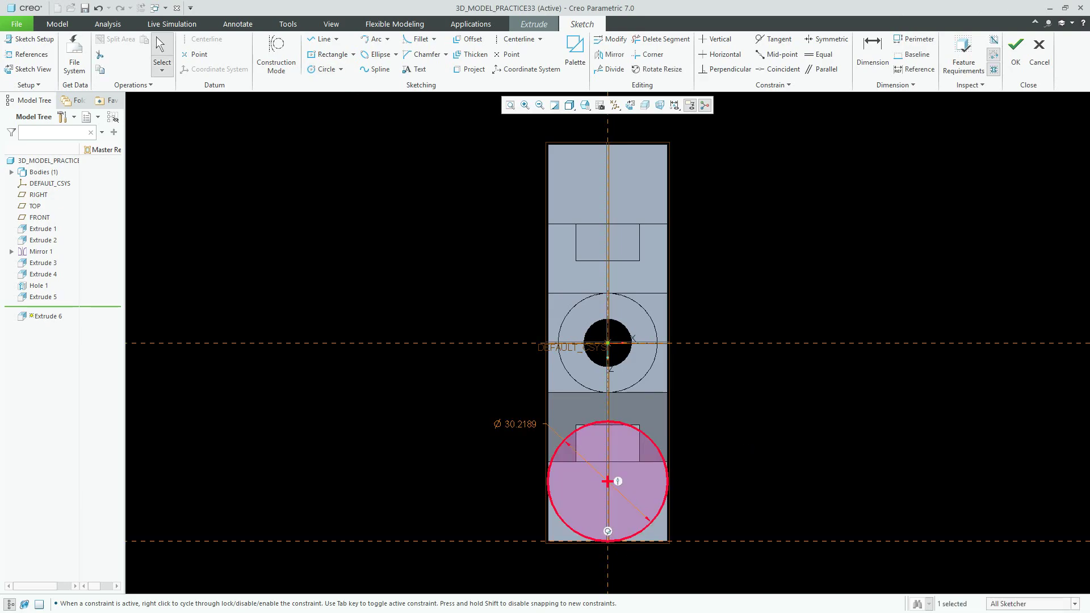
- Set the circle's diameter to 30 mm
double_click(515, 424)
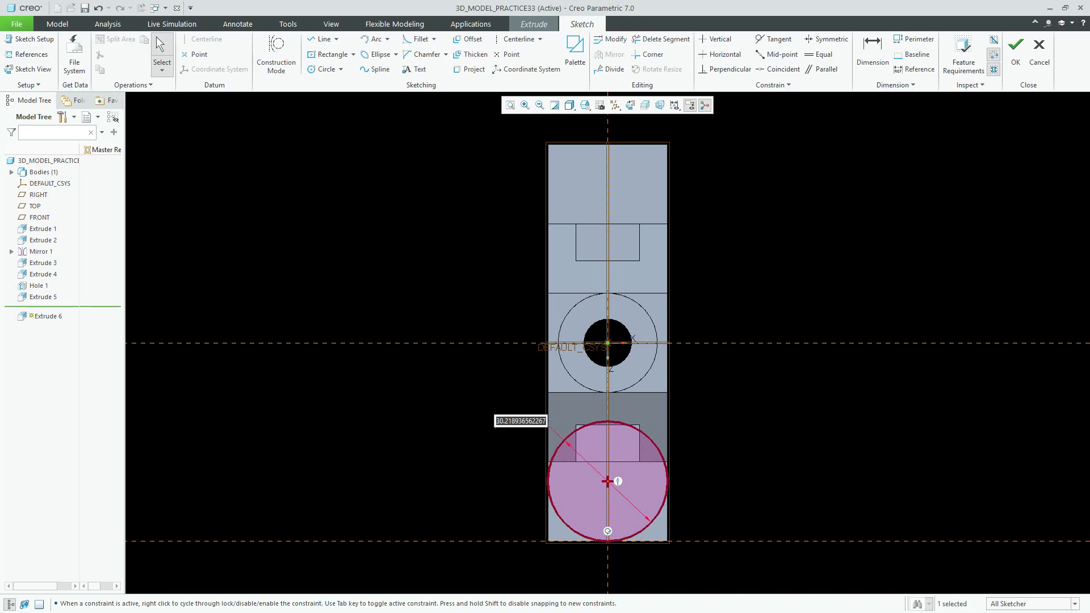
type("30")
key("Return")
- Set the circle's diameter to 60 mm
double_click(511, 424)
type("60")
key("Return")
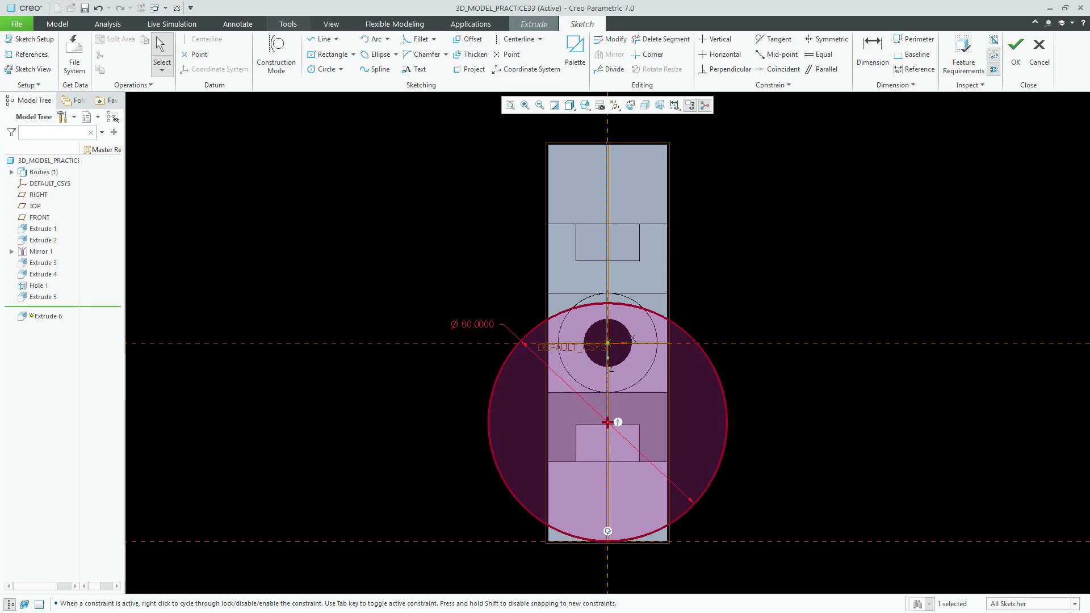
- Draw connected lines from the circle along the block's side edge to the corner, then along the end edge to the tangent point
left_click(321, 38)
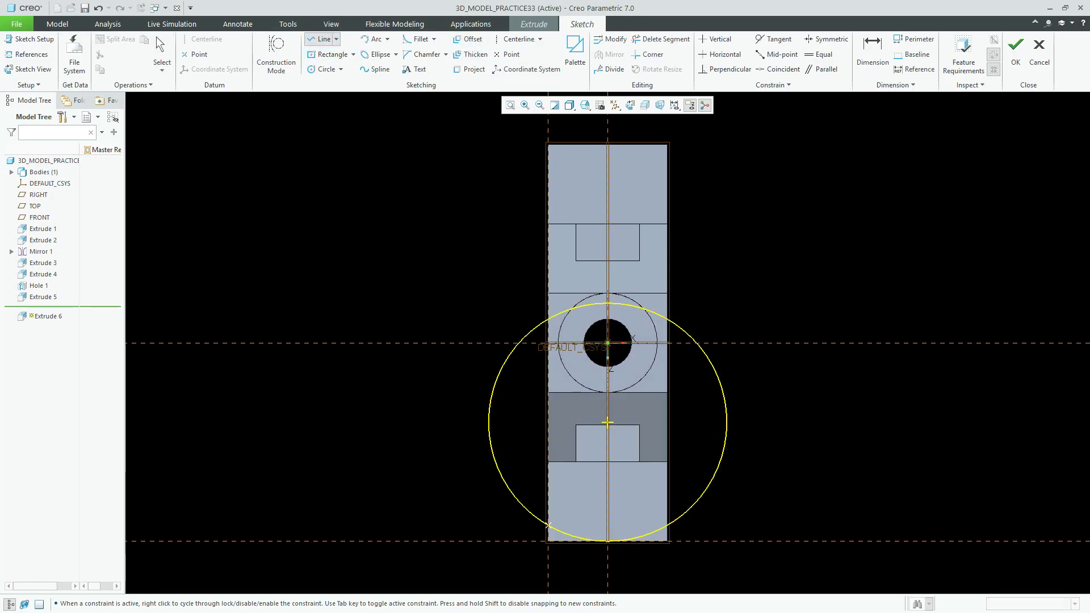
left_click(547, 541)
left_click(608, 542)
middle_click(607, 541)
middle_click(608, 495)
middle_click(608, 495)
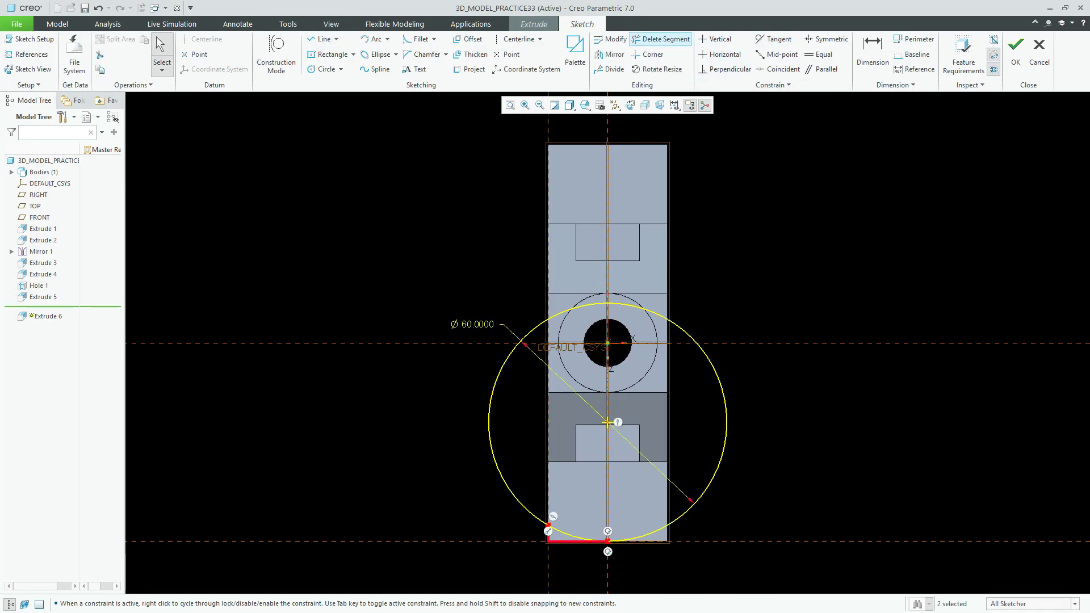
- Trim away the circle except for the short arc that closes the corner profile
left_click(662, 39)
left_click(724, 449)
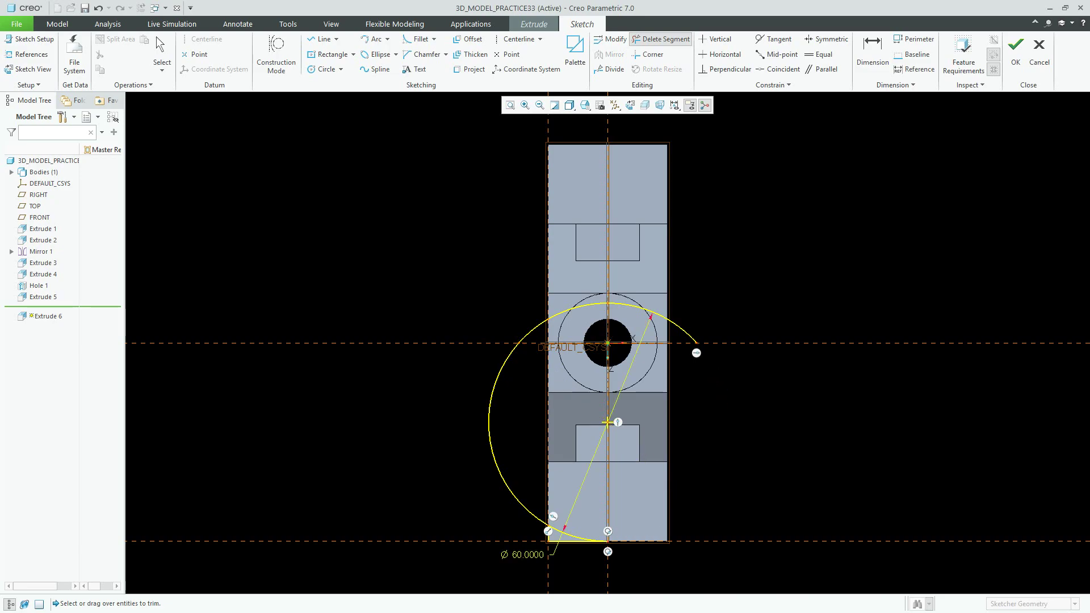
left_click(490, 438)
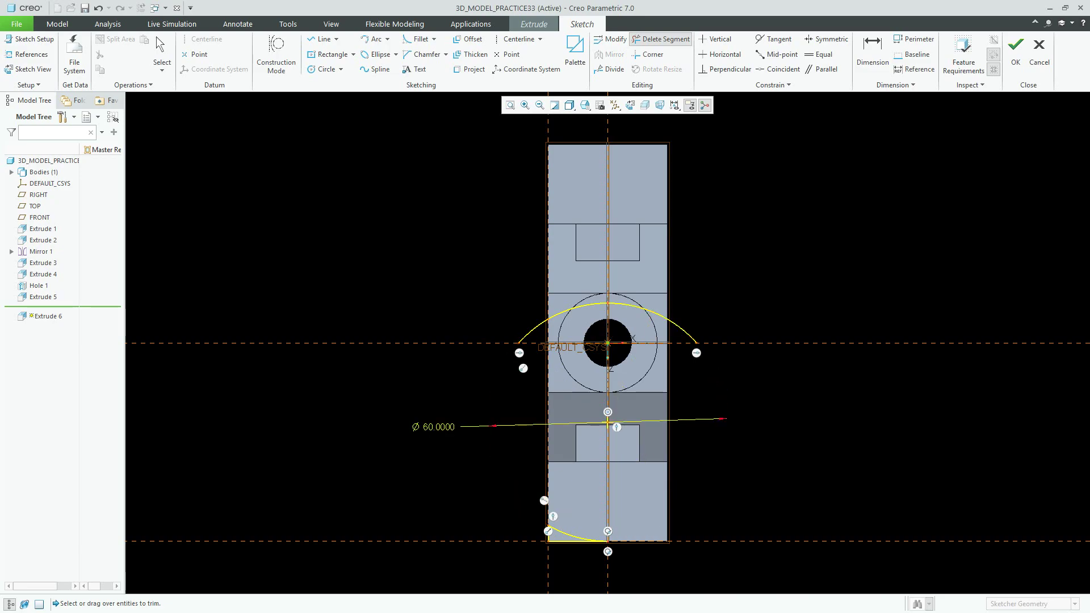
left_click(659, 315)
left_click(580, 307)
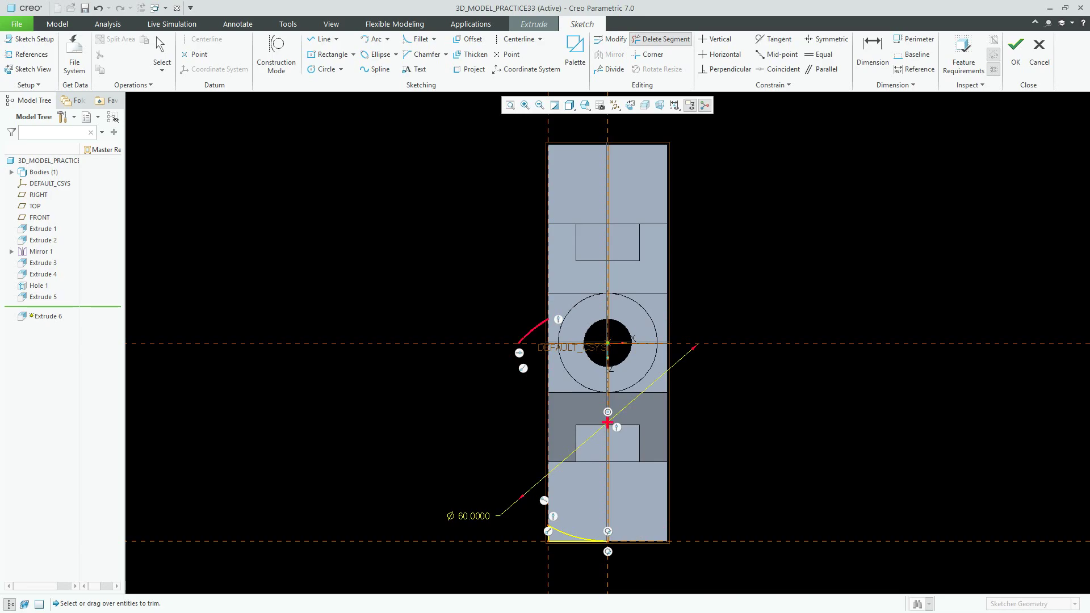
left_click(532, 330)
middle_click(532, 330)
scroll(536, 575, "down", 2)
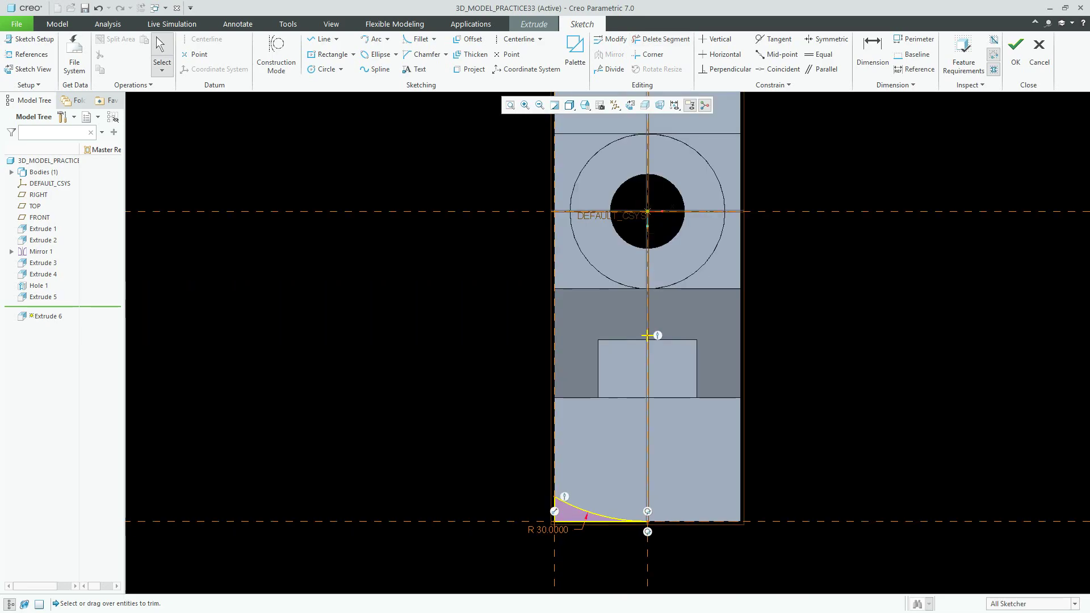
- Add a radius dimension to the corner arc
left_click(876, 53)
left_click(563, 502)
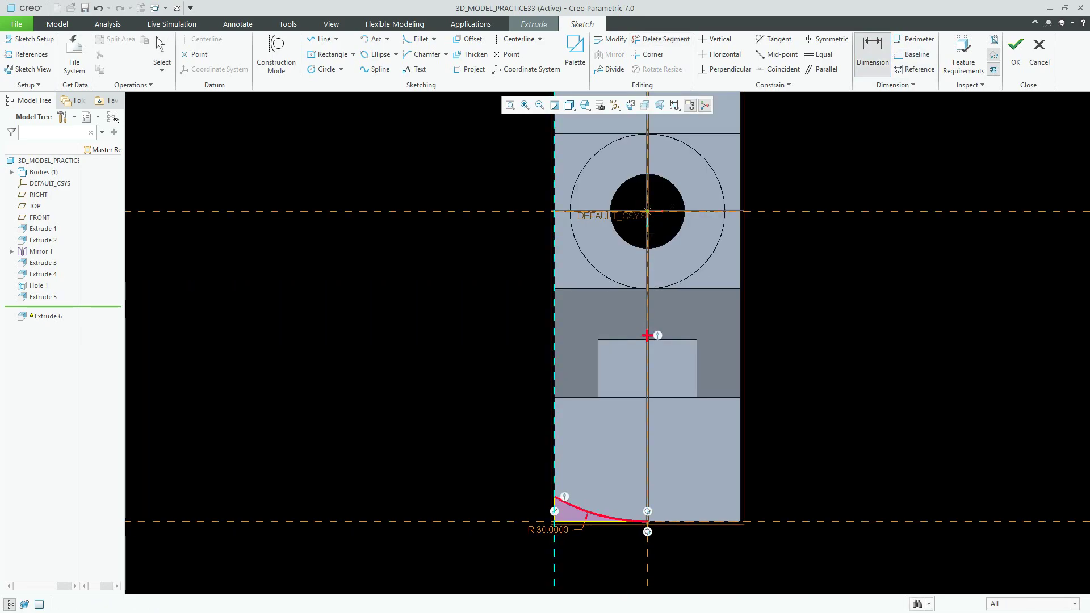
middle_click(504, 559)
middle_click(504, 559)
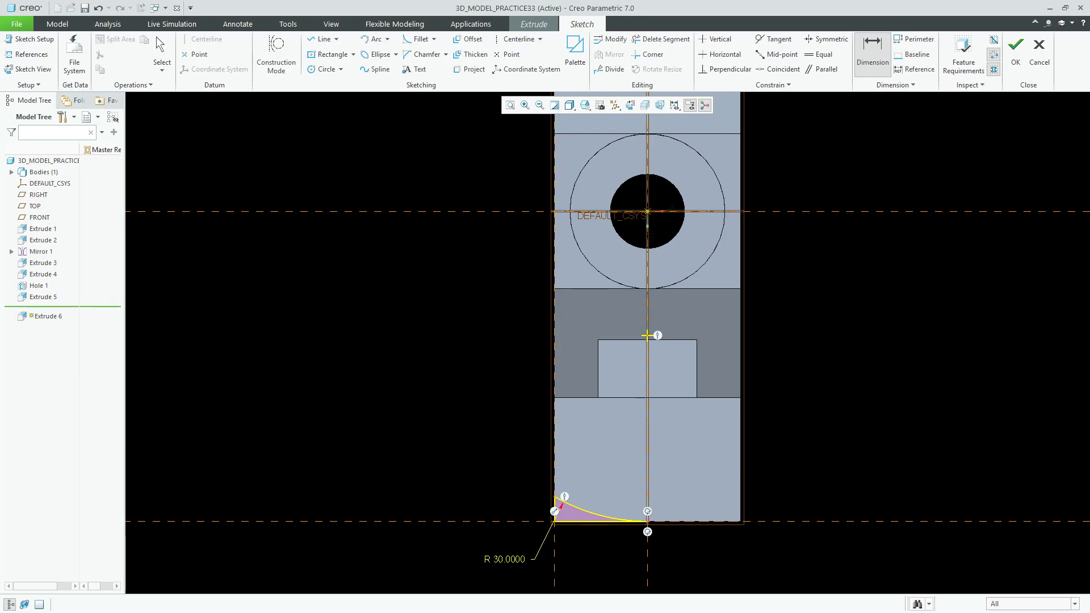
middle_click(504, 559)
- Mirror the whole corner profile about the horizontal reference through the origin to the block's opposite end
key("ctrl+a")
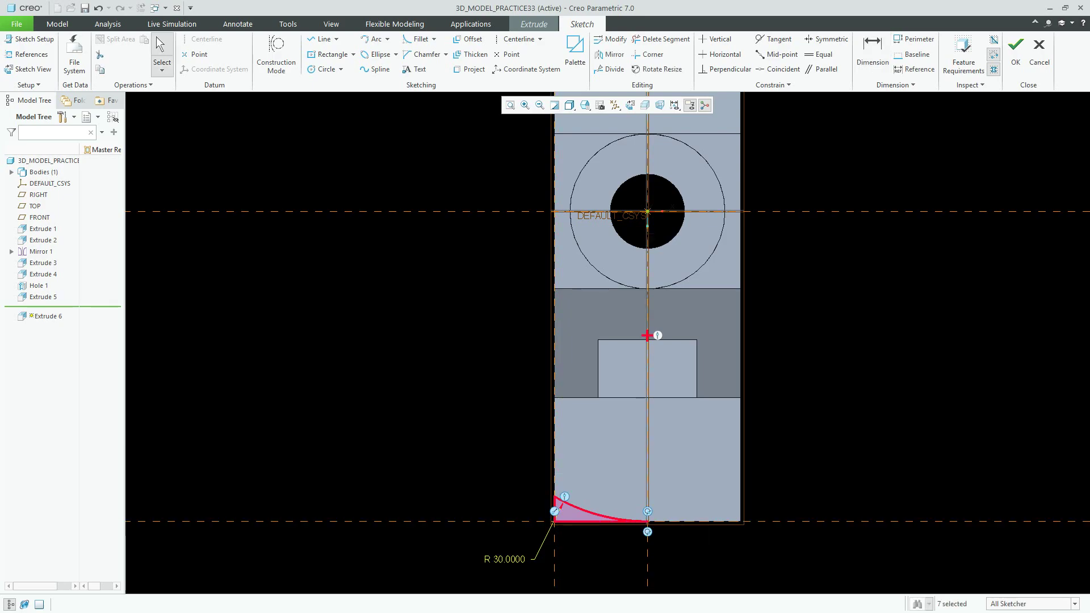
left_click(610, 54)
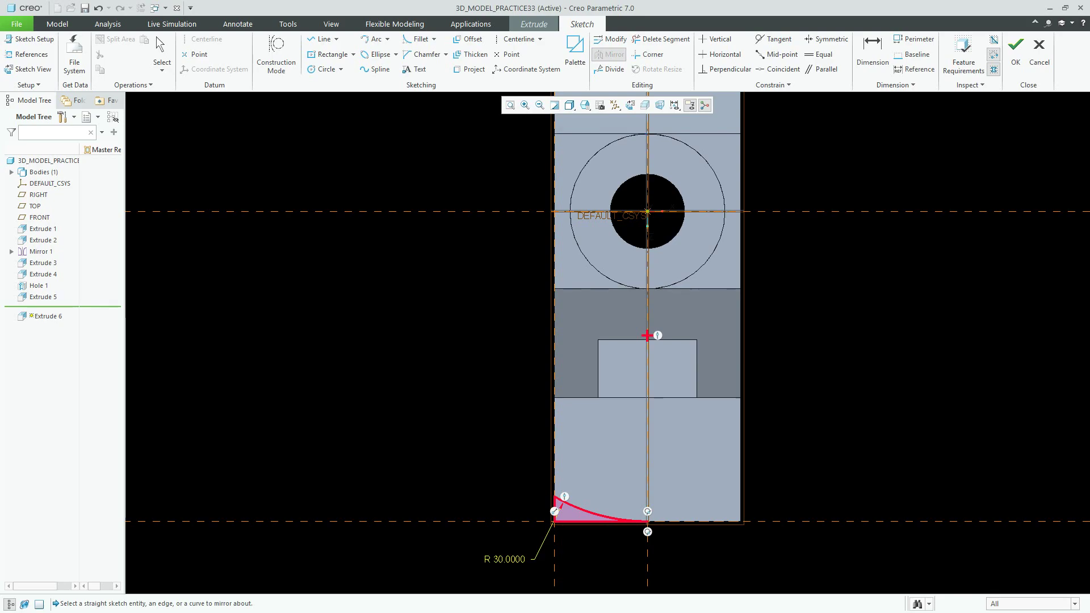
left_click(525, 211)
scroll(525, 339, "up", 3)
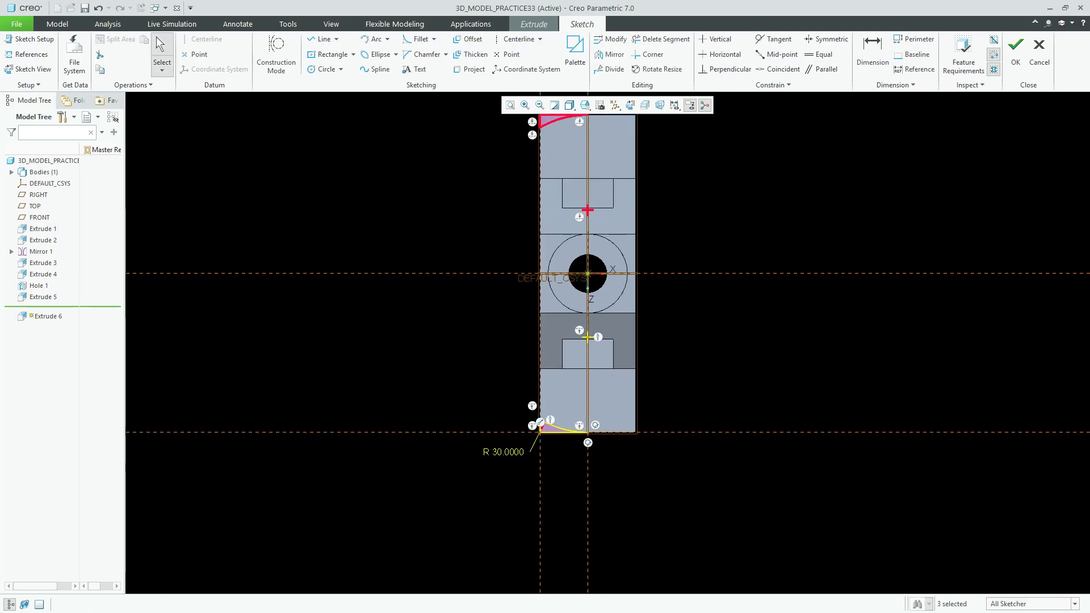
- Extrude both corner profiles as a material-removing cut 57.5 mm deep, with the direction flipped into the block
left_click(1015, 54)
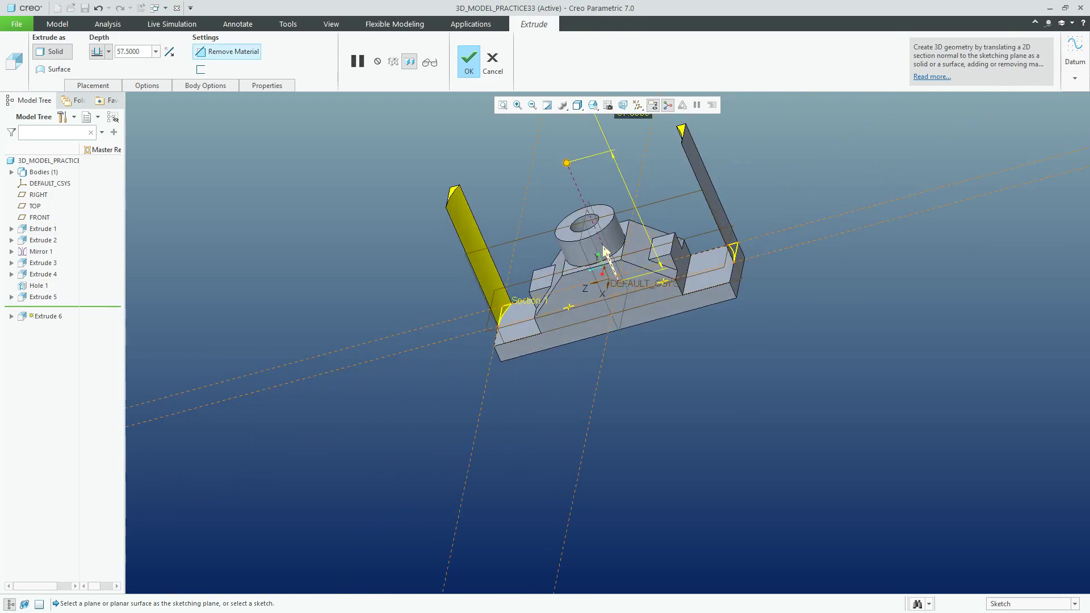
left_click(227, 52)
left_click(170, 52)
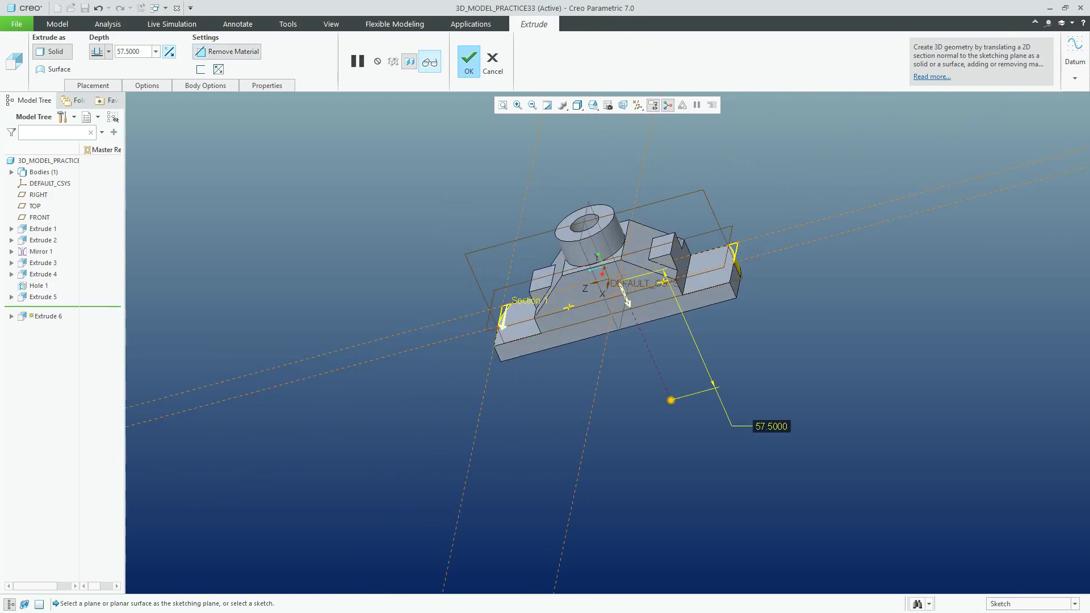
left_click(469, 61)
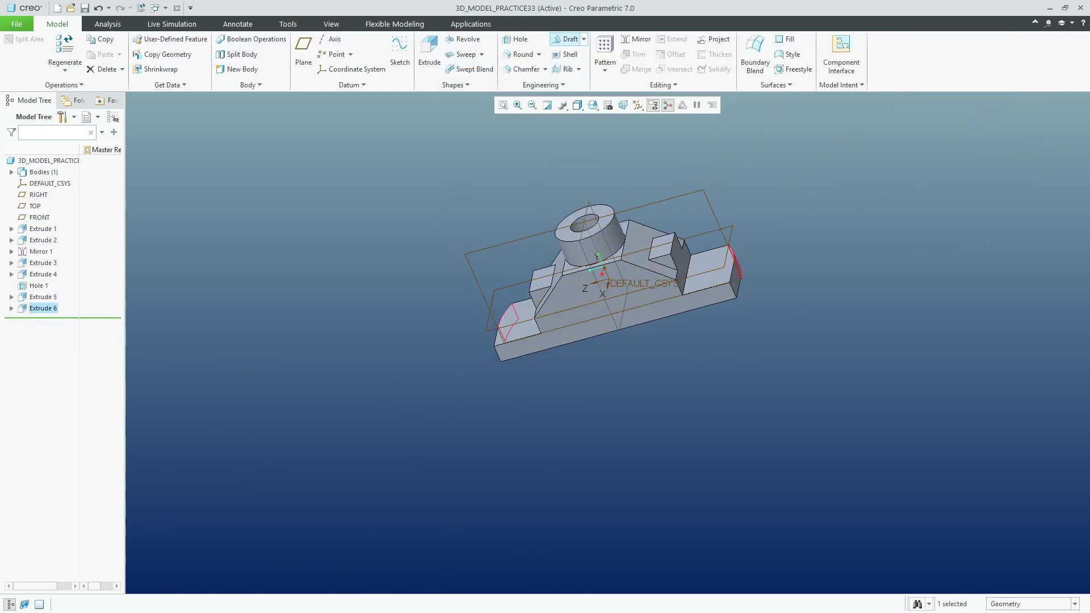
- Mirror the corner-rounding cut about the lengthwise RIGHT datum plane to the opposite side of the part
left_click(636, 39)
left_click(662, 201)
middle_click(661, 201)
key("ctrl+d")
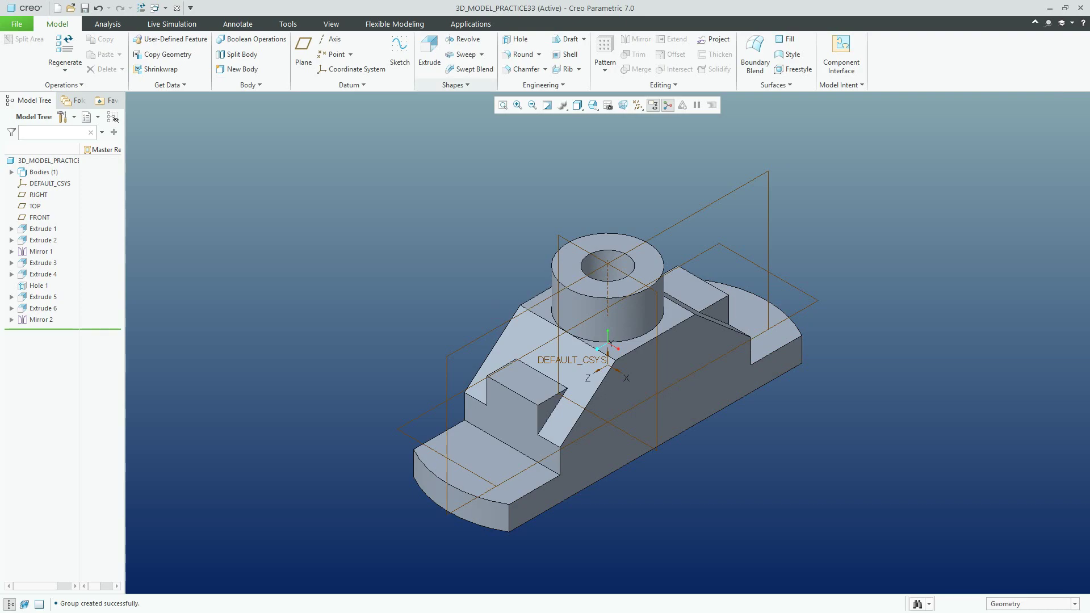
- Place a simple 8 mm diameter hole with through-all depth on the upper face of the front rounded end step
left_click(517, 39)
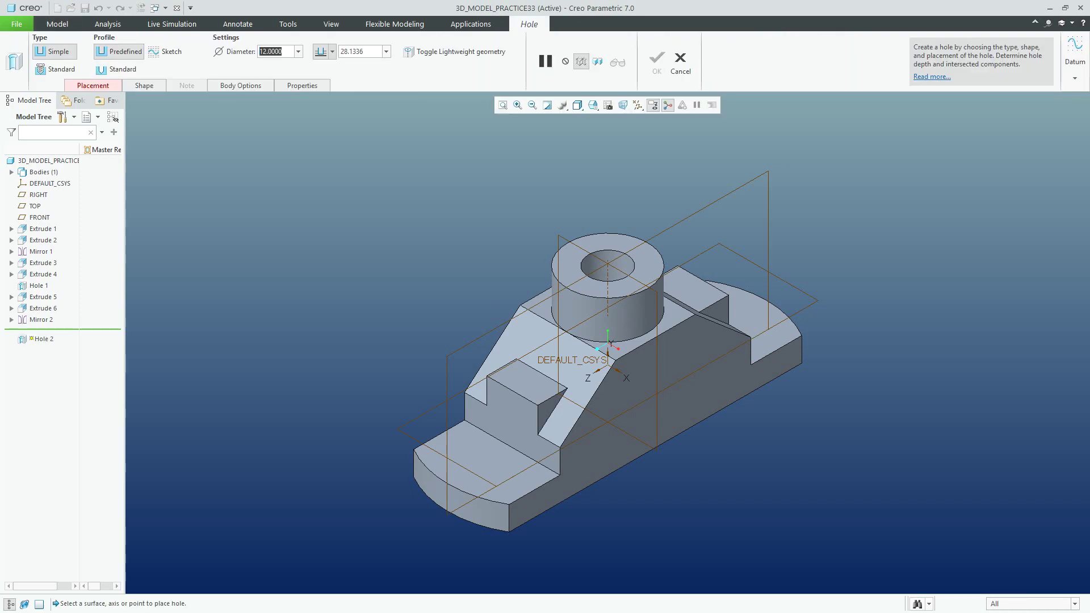
type("8")
key("Return")
left_click(332, 51)
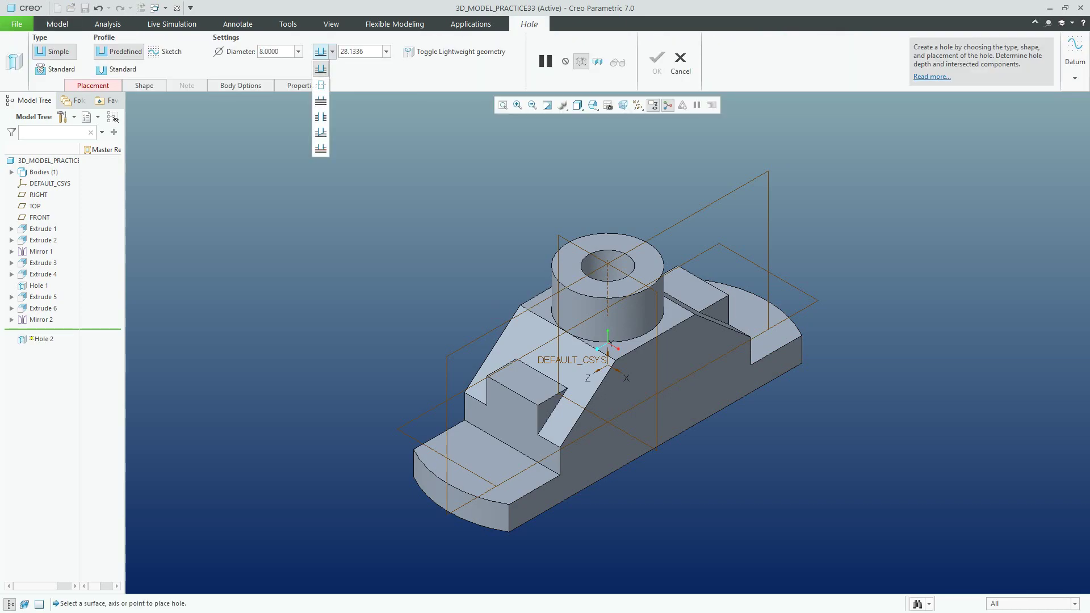
left_click(321, 116)
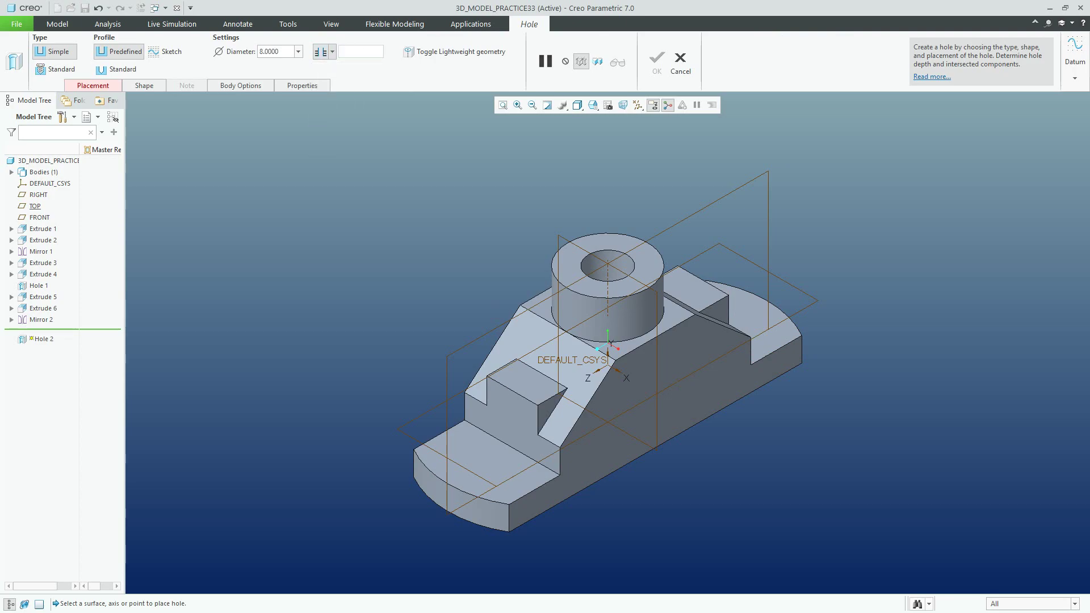
left_click(496, 456)
- Position the hole 40 mm from the FRONT datum plane and 0 mm from the RIGHT datum plane, and finish it
left_click_drag(461, 436, 447, 397)
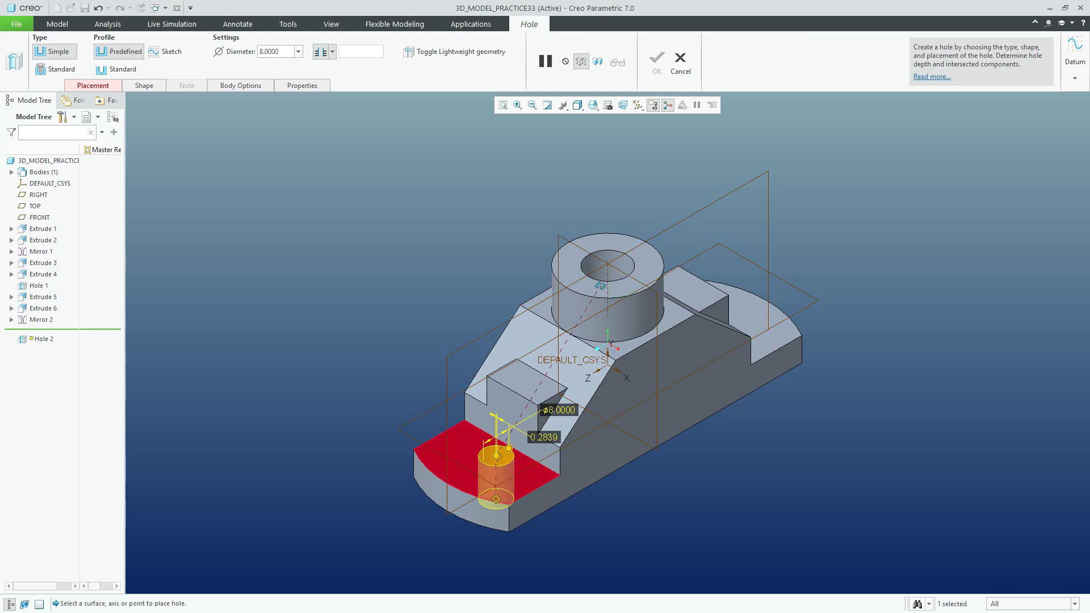
left_click_drag(608, 275, 608, 275)
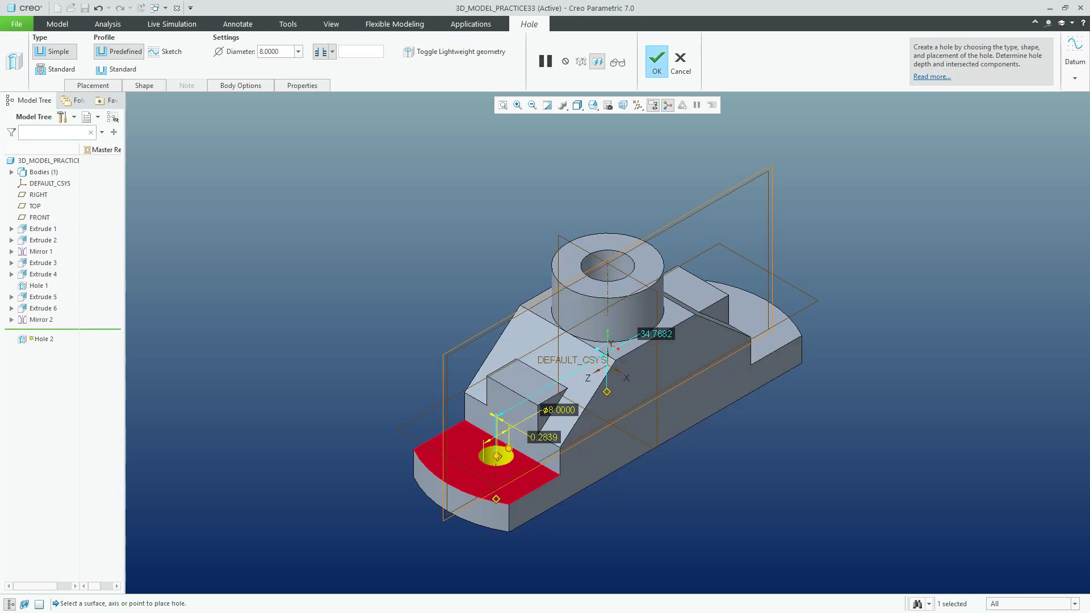
key("Return")
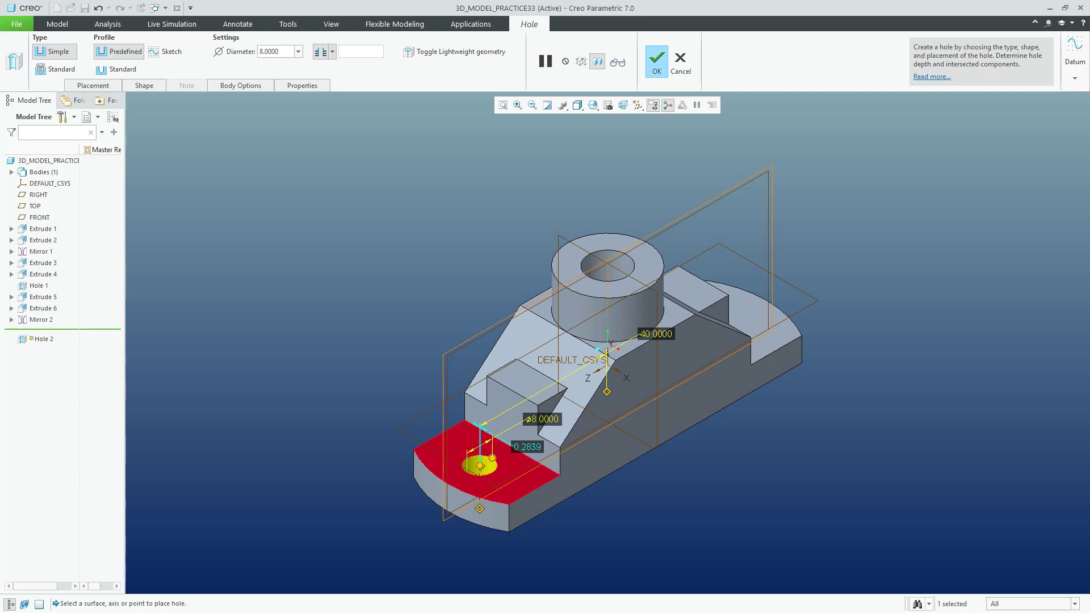
key("Return")
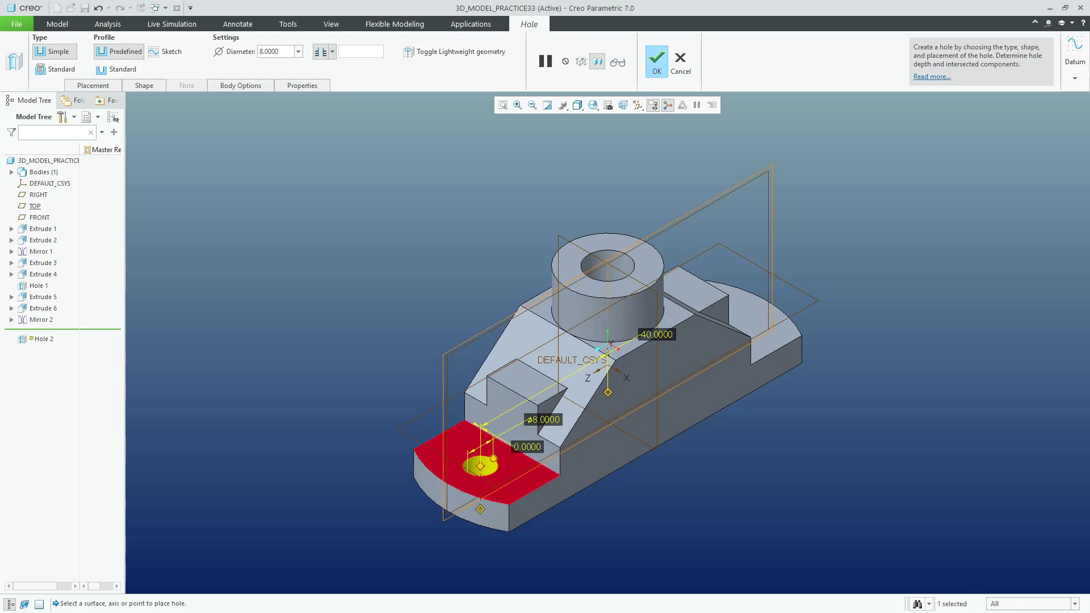
left_click(657, 61)
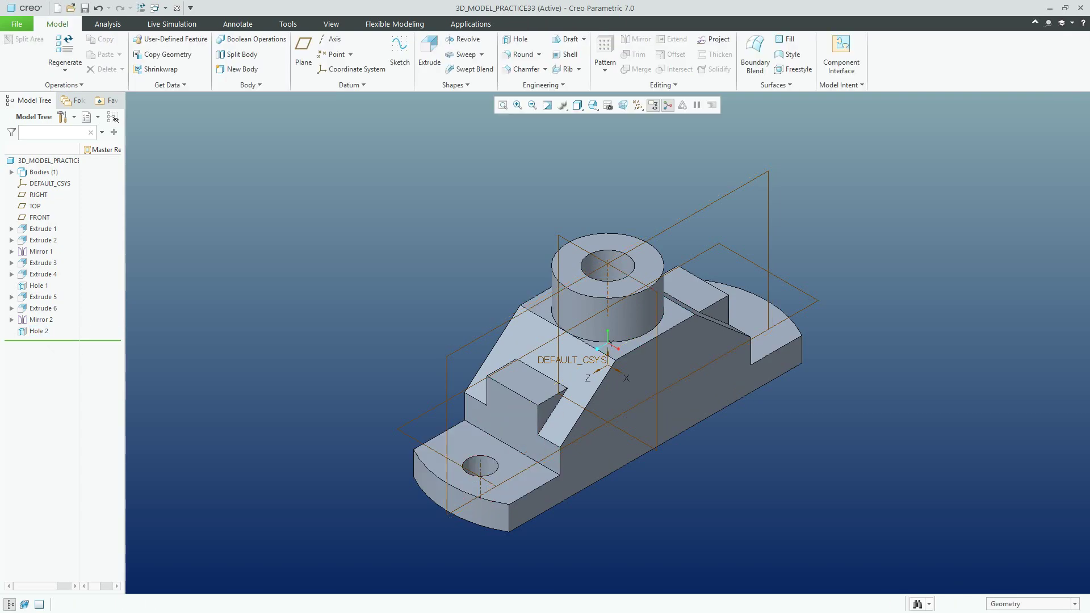
- Mirror the 8 mm hole about the FRONT datum plane onto the opposite rounded end
left_click(39, 331)
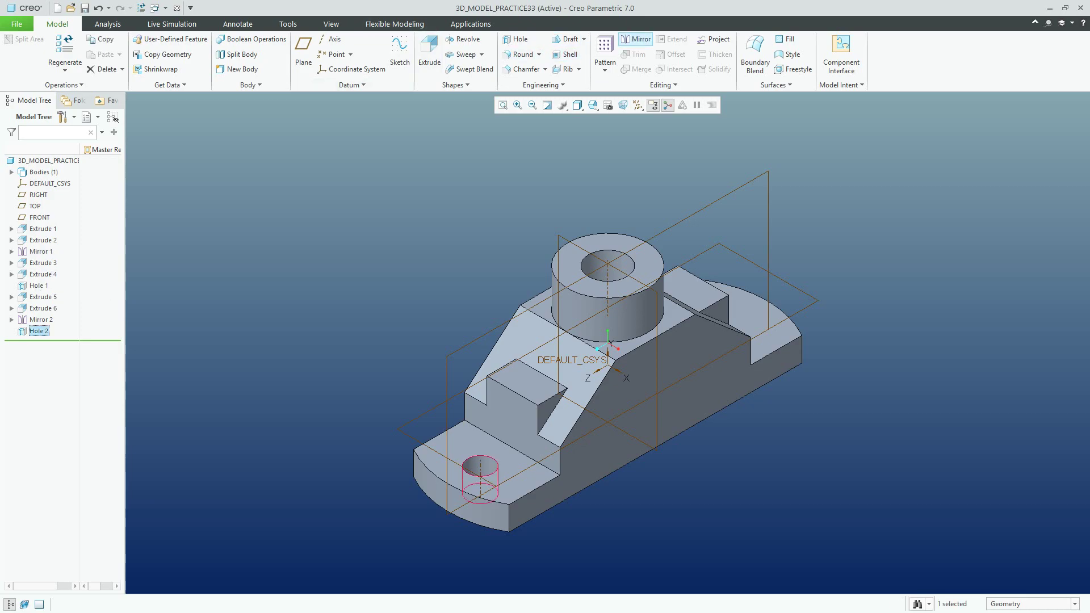
left_click(635, 38)
left_click(657, 409)
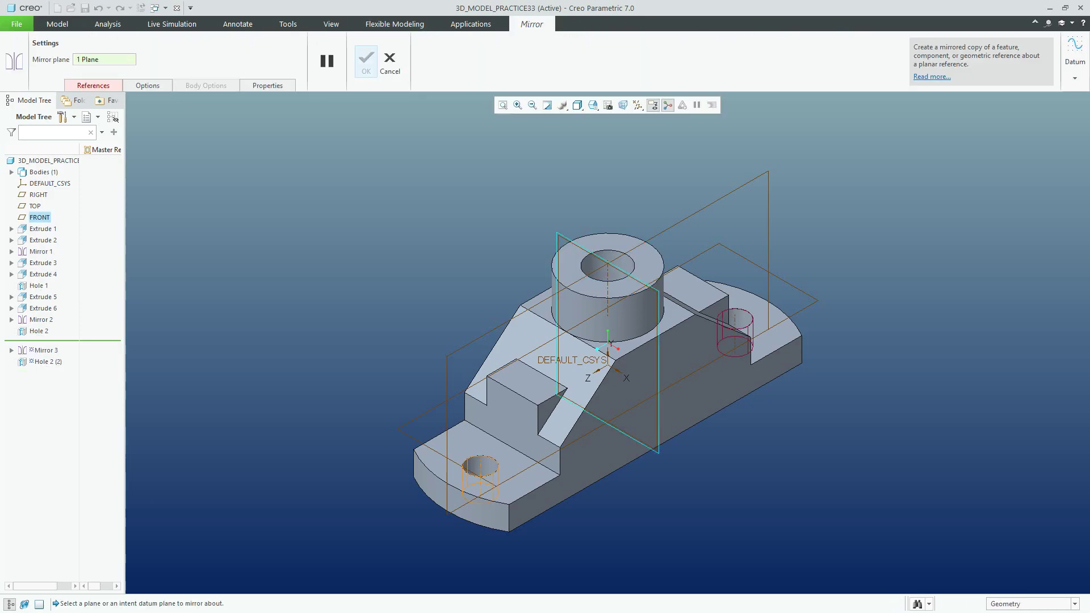
left_click(366, 61)
- Hide all datum axes, points, coordinate systems and planes, along with the spin center and annotations
middle_click_drag(607, 343, 570, 381)
left_click(602, 500)
key("ctrl+d")
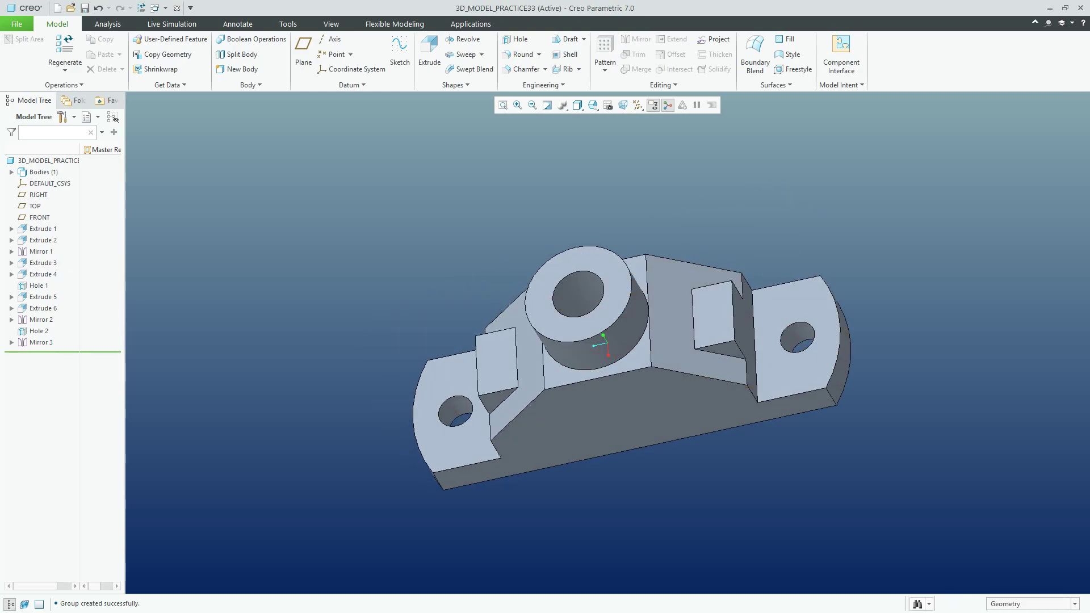
left_click(637, 106)
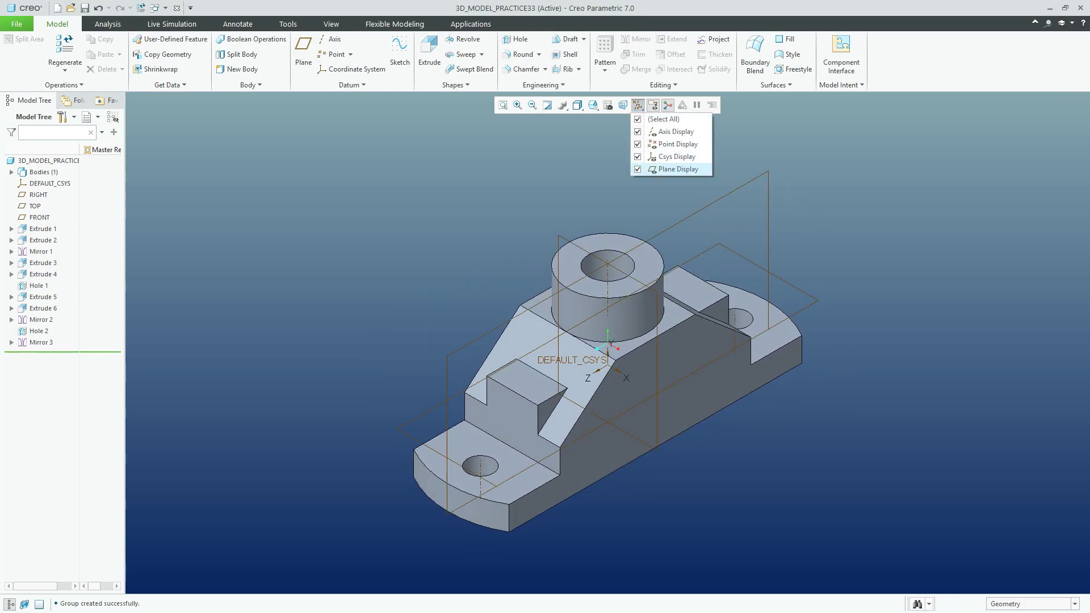
left_click(658, 118)
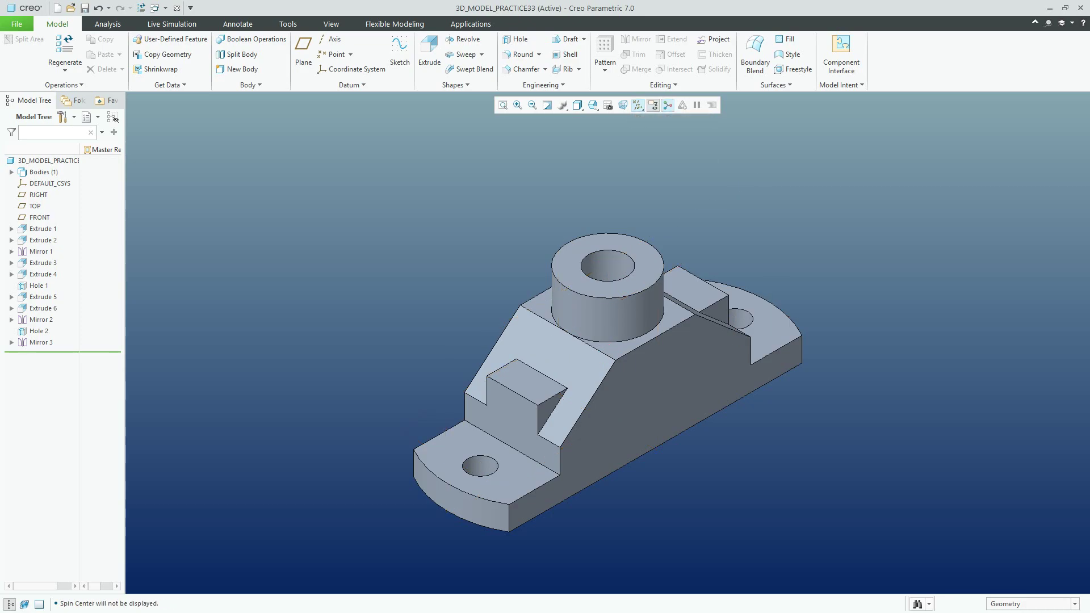
- Show the datum planes and create a planar cross section through the part at the RIGHT datum plane
left_click(608, 105)
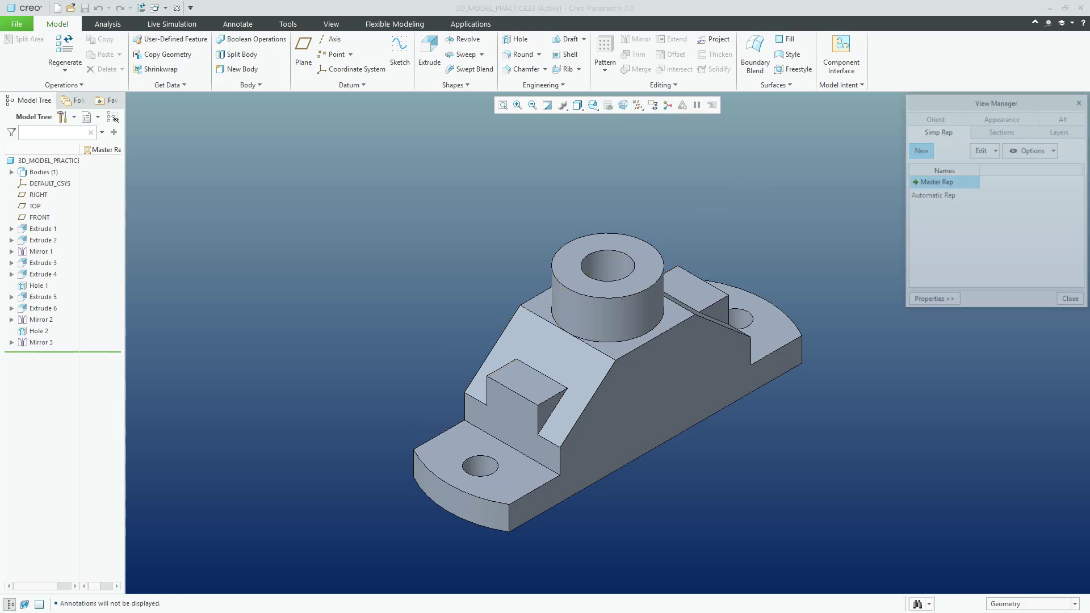
left_click(921, 149)
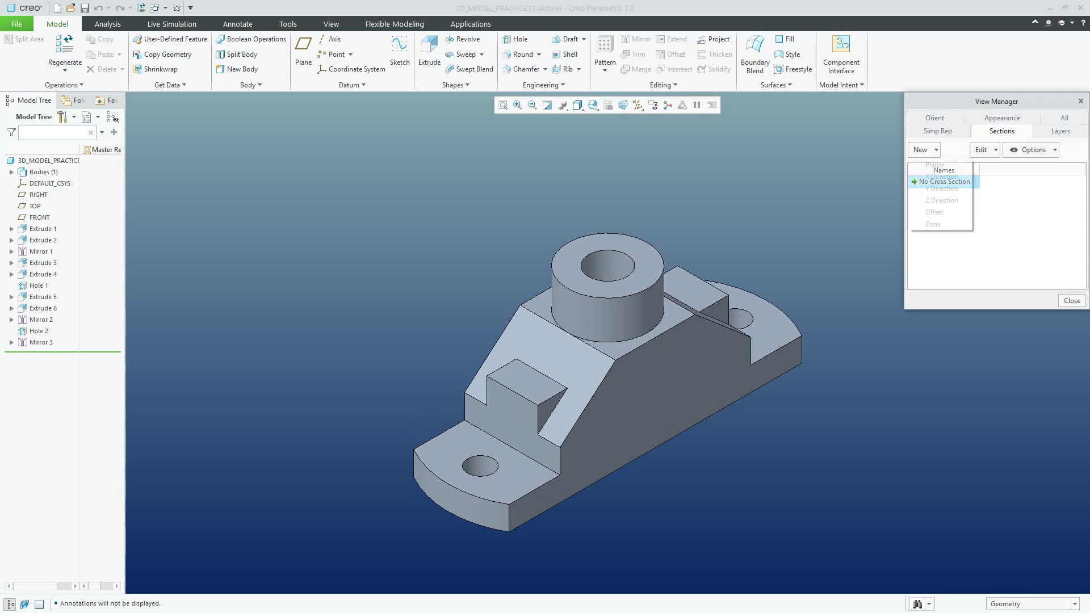
left_click(935, 164)
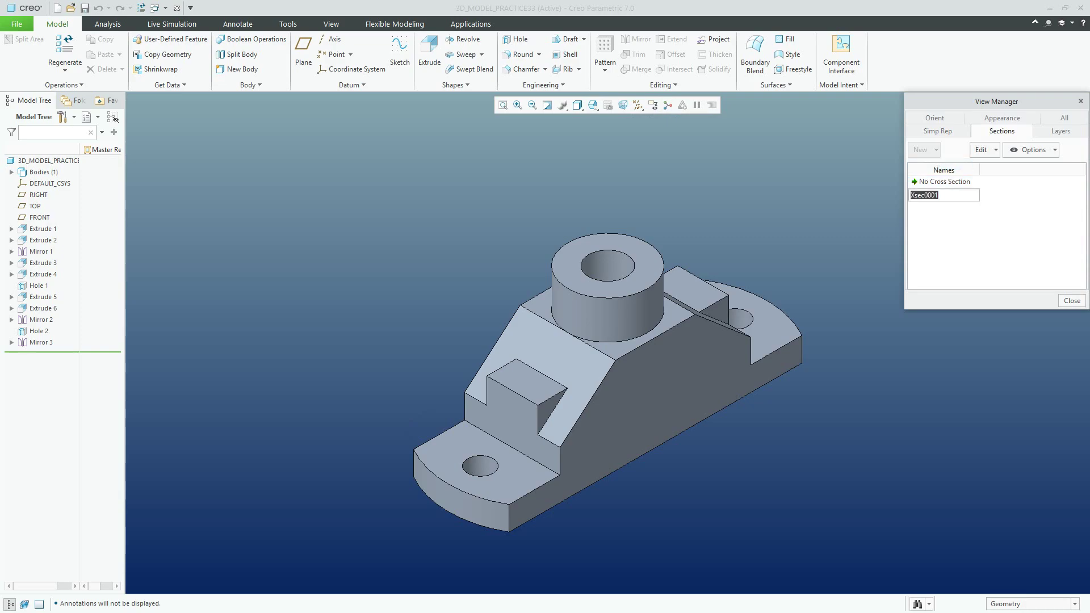
left_click(638, 105)
left_click(638, 169)
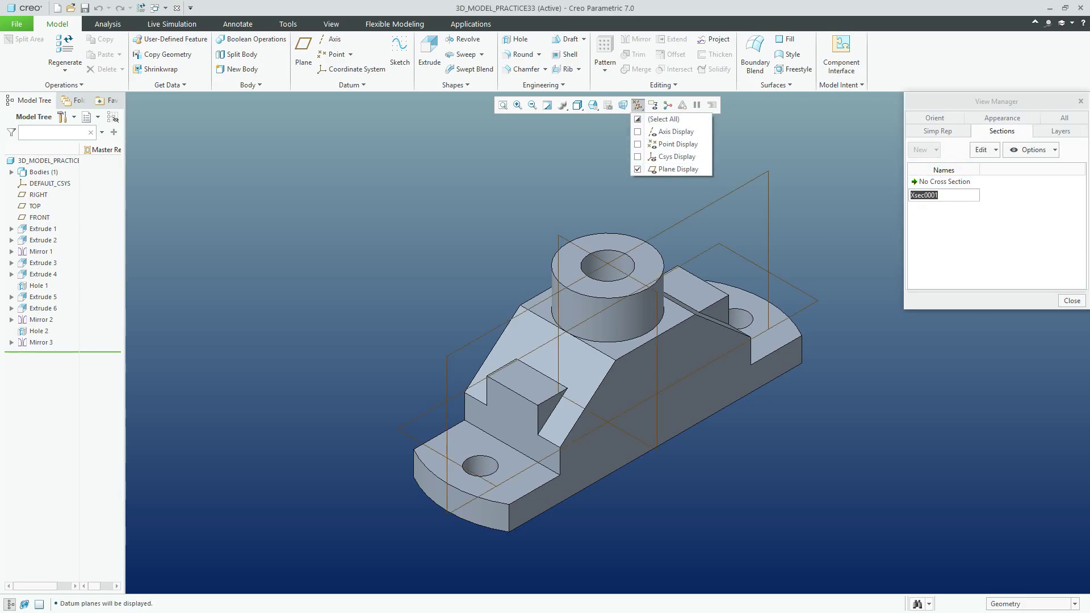
left_click(648, 241)
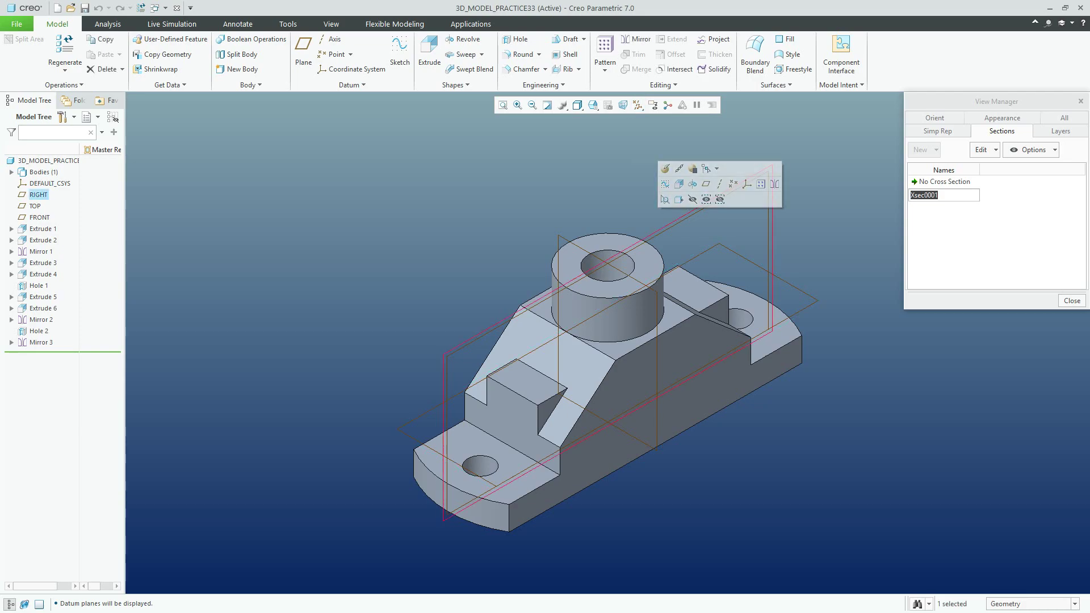
key("Return")
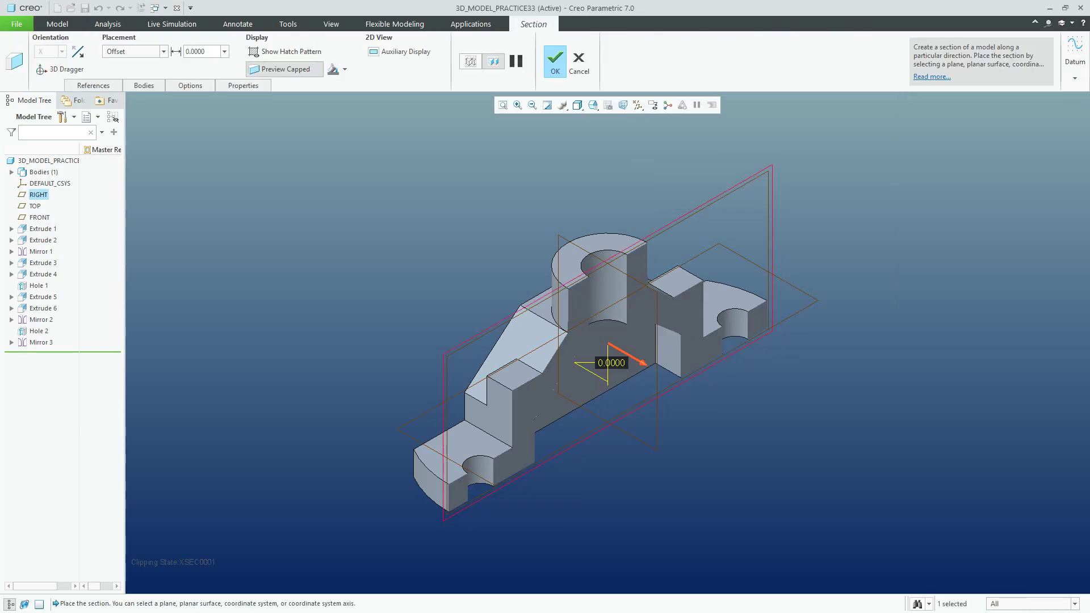
left_click(556, 60)
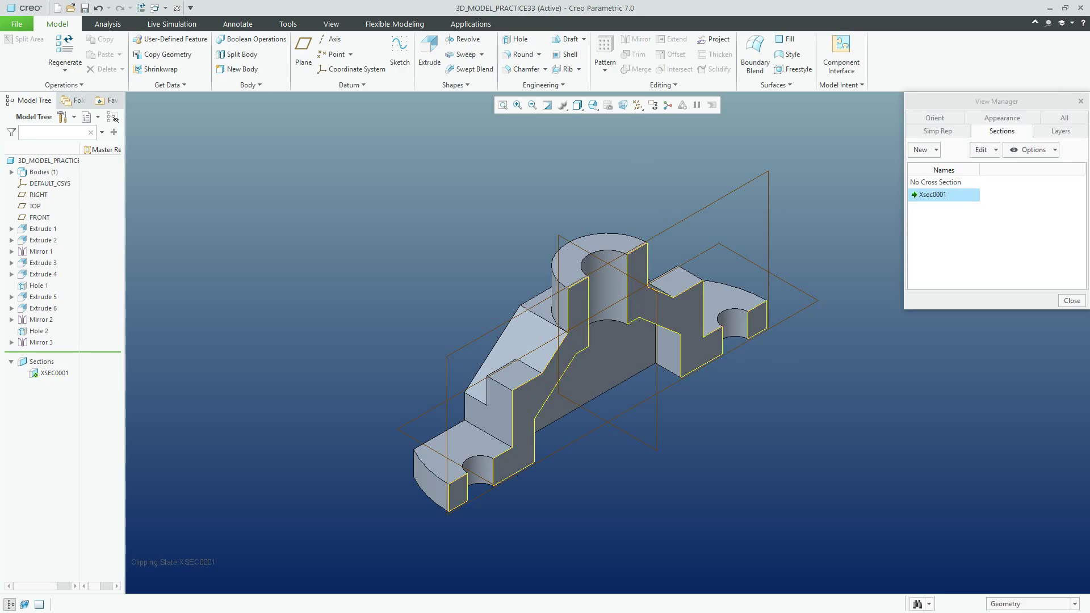
left_click(1072, 301)
- Inspect the sectioned part from both sides and deactivate the cross section in the default orientation
mouse_move(824, 296)
middle_mouse_down()
mouse_move(764, 244)
mouse_move(748, 185)
middle_mouse_up()
middle_click_drag(886, 311, 855, 313)
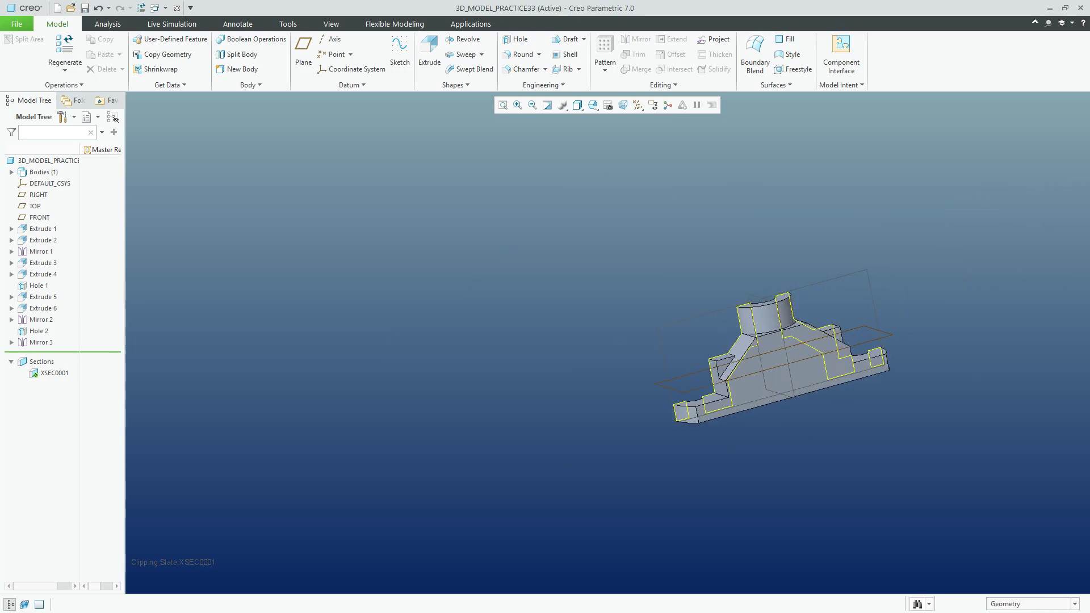
scroll(795, 369, "down", 3)
middle_click_drag(795, 369, 813, 417)
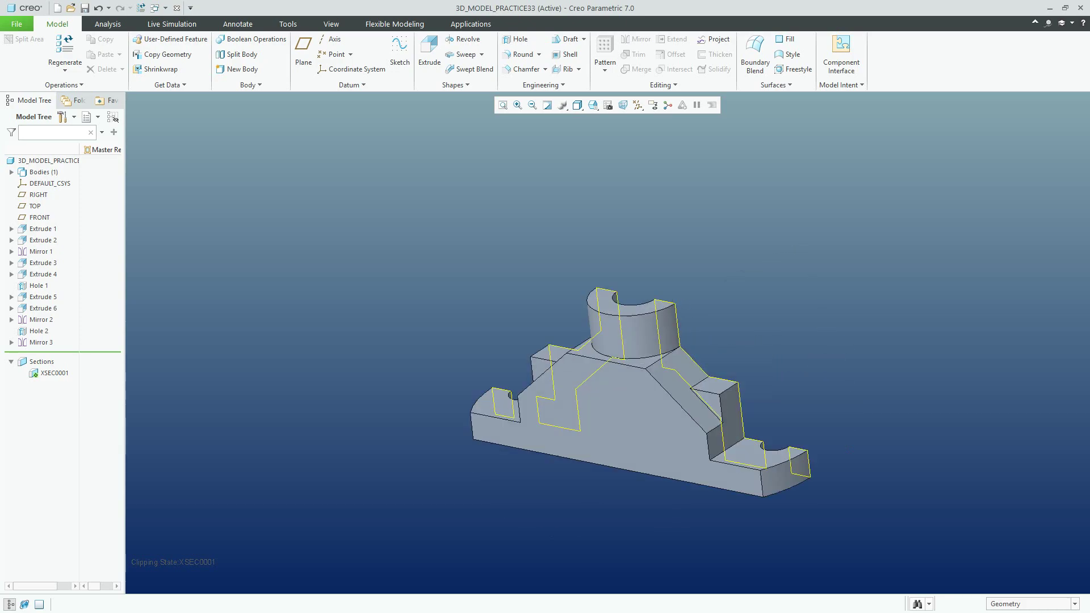
key("ctrl+d")
left_click(52, 373)
left_click(52, 310)
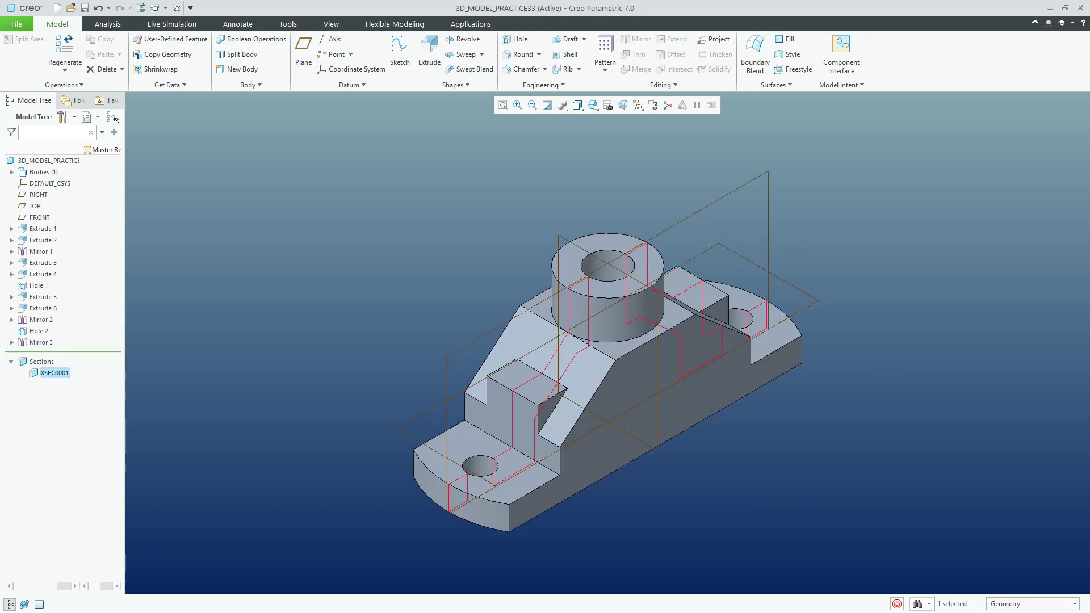
- Hide the datum planes
left_click(637, 104)
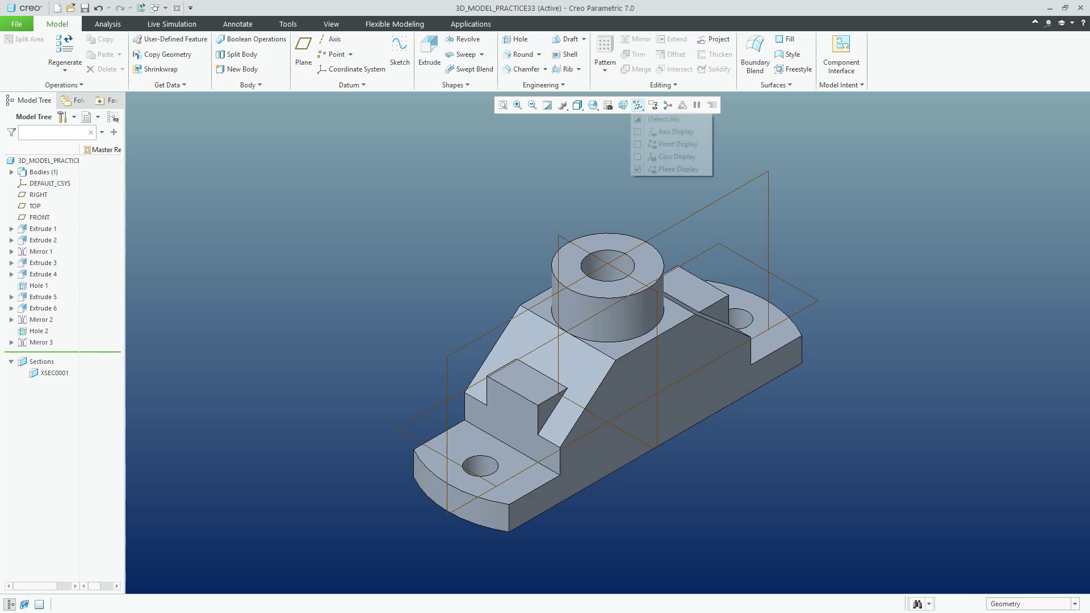
left_click(677, 169)
left_click(638, 105)
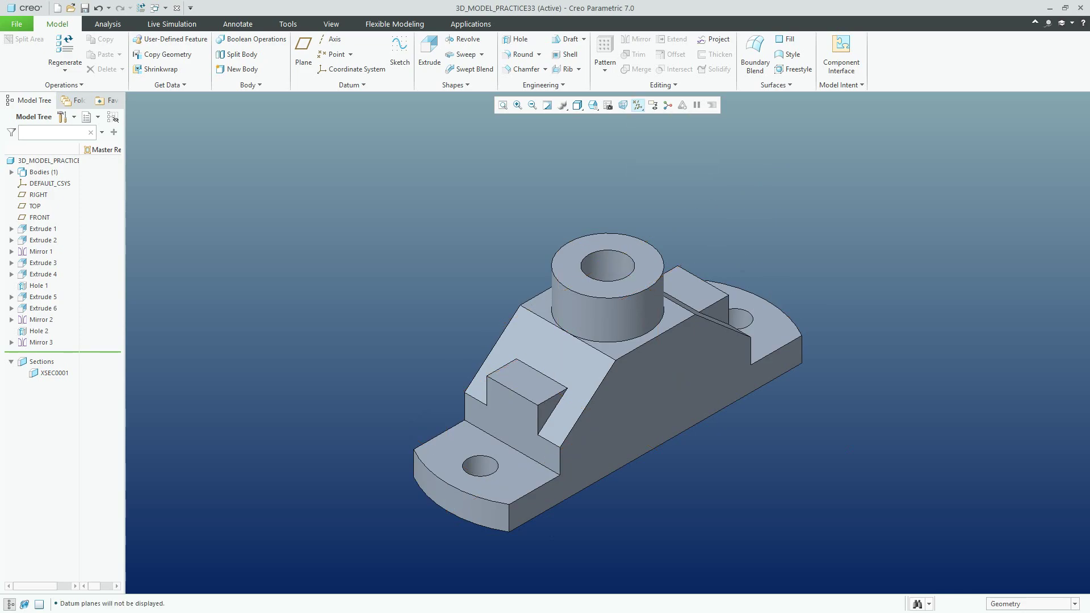
- Apply a custom green appearance with RGB 78, 191, 64.4 to the whole part
left_click(48, 161)
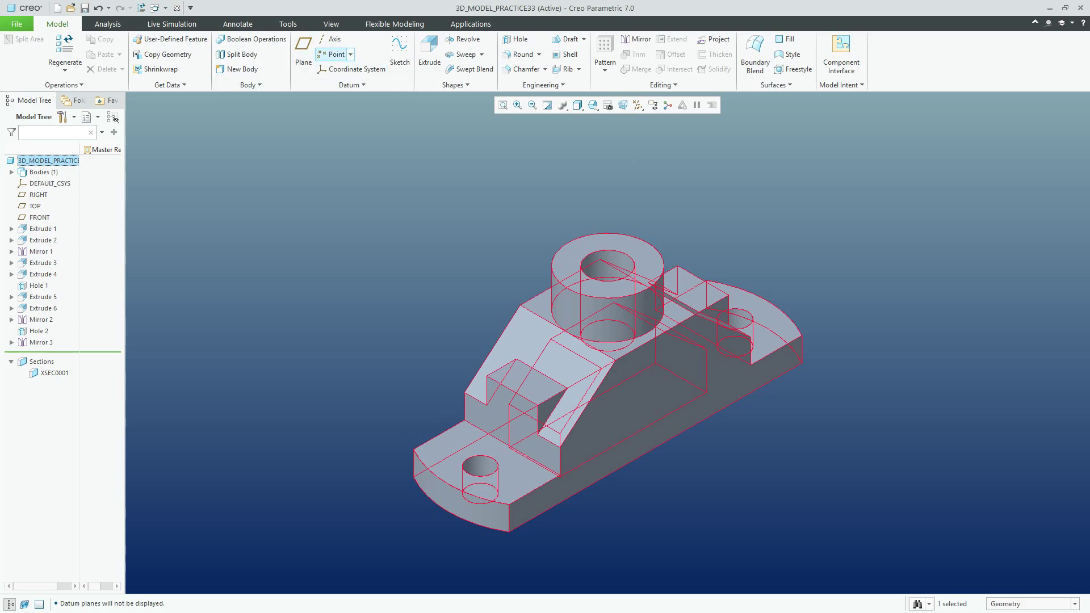
left_click(331, 24)
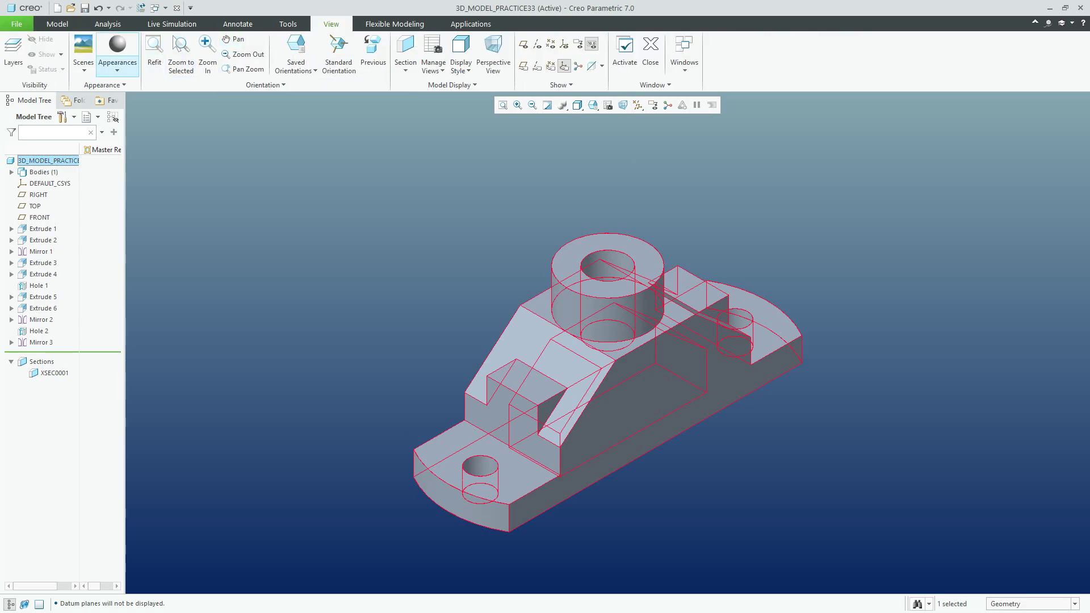
left_click(117, 68)
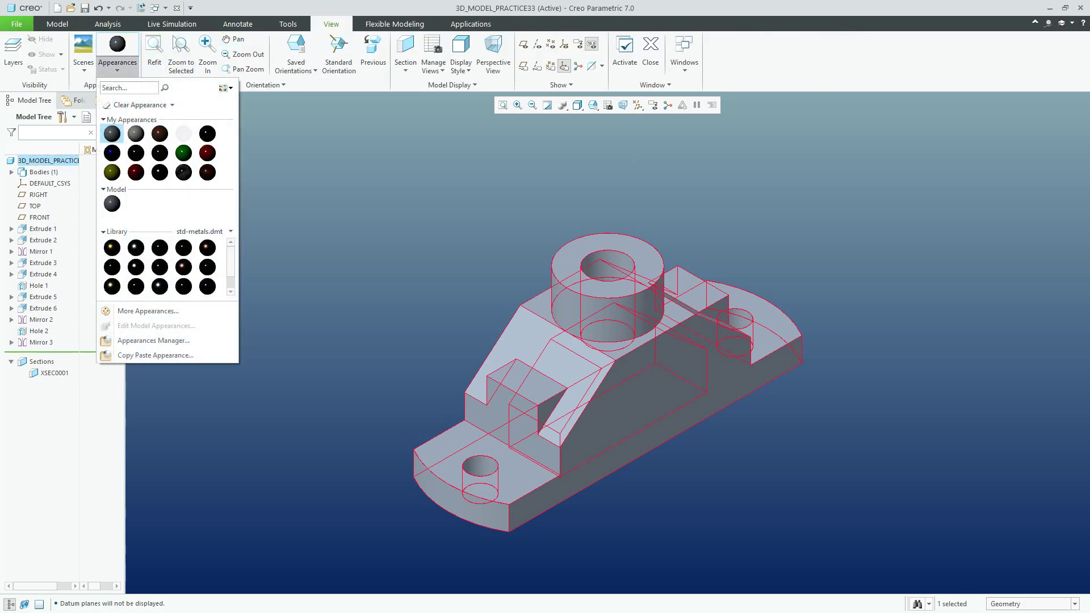
left_click(147, 311)
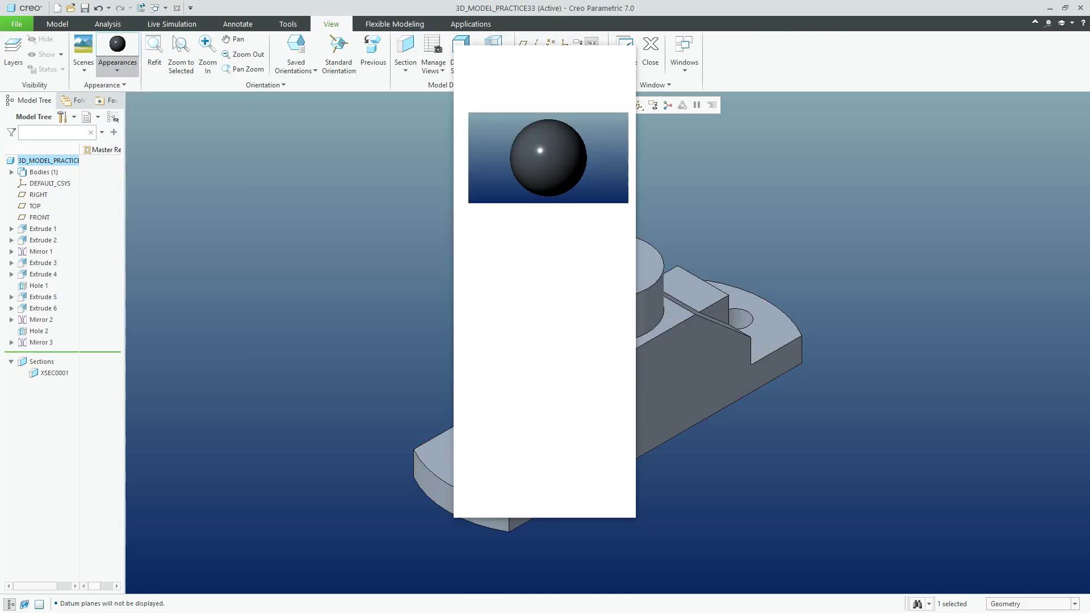
left_click(608, 312)
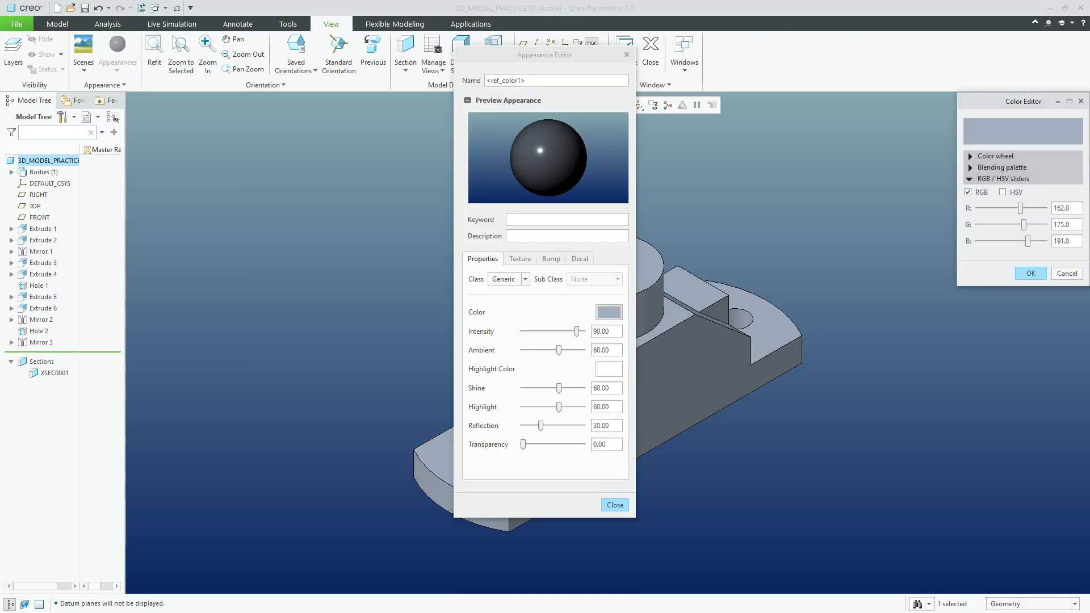
left_click(971, 155)
left_click(1008, 188)
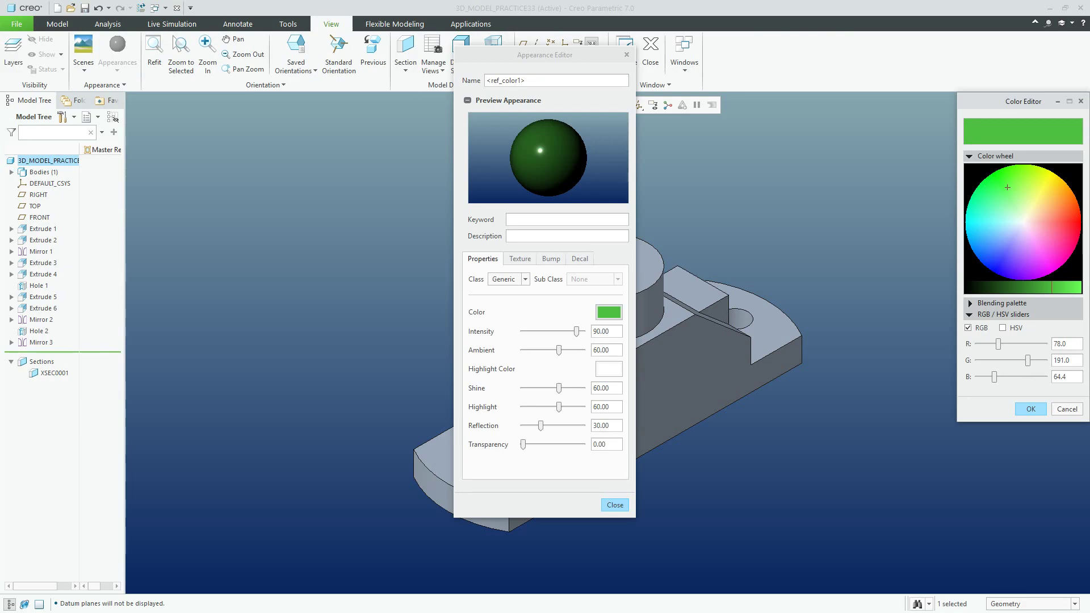
left_click(1030, 409)
left_click(615, 505)
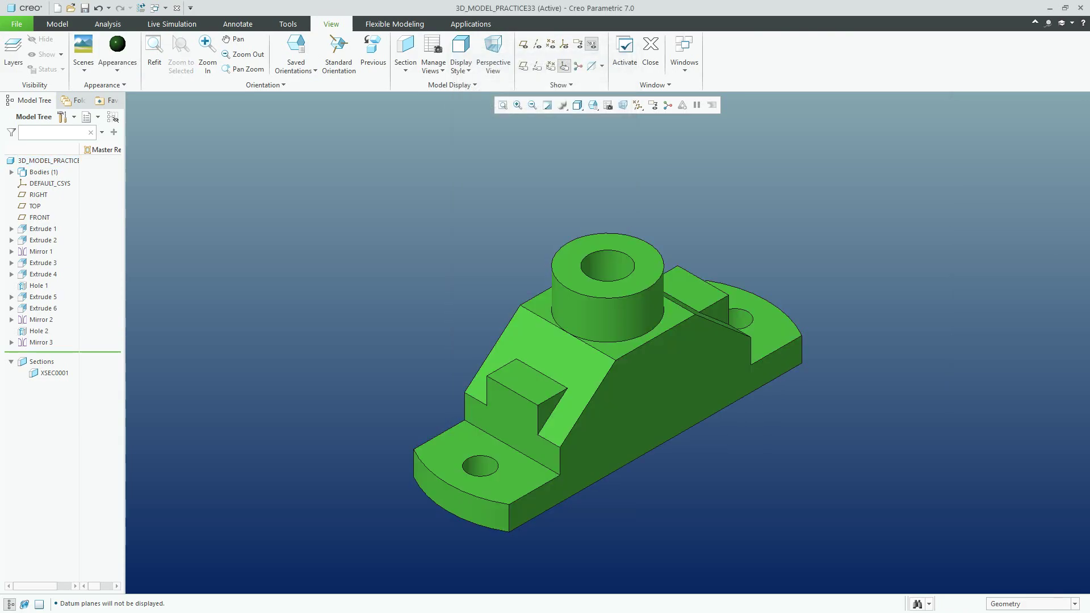
- Save the part as 3D_MODEL_PRACTICE33.PRT in the 3d_Model_Practice33 folder
key("ctrl+s")
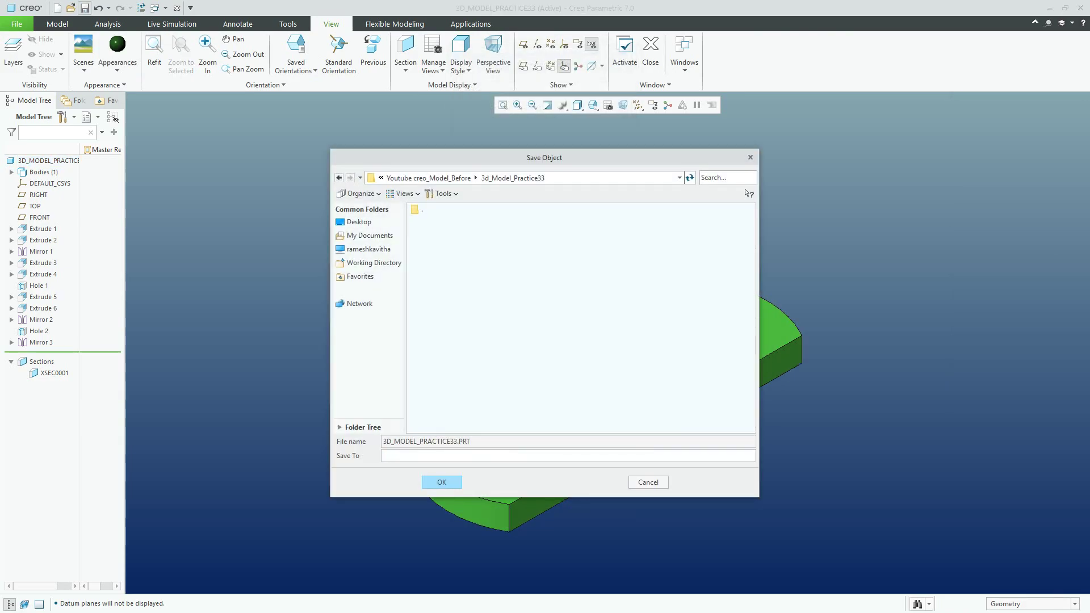